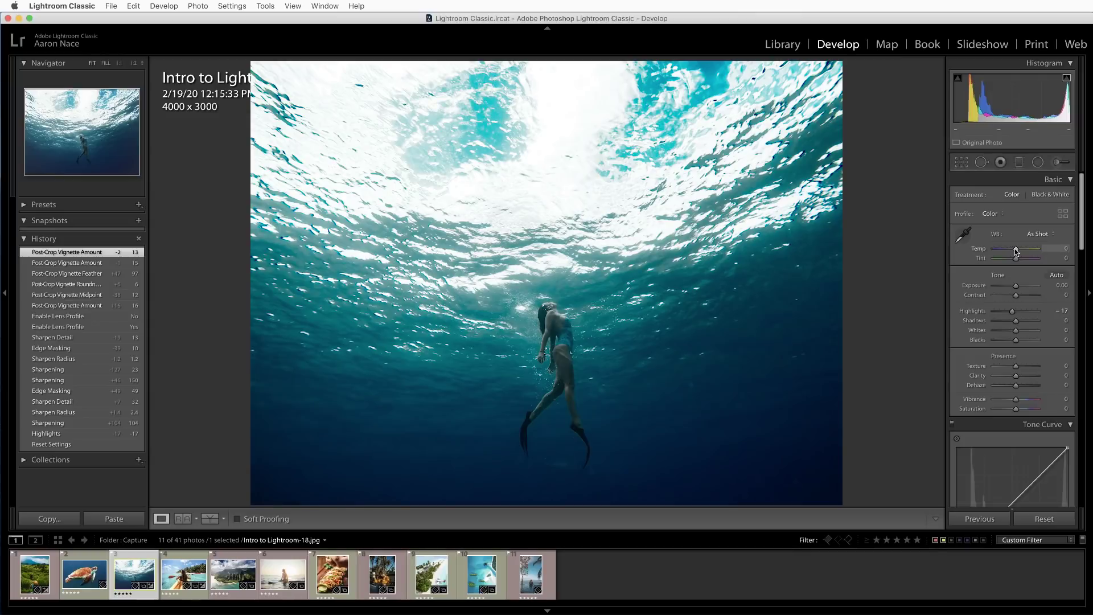
pyautogui.moveTo(1014, 248); pyautogui.dragTo(1008, 250)
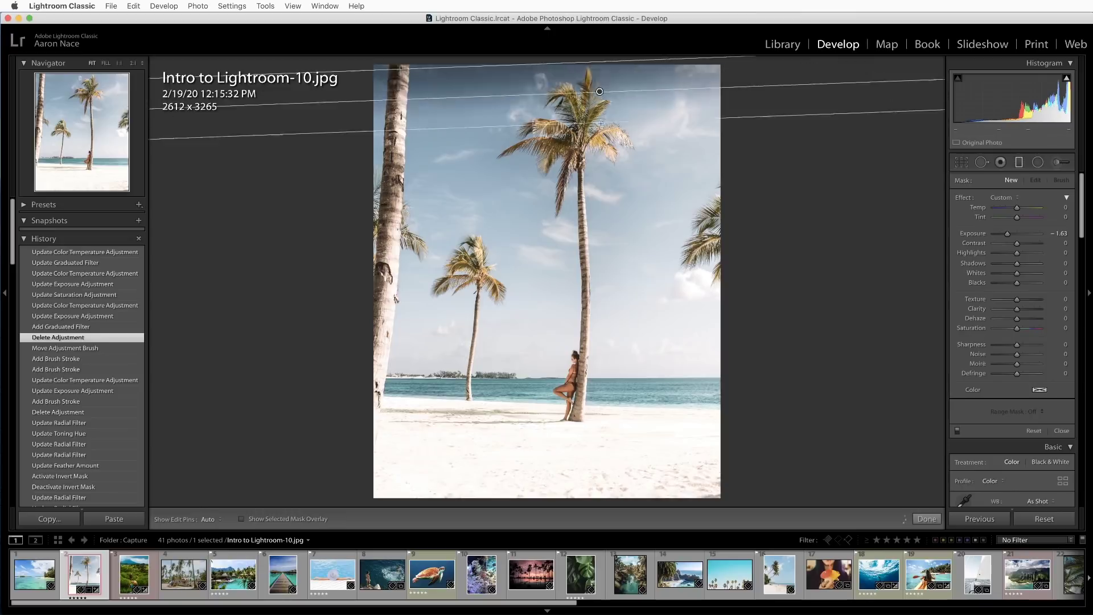
pyautogui.moveTo(546, 109); pyautogui.dragTo(546, 262)
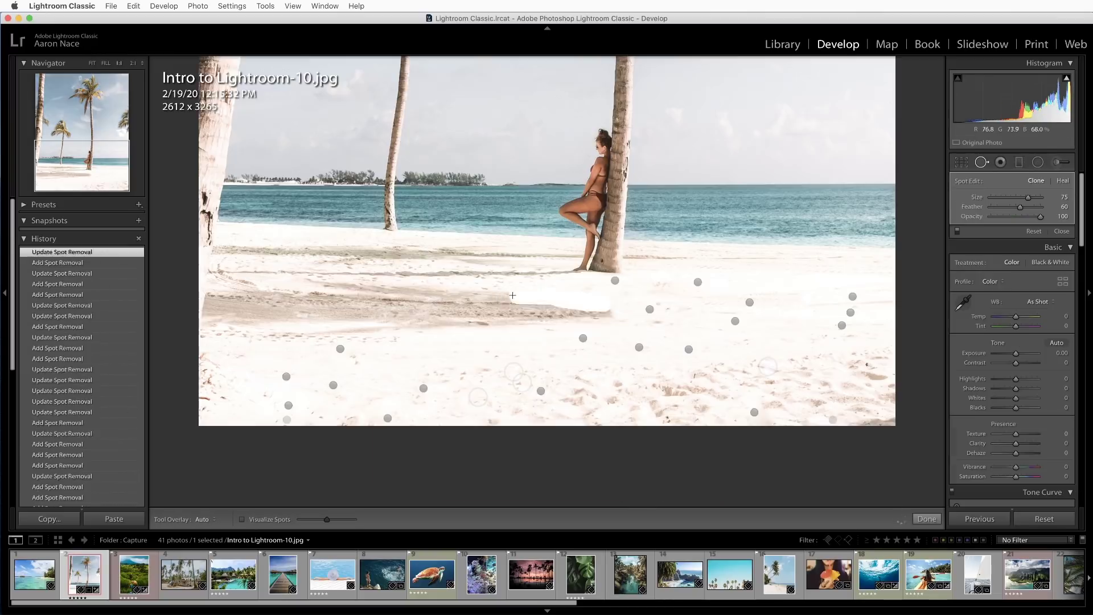
pyautogui.moveTo(555, 307); pyautogui.dragTo(257, 309)
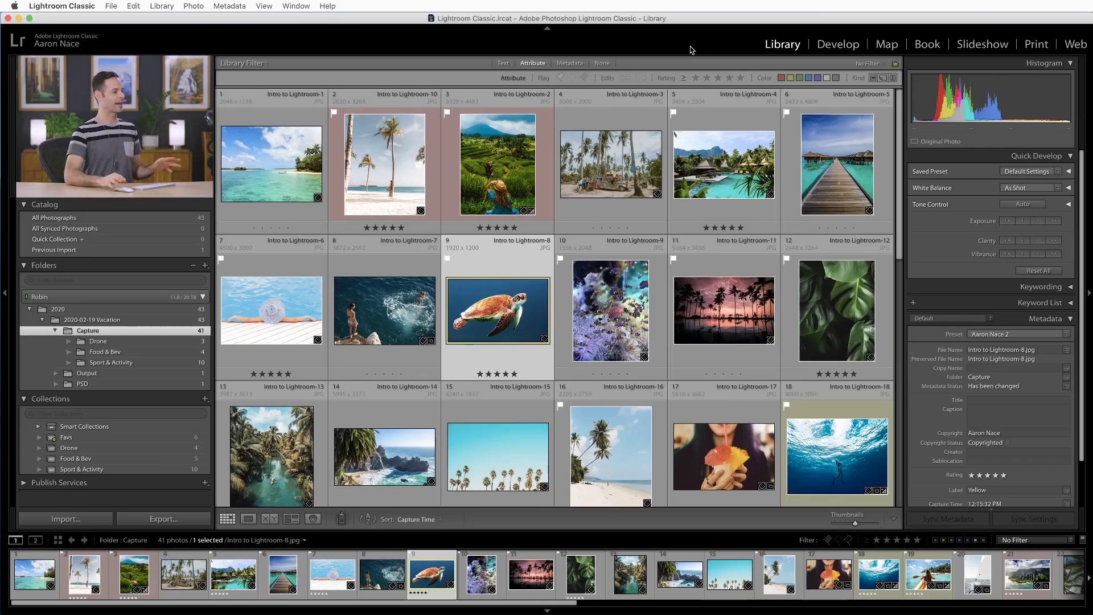
# Find the photo Intro to Lightroom-10 in the Capture folder and open it for developing in single-photo view
pyautogui.scroll(-10, 634, 163)
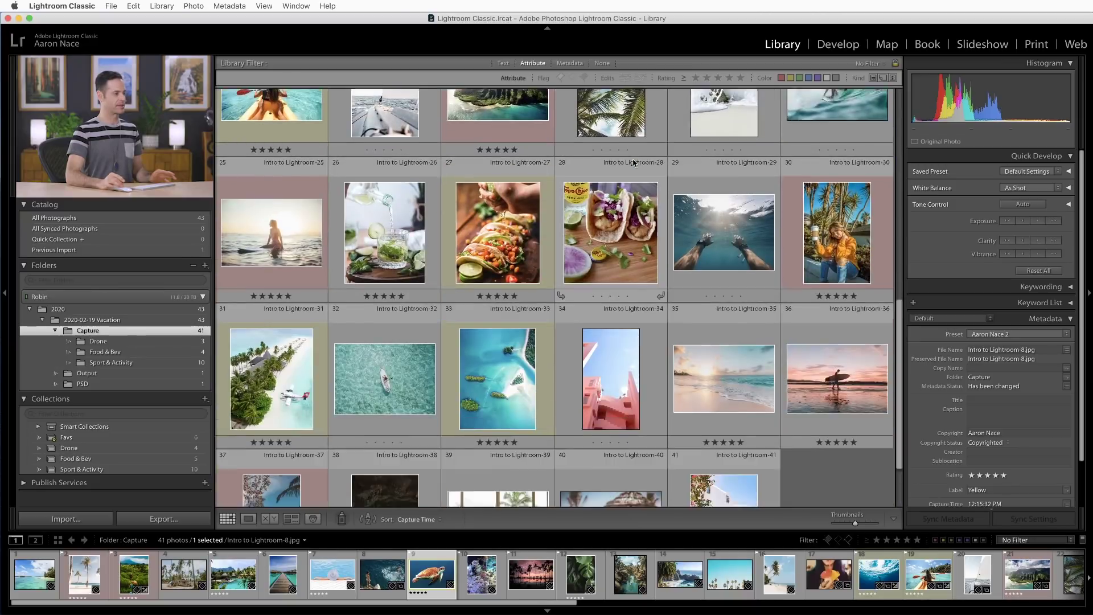
pyautogui.scroll(10, 634, 163)
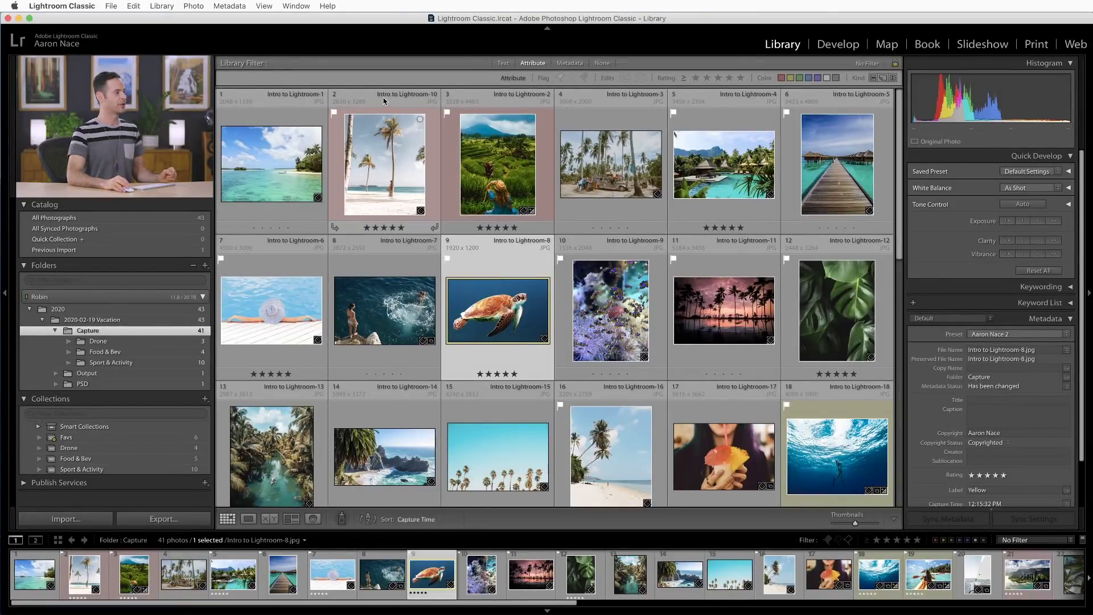
pyautogui.doubleClick(397, 184)
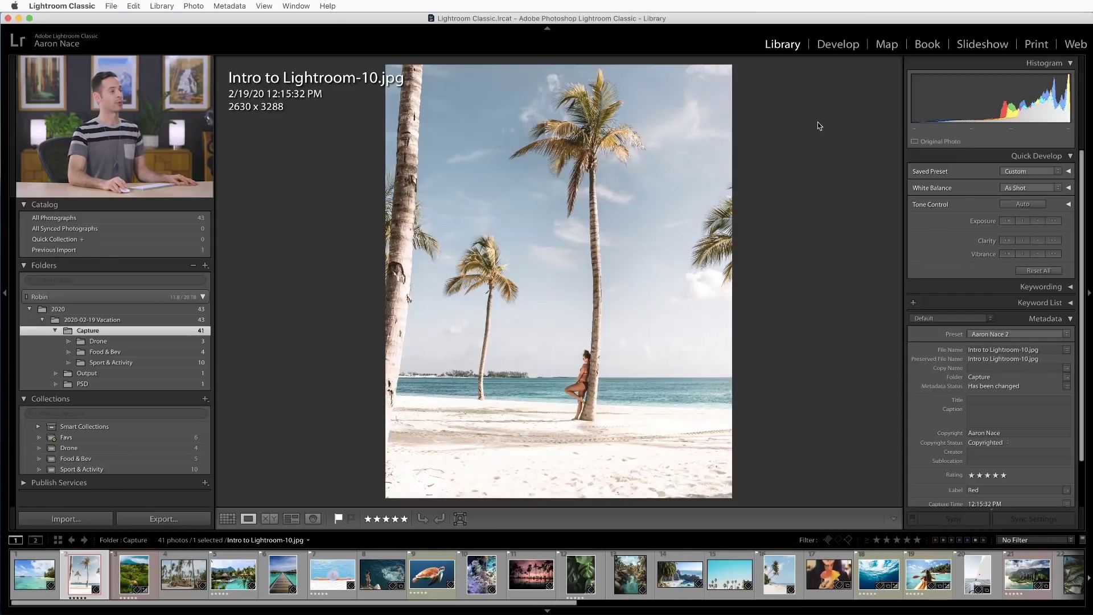
pyautogui.click(836, 45)
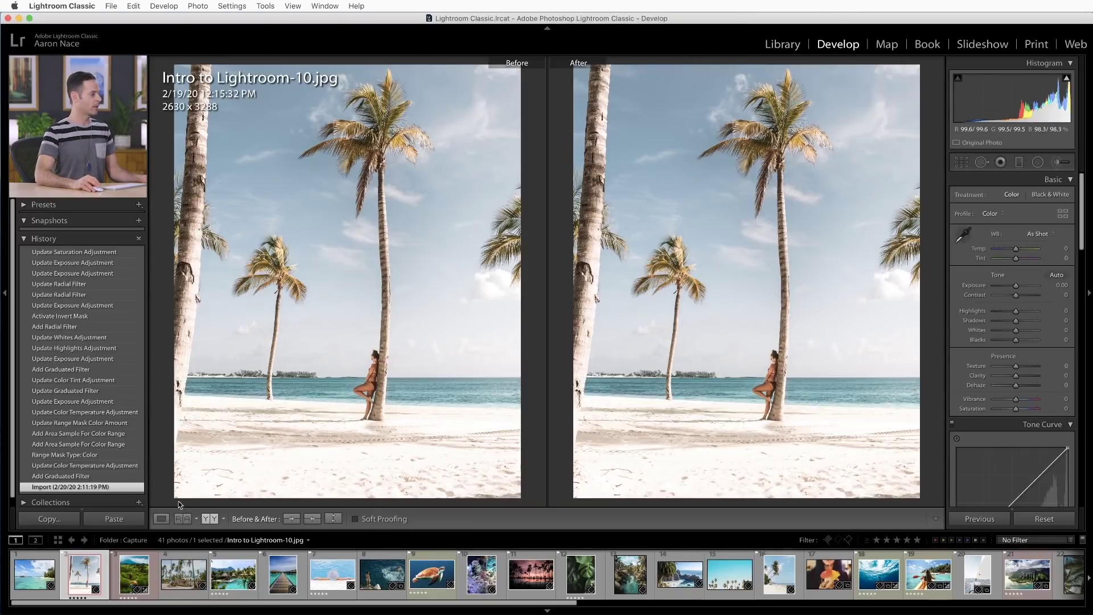
pyautogui.click(162, 519)
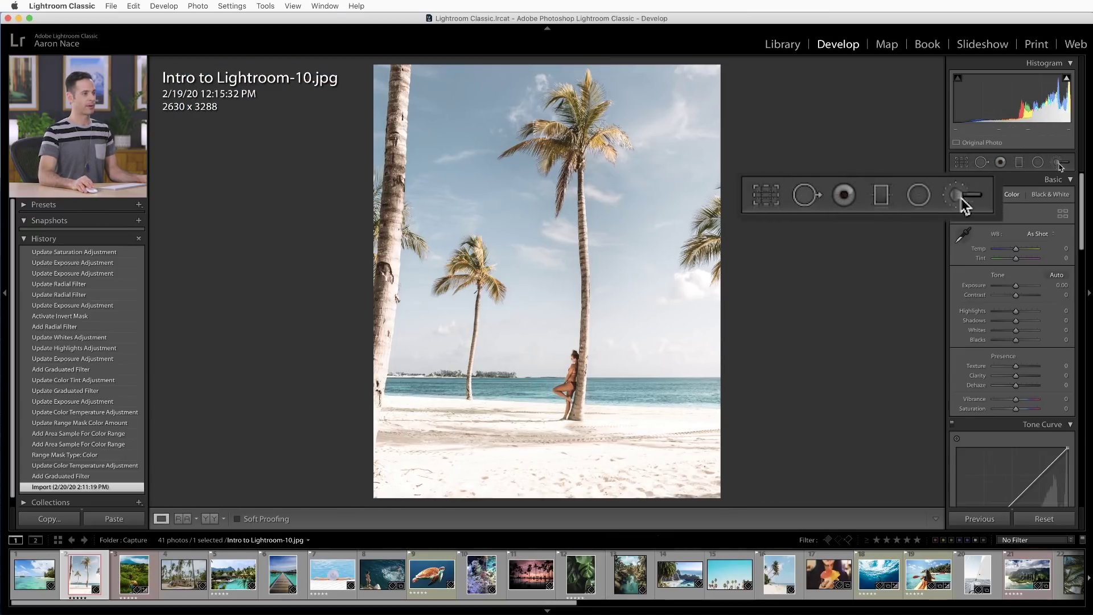
# Crop the beach photo freehand to about 2178 x 2321 pixels around the woman and the smaller palm
pyautogui.click(962, 164)
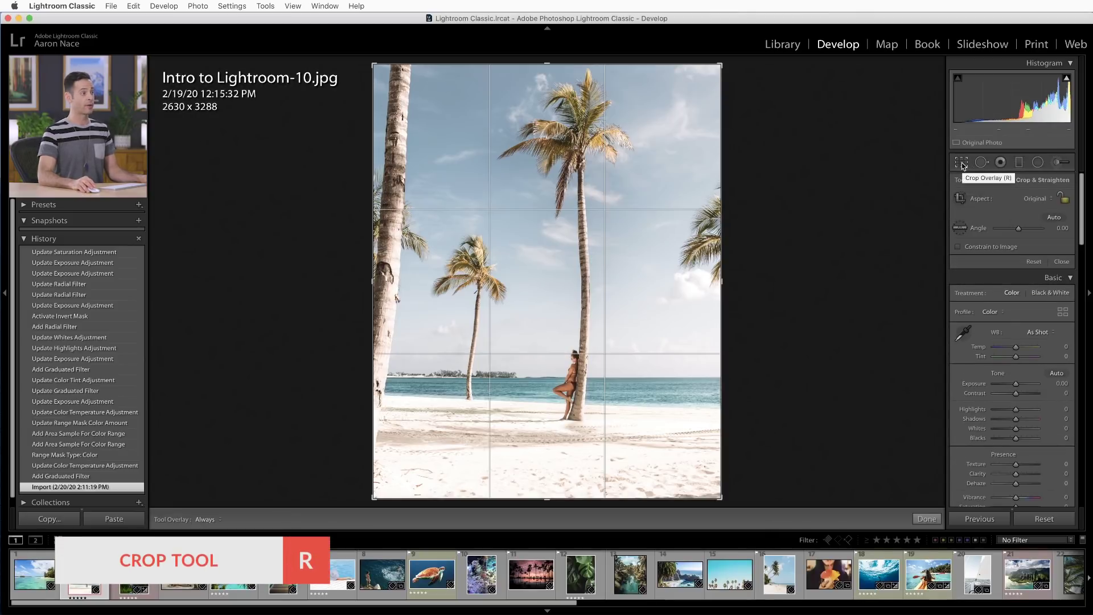
pyautogui.moveTo(721, 63); pyautogui.dragTo(691, 125)
pyautogui.moveTo(658, 215); pyautogui.dragTo(624, 261)
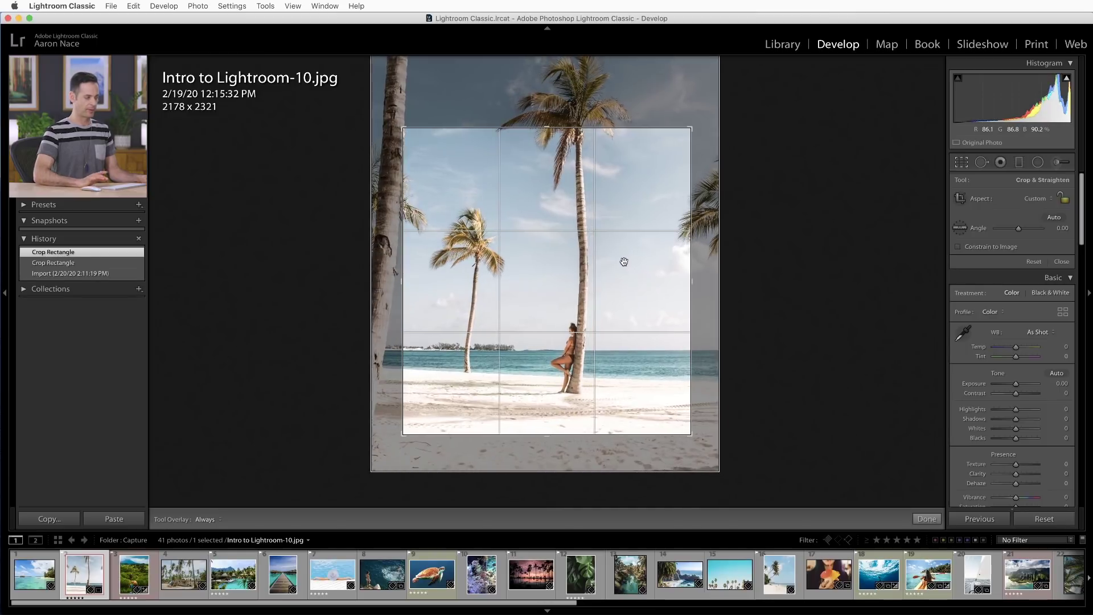
pyautogui.press('Return')
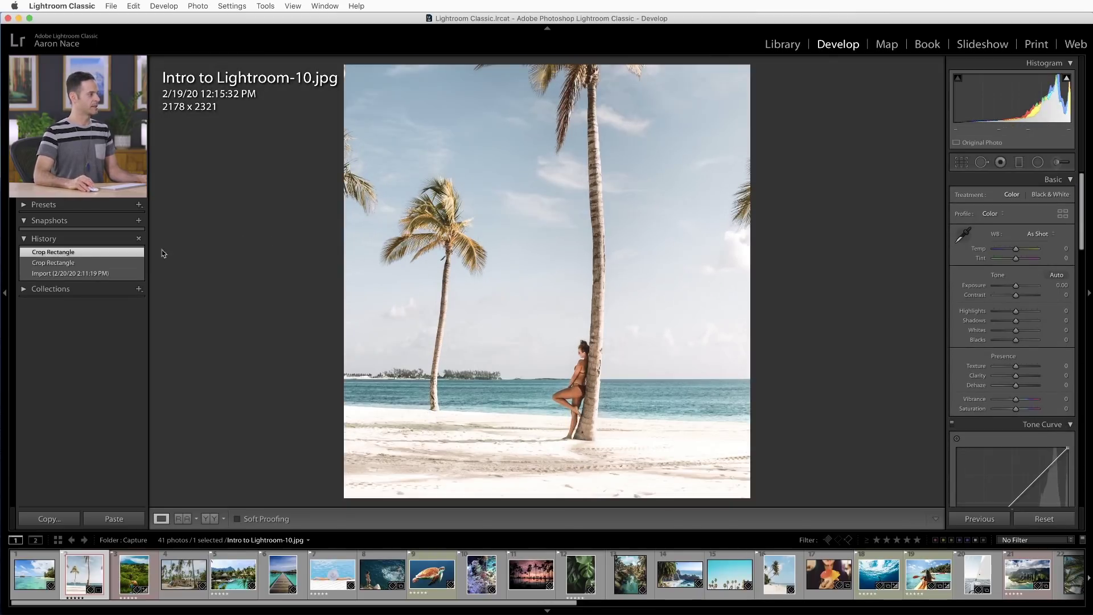
# Compare the imported photo with its cropped version through the edit history
pyautogui.click(118, 260)
pyautogui.click(115, 273)
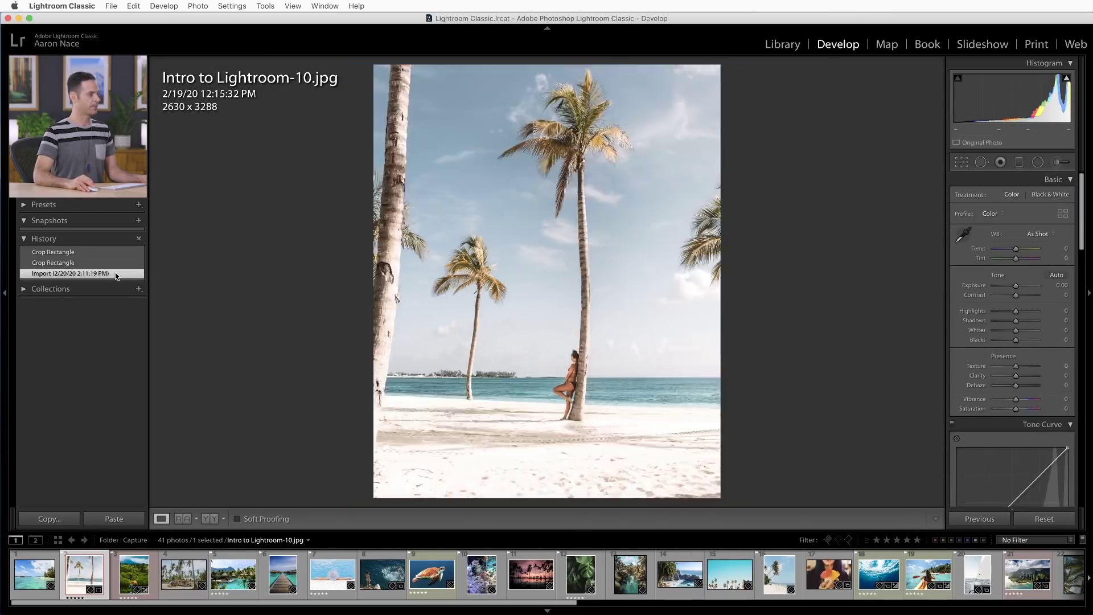
pyautogui.click(114, 252)
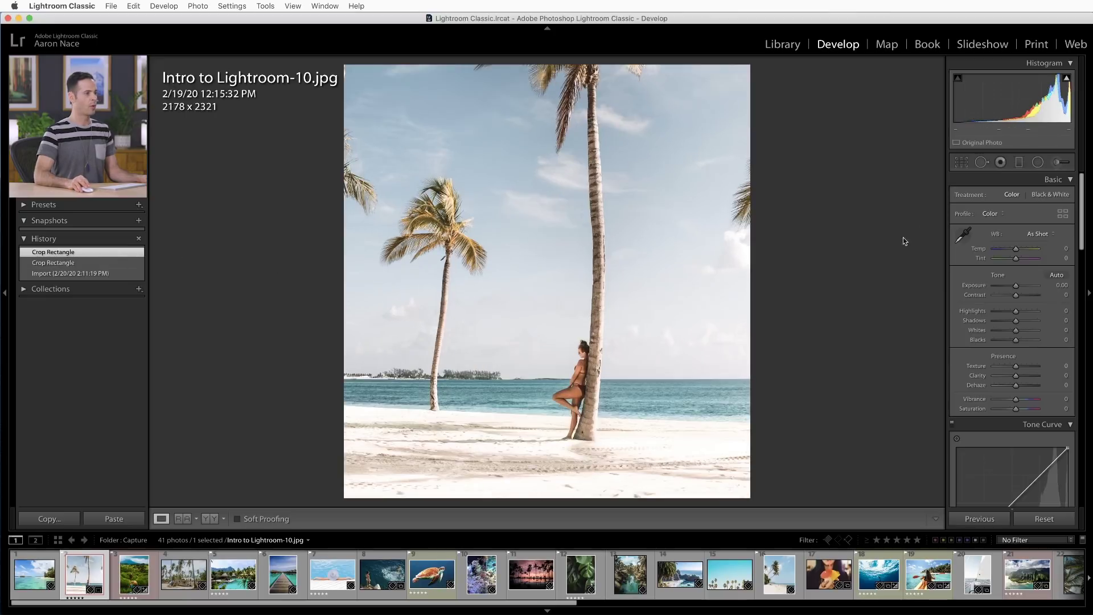
# Expand the crop back to the full 2630 x 3288 pixel photo and apply it
pyautogui.click(962, 162)
pyautogui.moveTo(693, 126); pyautogui.dragTo(706, 60)
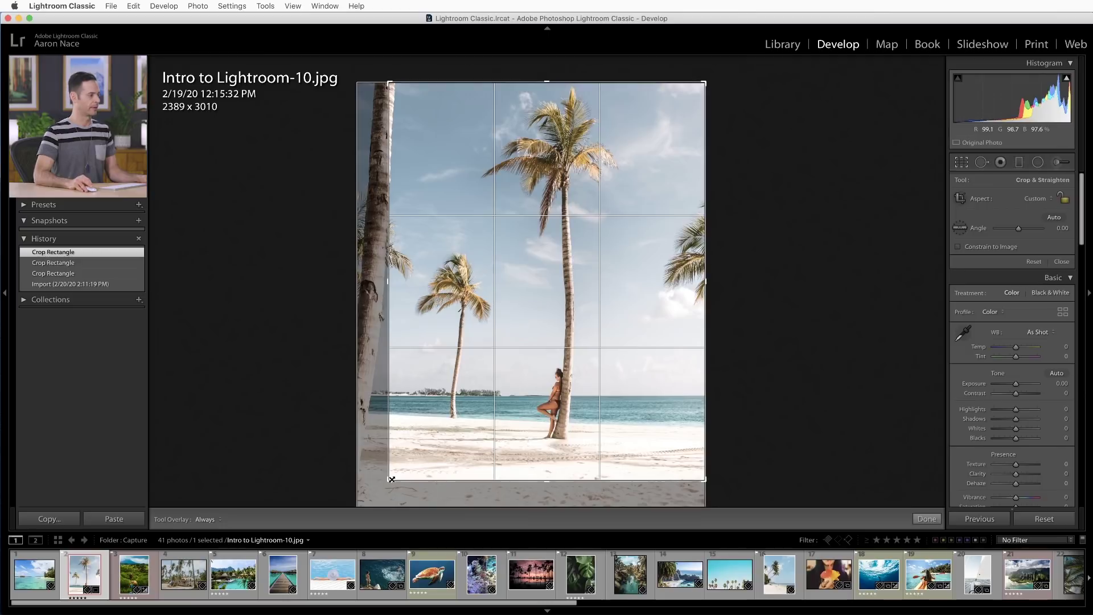
pyautogui.moveTo(349, 524); pyautogui.dragTo(339, 523)
pyautogui.press('Return')
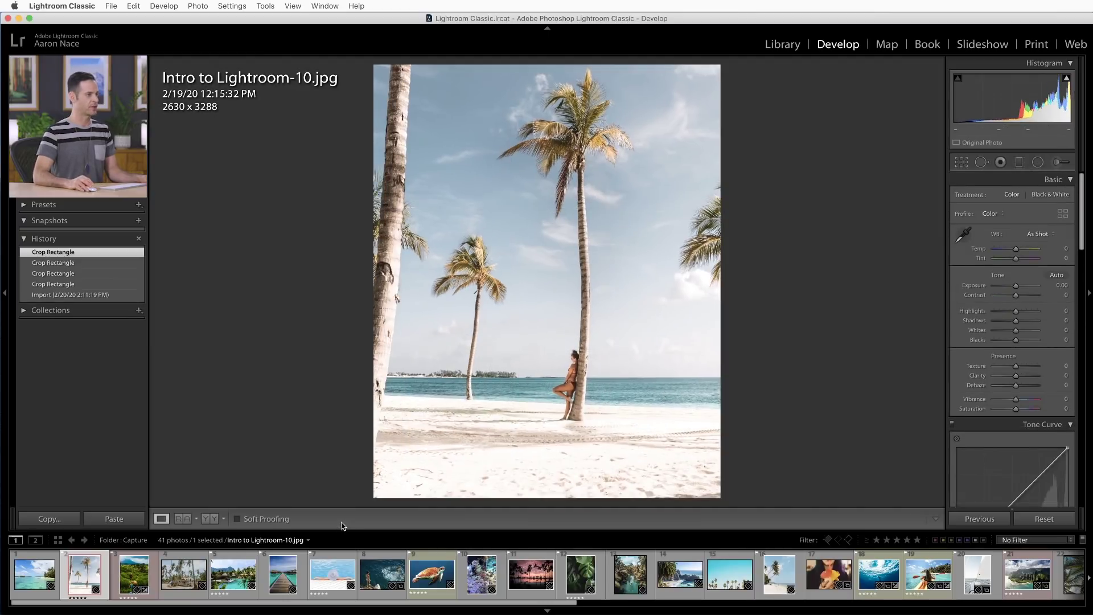
# Crop the photo to a 1 x 1 square of about 1922 x 1922 pixels around the woman, and return it to its import state
pyautogui.click(962, 162)
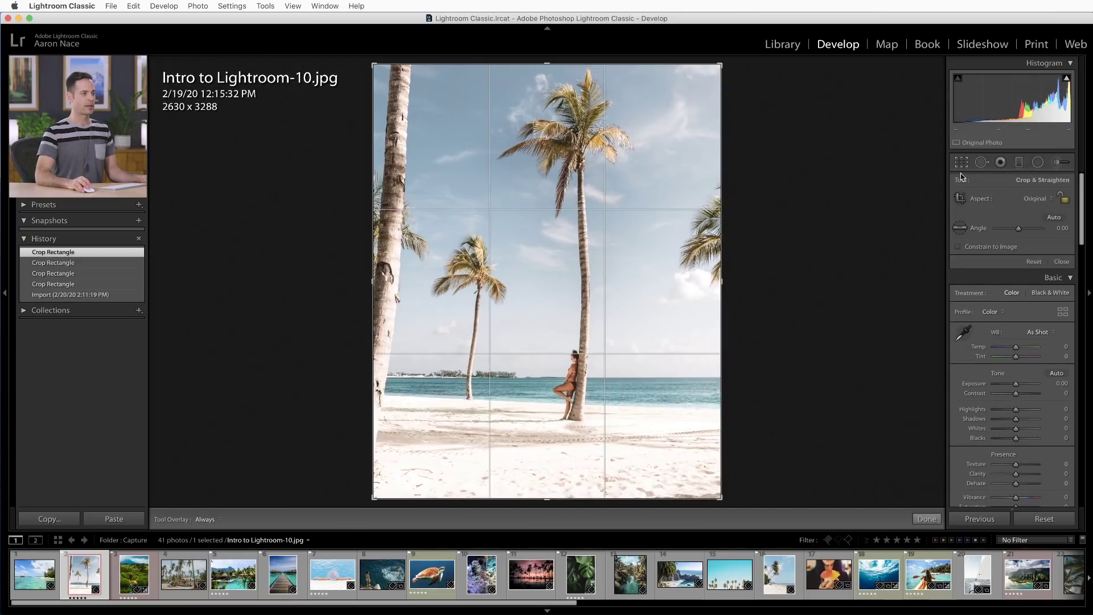
pyautogui.click(1045, 202)
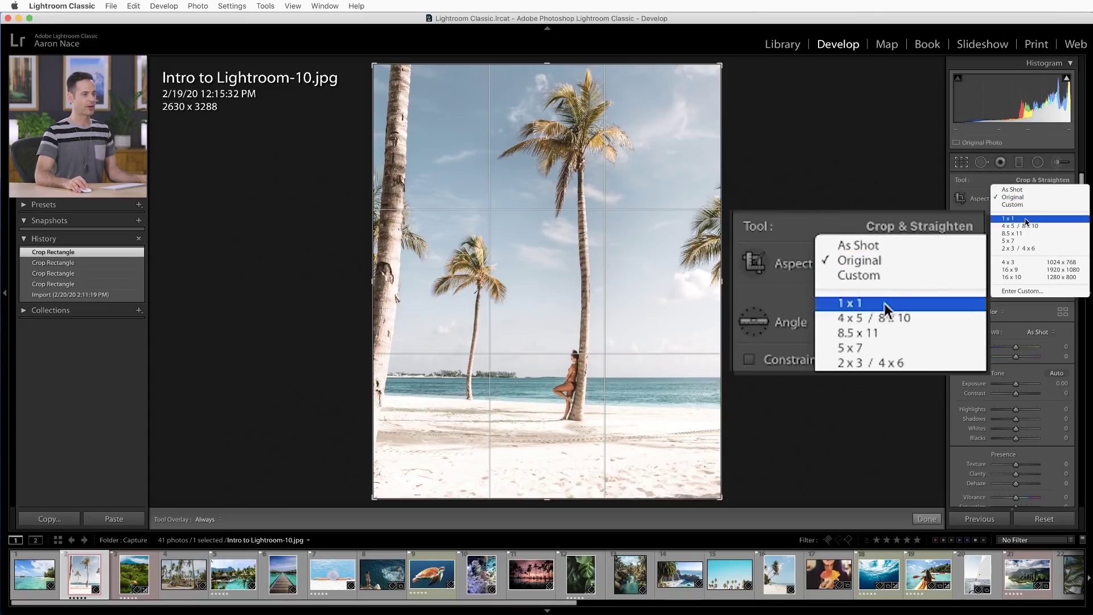
pyautogui.click(1025, 221)
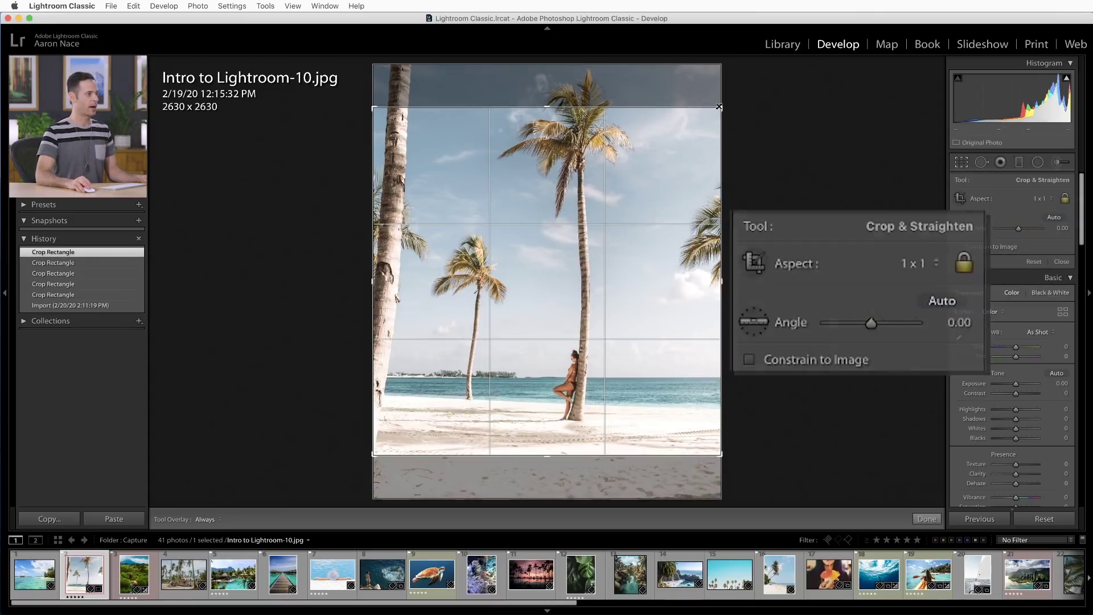
pyautogui.moveTo(666, 261); pyautogui.dragTo(666, 238)
pyautogui.moveTo(718, 108); pyautogui.dragTo(673, 155)
pyautogui.moveTo(637, 298)
pyautogui.mouseDown()
pyautogui.moveTo(611, 277)
pyautogui.moveTo(622, 295)
pyautogui.mouseUp()
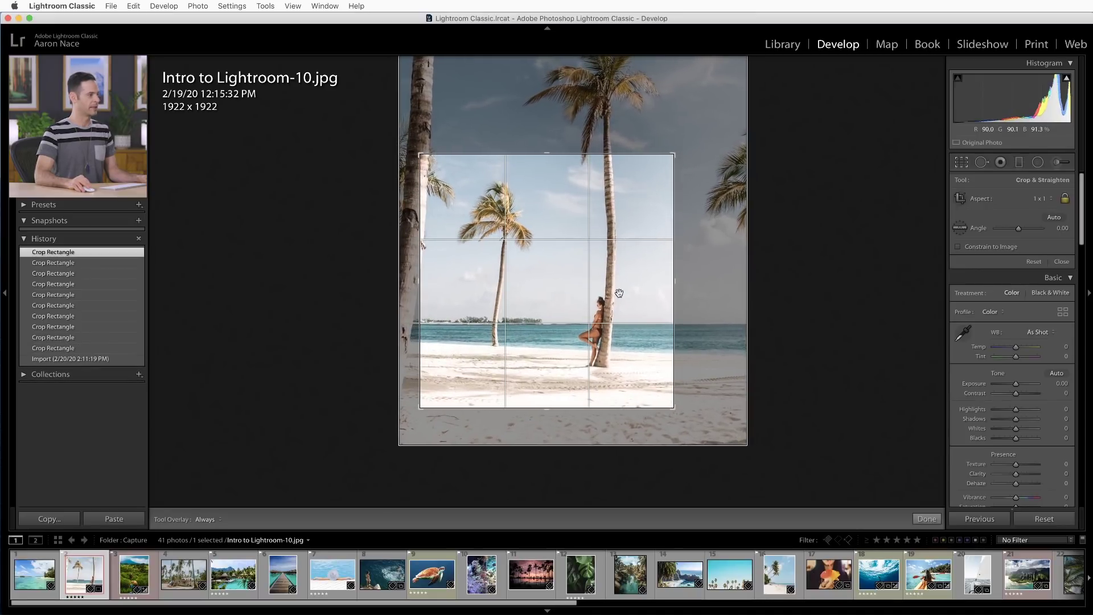
pyautogui.press('Return')
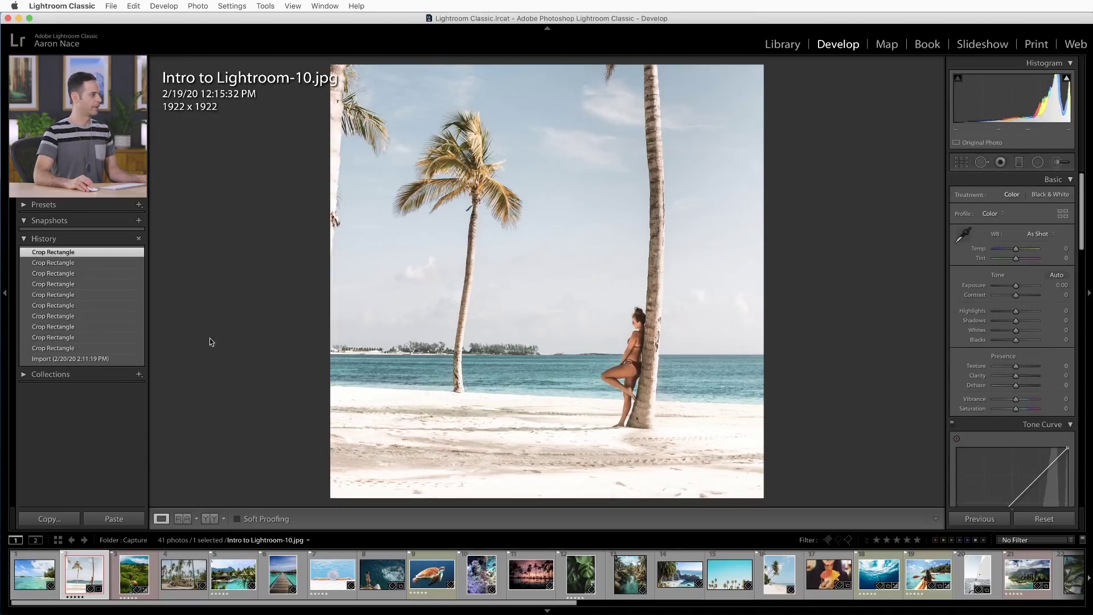
pyautogui.click(107, 360)
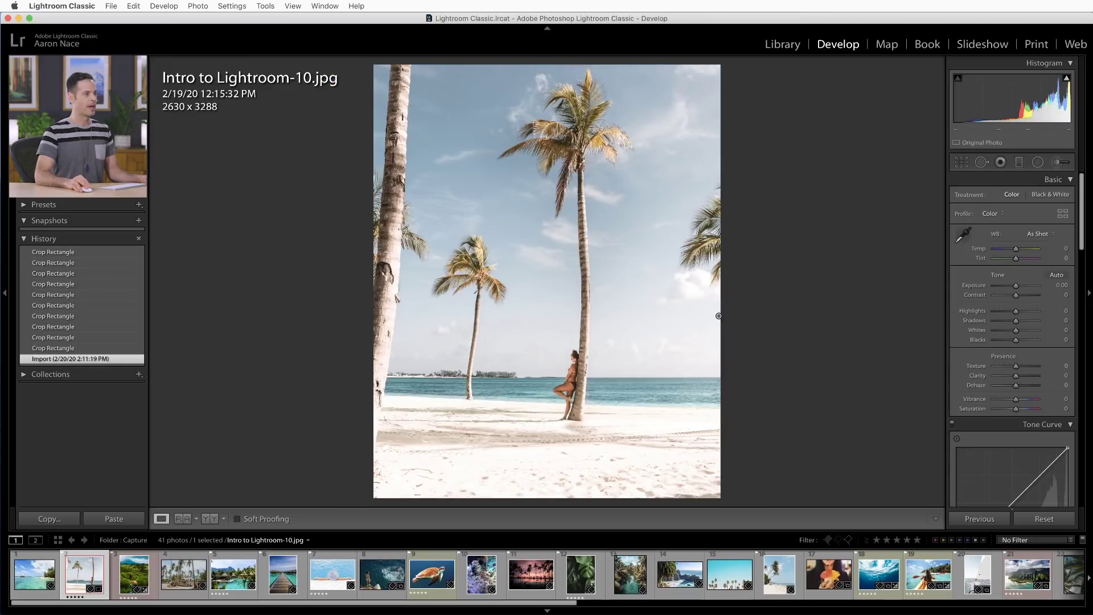
# Straighten the photo along the sea horizon to a crop angle of -0.13 and apply the crop
pyautogui.click(960, 164)
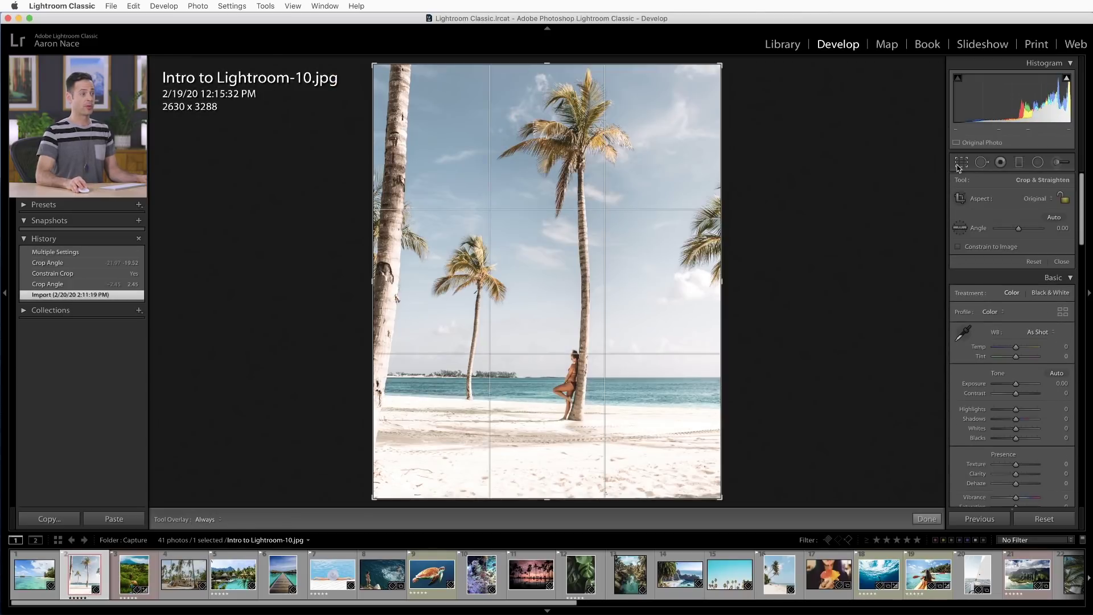
pyautogui.moveTo(1012, 230); pyautogui.dragTo(1019, 227)
pyautogui.click(961, 228)
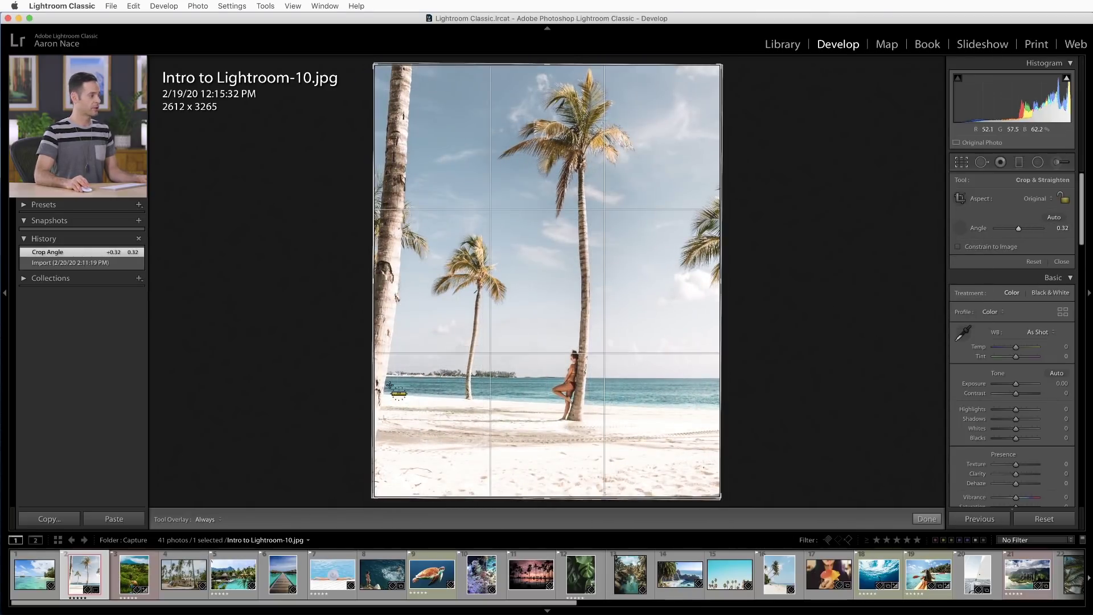
pyautogui.moveTo(650, 384); pyautogui.dragTo(702, 378)
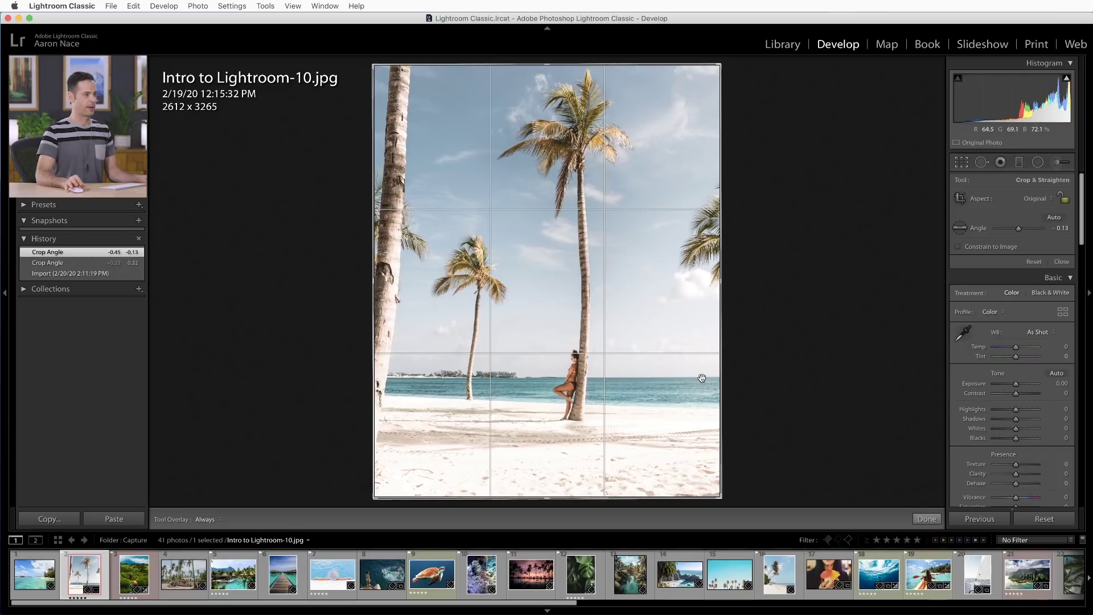
pyautogui.press('Return')
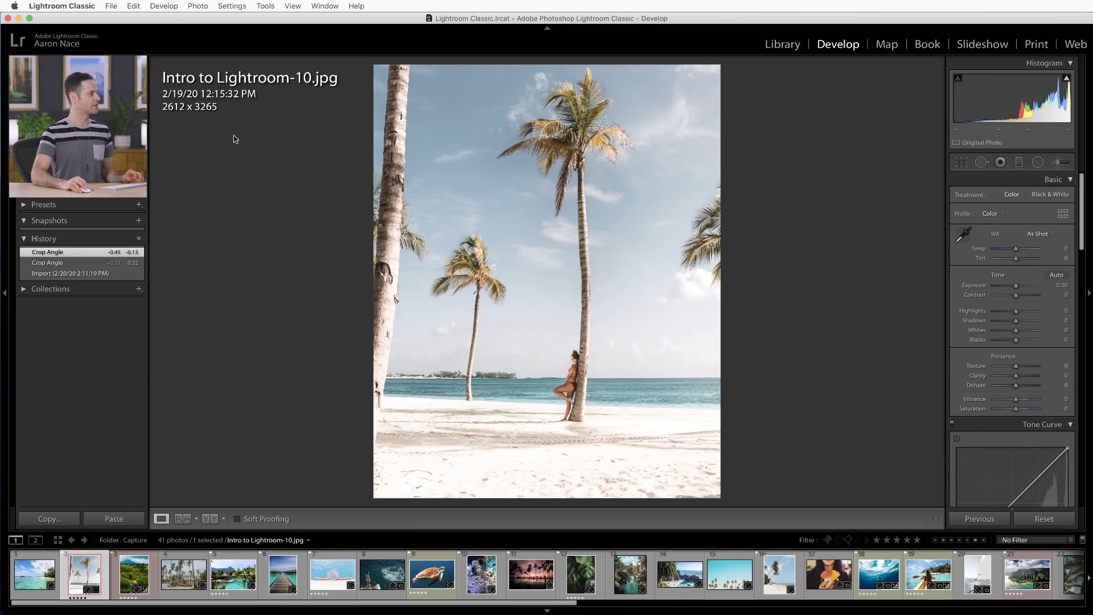
# Remove the twigs from the sand in the photo's lower-left part with Spot Removal in Heal mode, size 76, adjusting the sample source
pyautogui.click(129, 65)
pyautogui.scroll(-5, 468, 295)
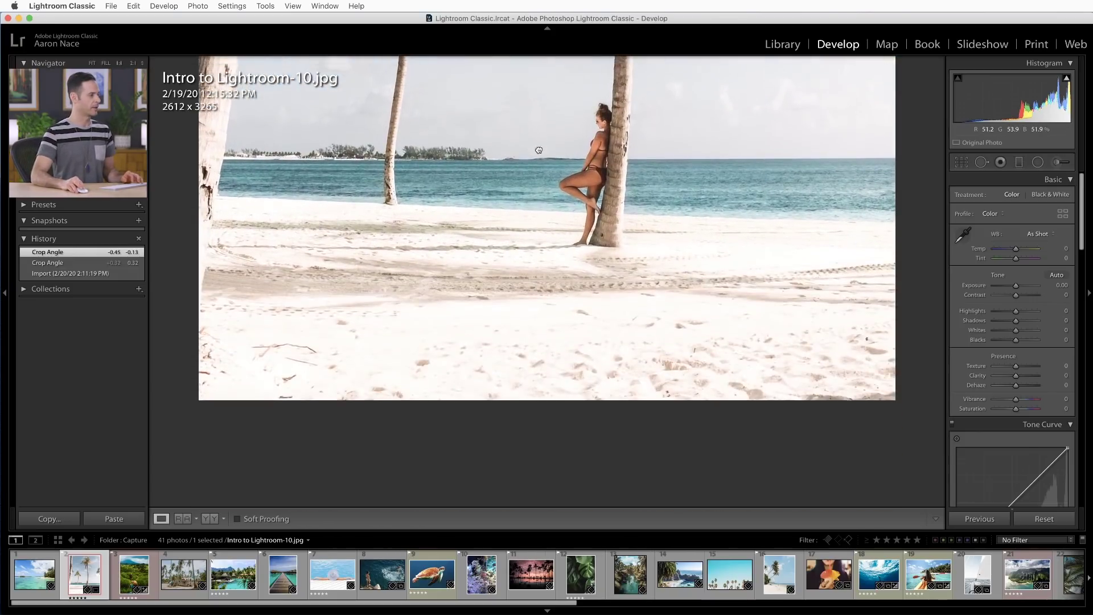
pyautogui.moveTo(469, 296); pyautogui.dragTo(318, 362)
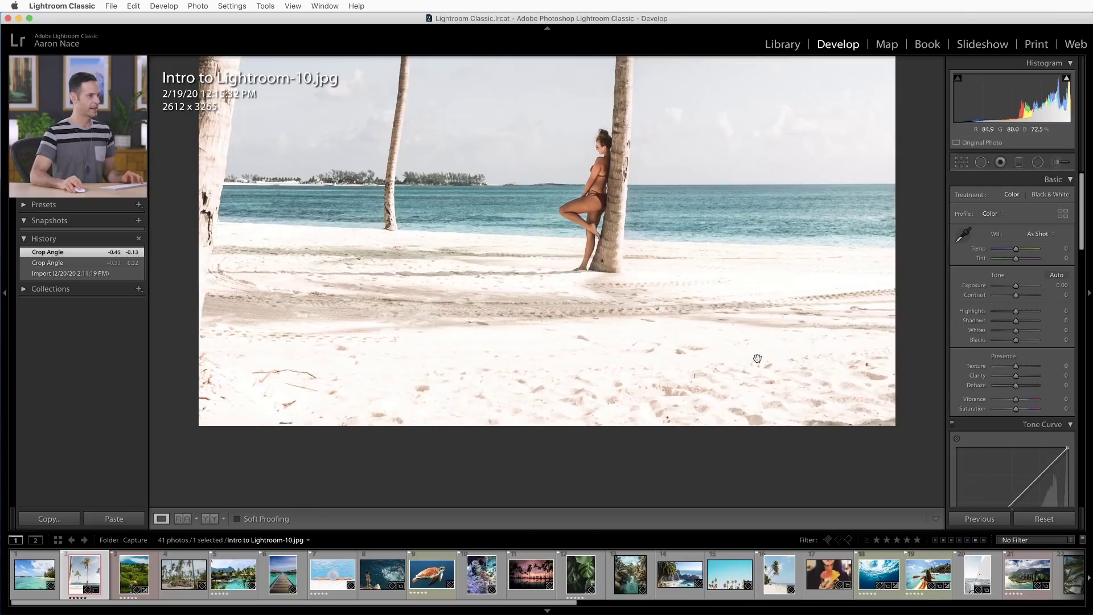
pyautogui.click(981, 163)
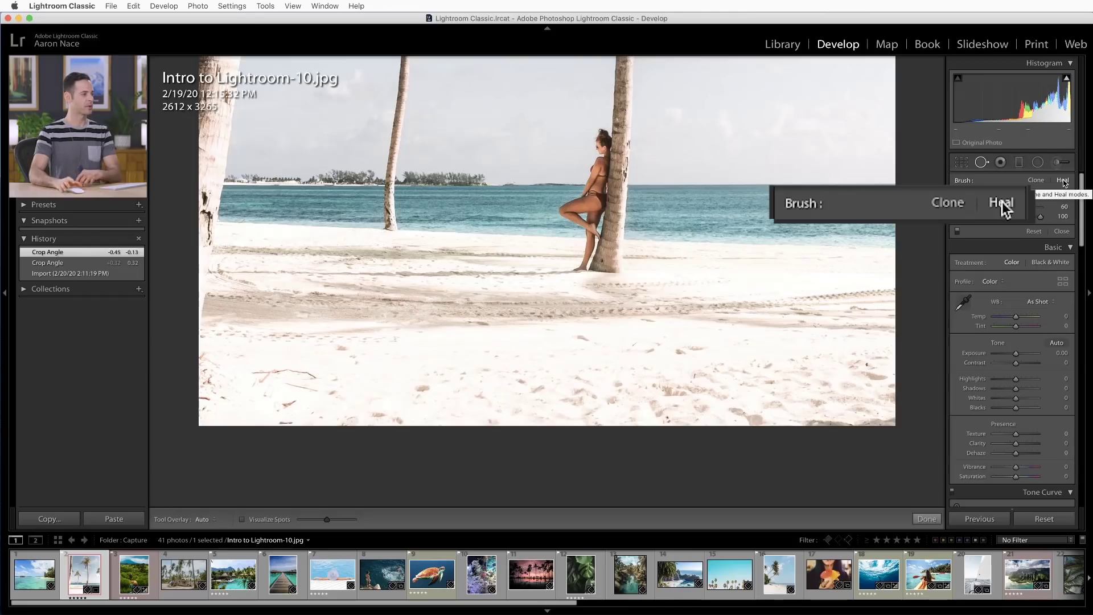
pyautogui.click(1060, 181)
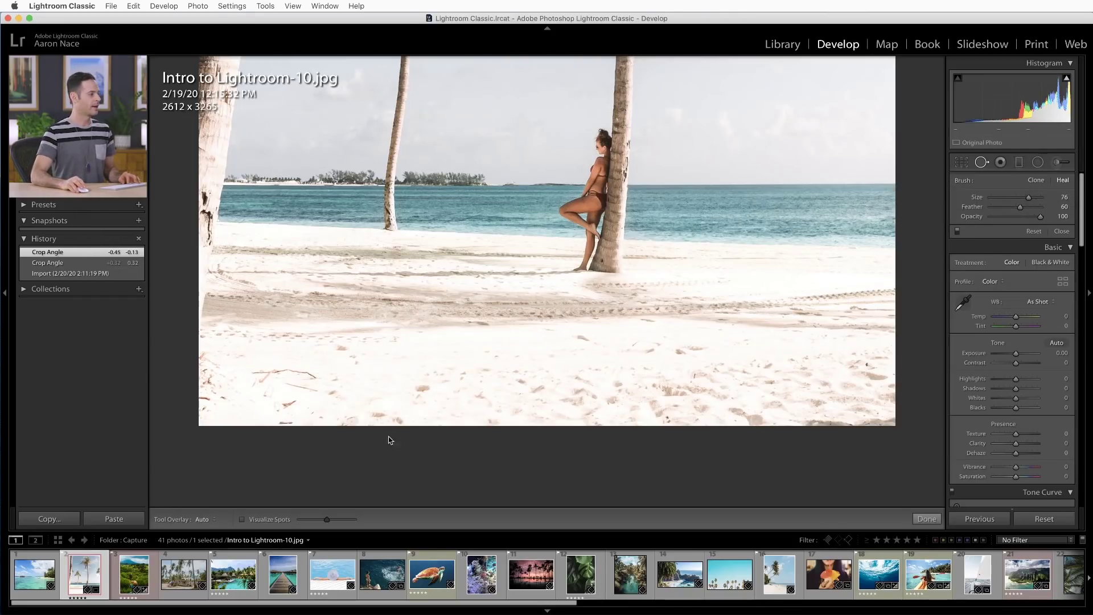
pyautogui.moveTo(313, 377); pyautogui.dragTo(307, 374)
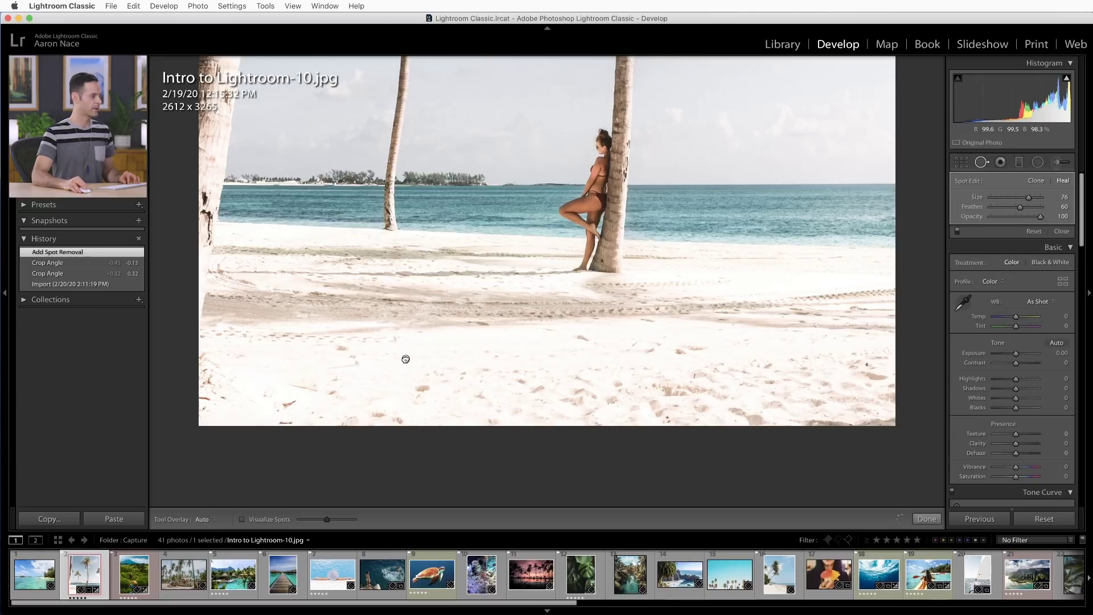
pyautogui.moveTo(397, 359); pyautogui.dragTo(397, 358)
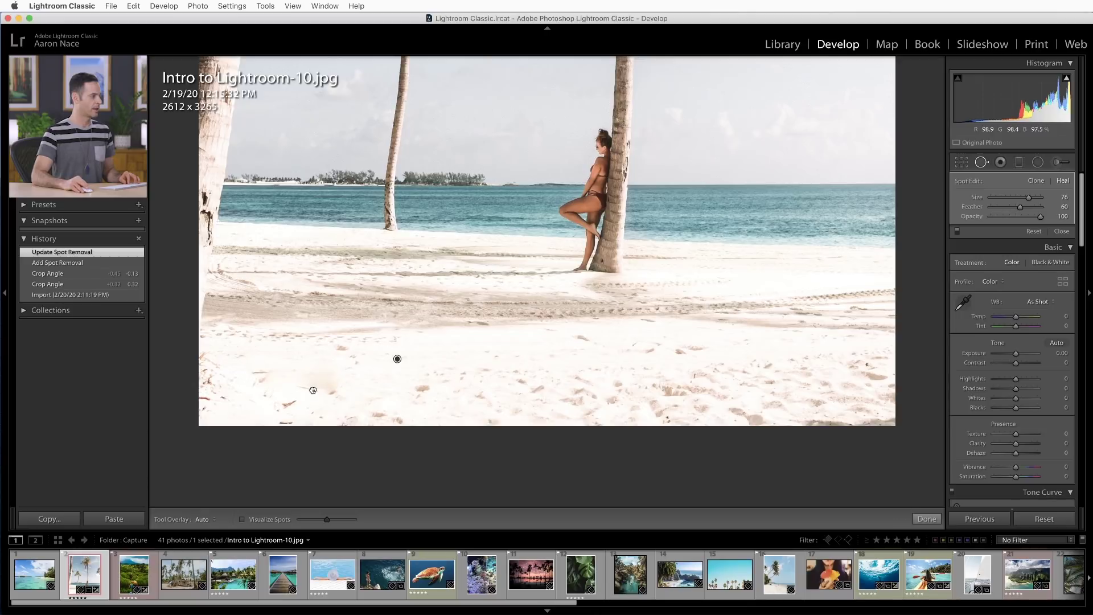
pyautogui.press('Delete')
pyautogui.moveTo(296, 391); pyautogui.dragTo(299, 393)
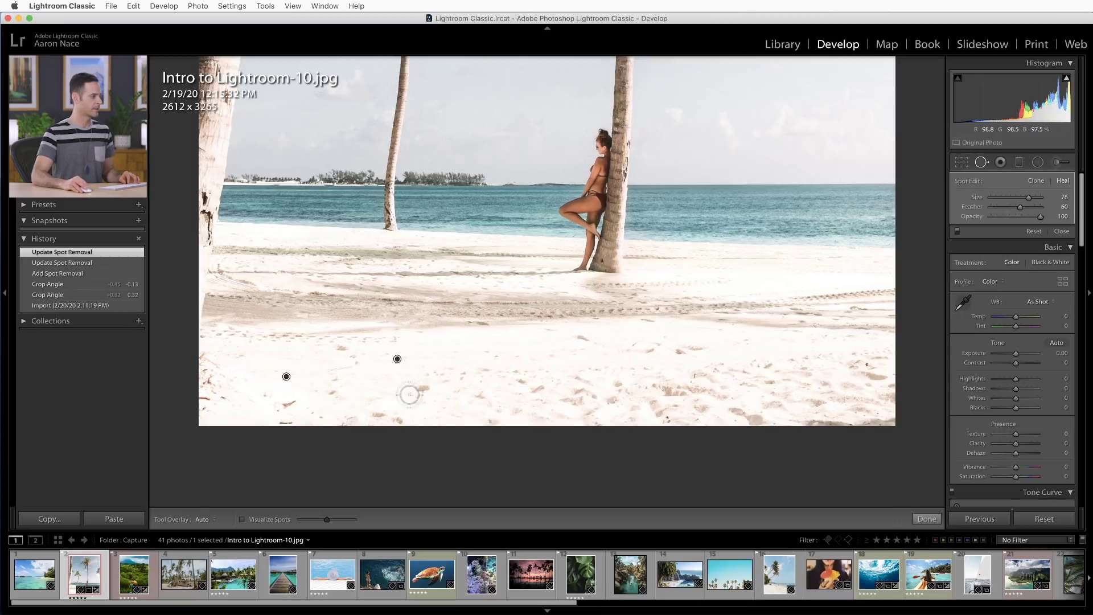
# Heal a spot in the sand below the woman at size 75 and move its sample source to clean sand beside it
pyautogui.click(589, 340)
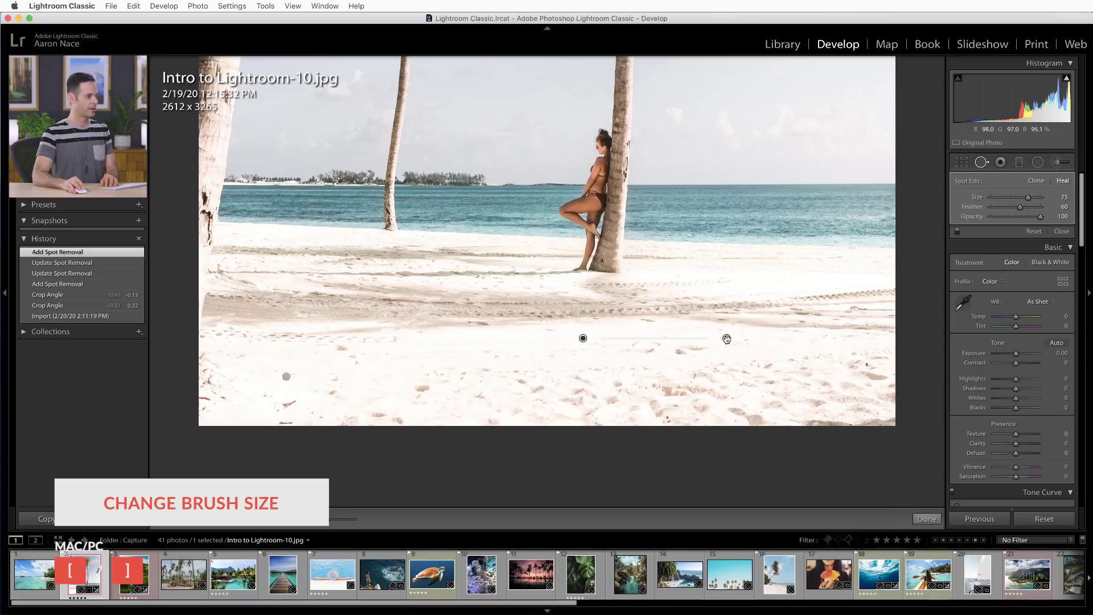
pyautogui.moveTo(610, 308)
pyautogui.mouseDown()
pyautogui.moveTo(608, 287)
pyautogui.moveTo(688, 177)
pyautogui.moveTo(504, 228)
pyautogui.moveTo(452, 180)
pyautogui.moveTo(386, 193)
pyautogui.moveTo(409, 185)
pyautogui.moveTo(453, 203)
pyautogui.moveTo(436, 227)
pyautogui.moveTo(442, 258)
pyautogui.moveTo(537, 354)
pyautogui.mouseUp()
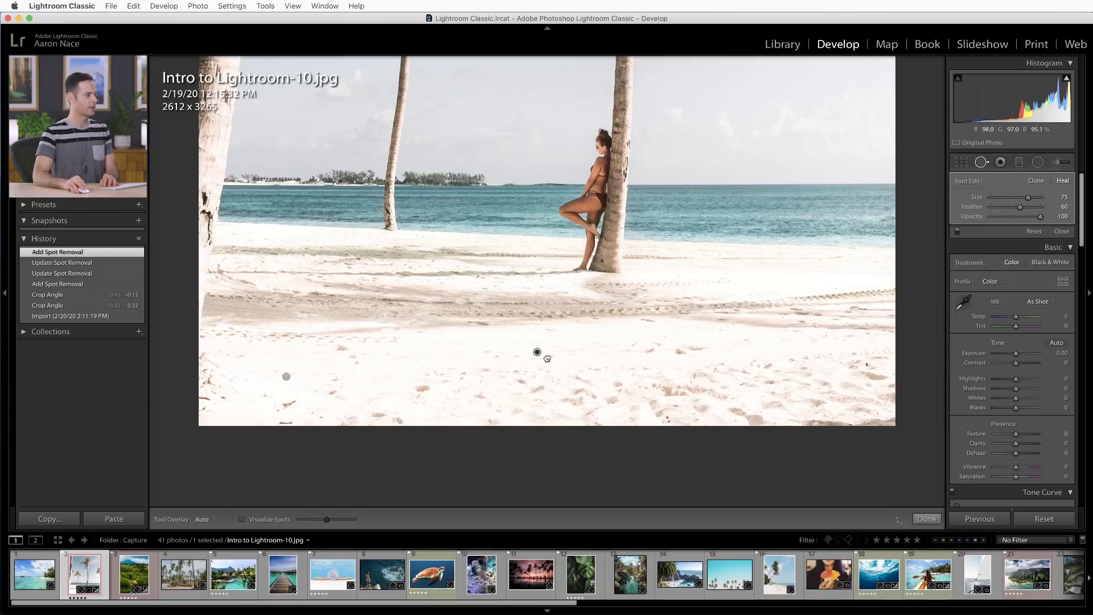
pyautogui.moveTo(493, 339); pyautogui.dragTo(494, 339)
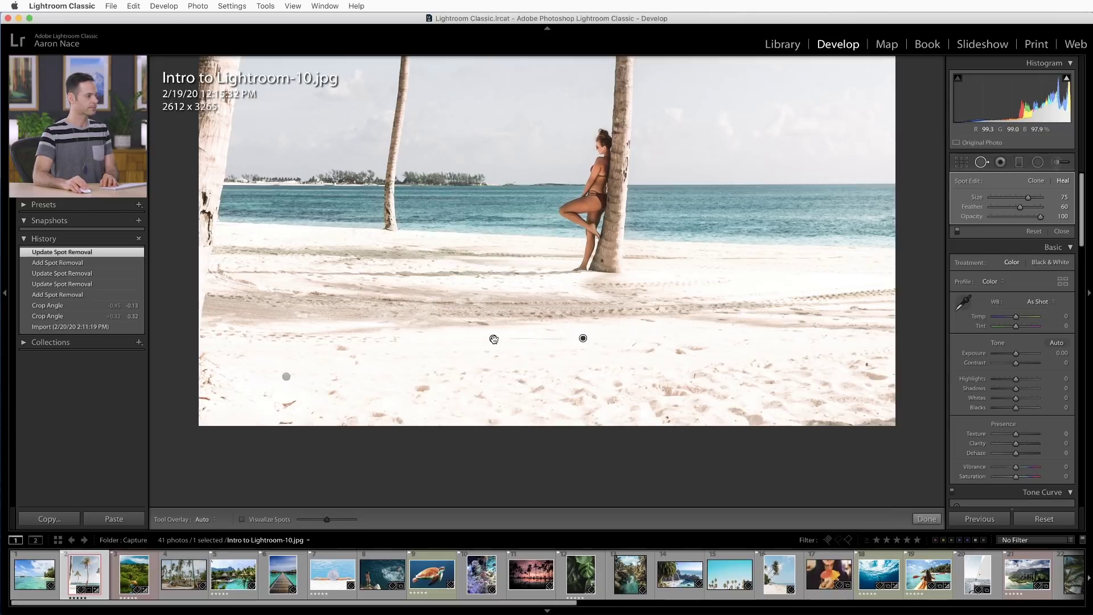
# Heal the marks in the foreground sand between the healed twigs and the photo's center, moving the last sample source to clean sand
pyautogui.click(426, 388)
pyautogui.moveTo(509, 396); pyautogui.dragTo(422, 411)
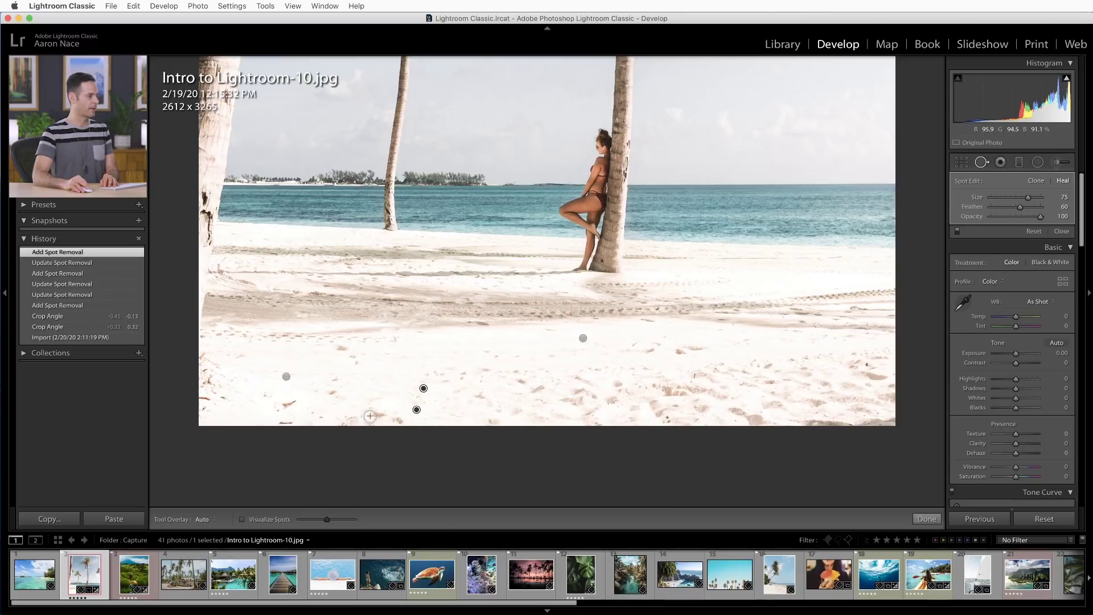
pyautogui.click(401, 423)
pyautogui.moveTo(607, 348); pyautogui.dragTo(430, 353)
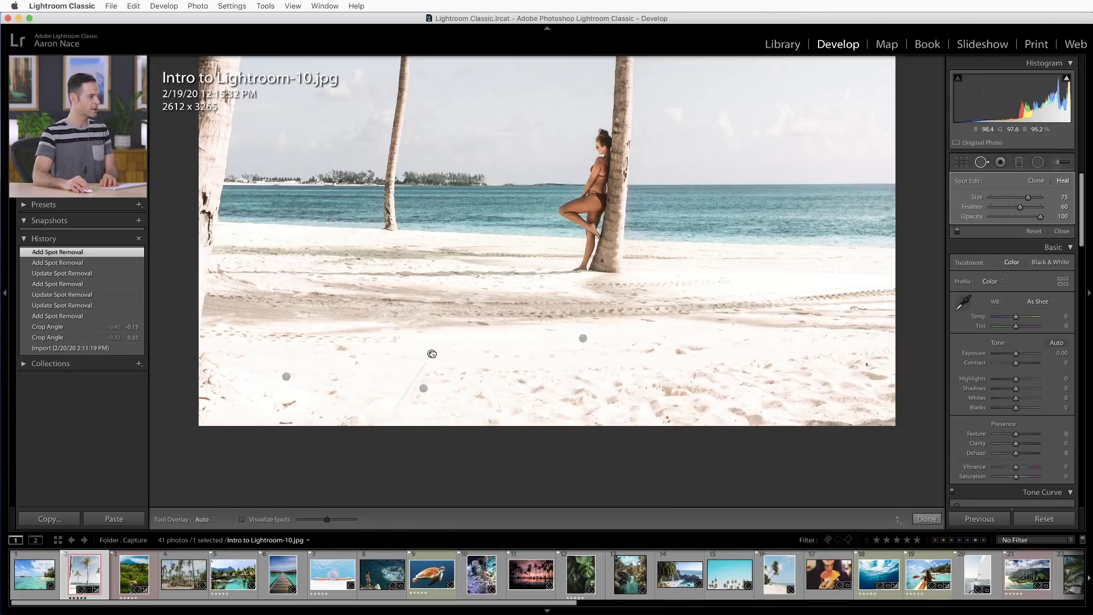
# Heal the remaining debris in the lower-left sand, including the dark twig at the photo's bottom edge, sampling clean sand nearby
pyautogui.click(340, 348)
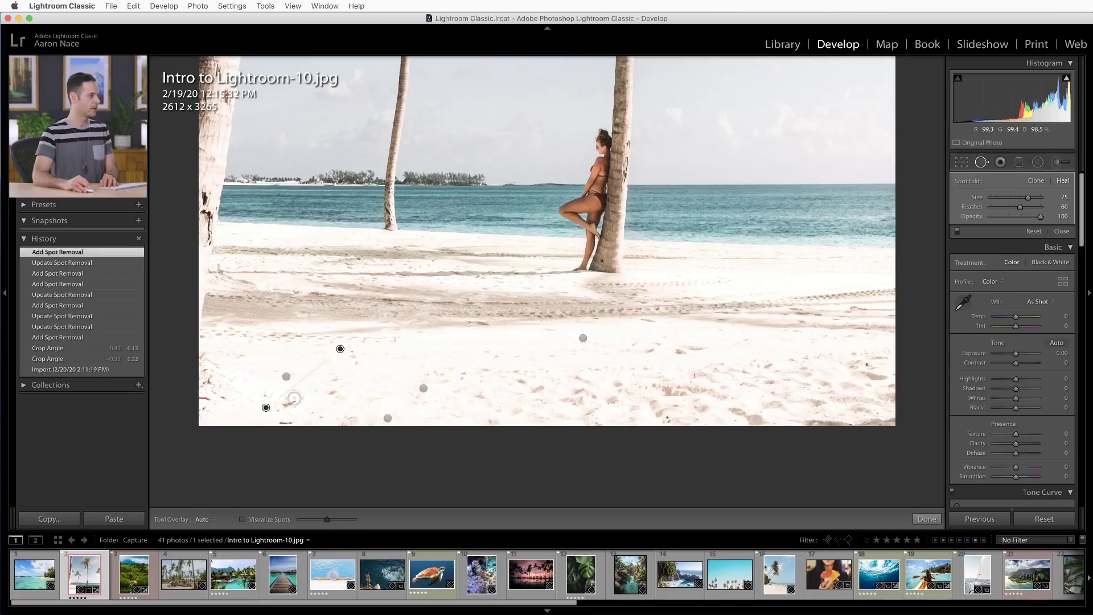
pyautogui.moveTo(267, 408); pyautogui.dragTo(256, 366)
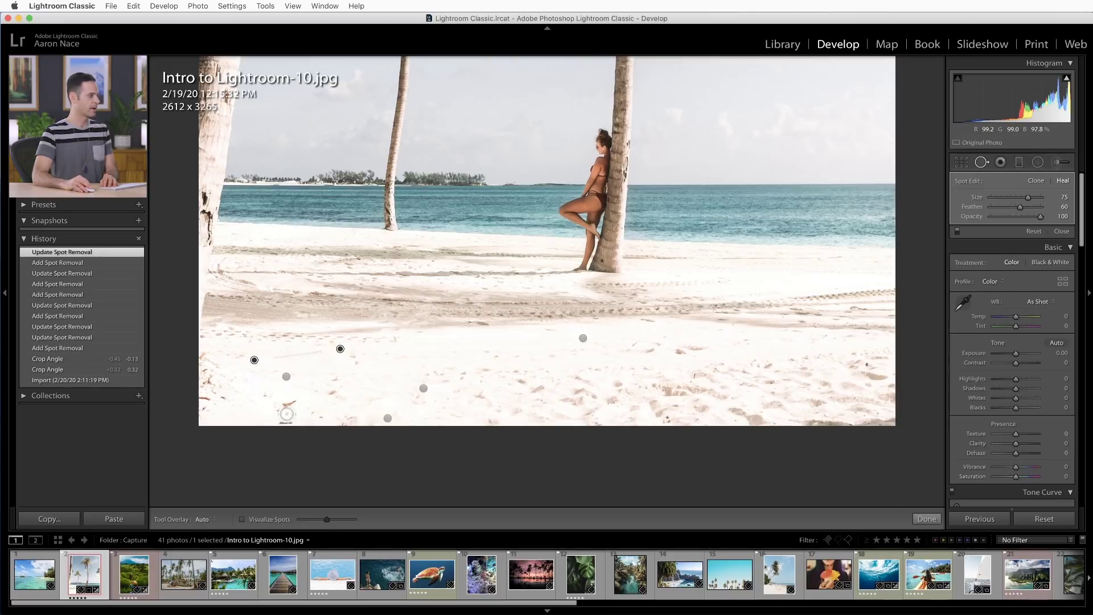
pyautogui.click(289, 405)
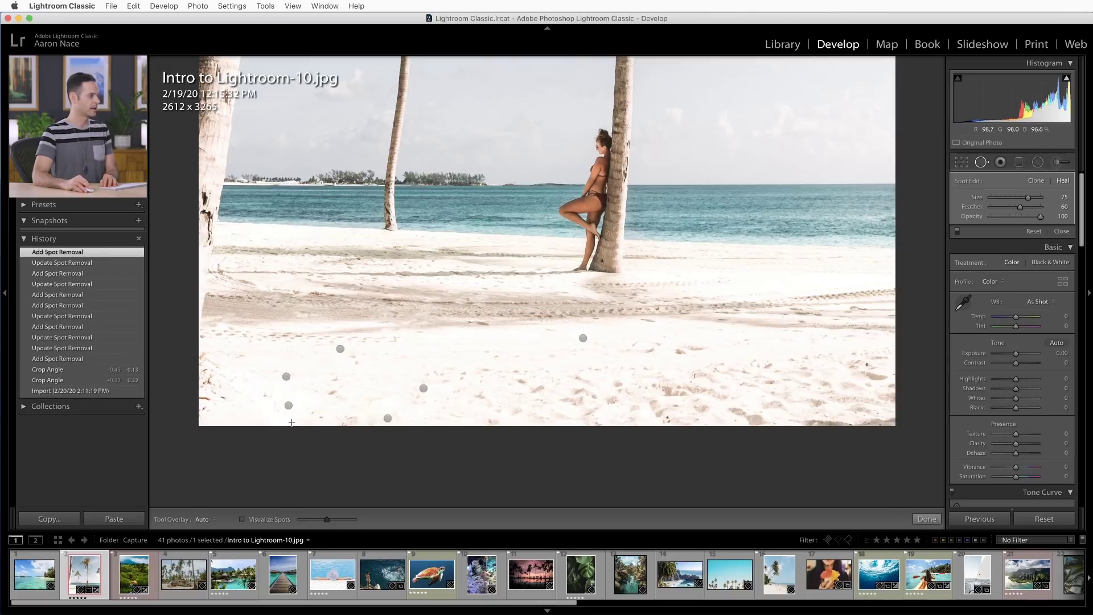
pyautogui.click(291, 422)
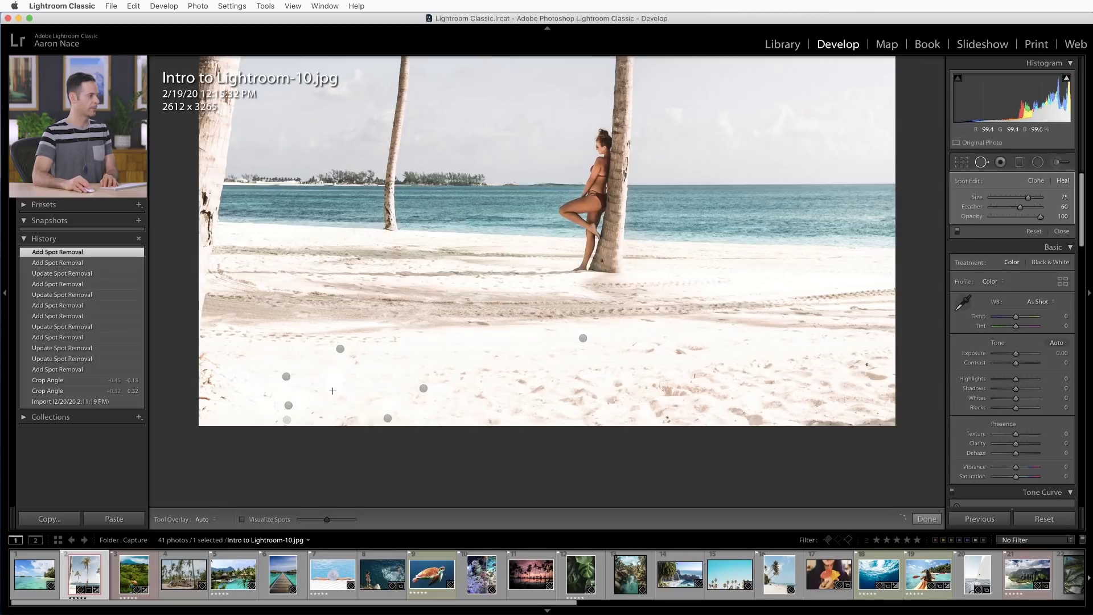
pyautogui.click(332, 390)
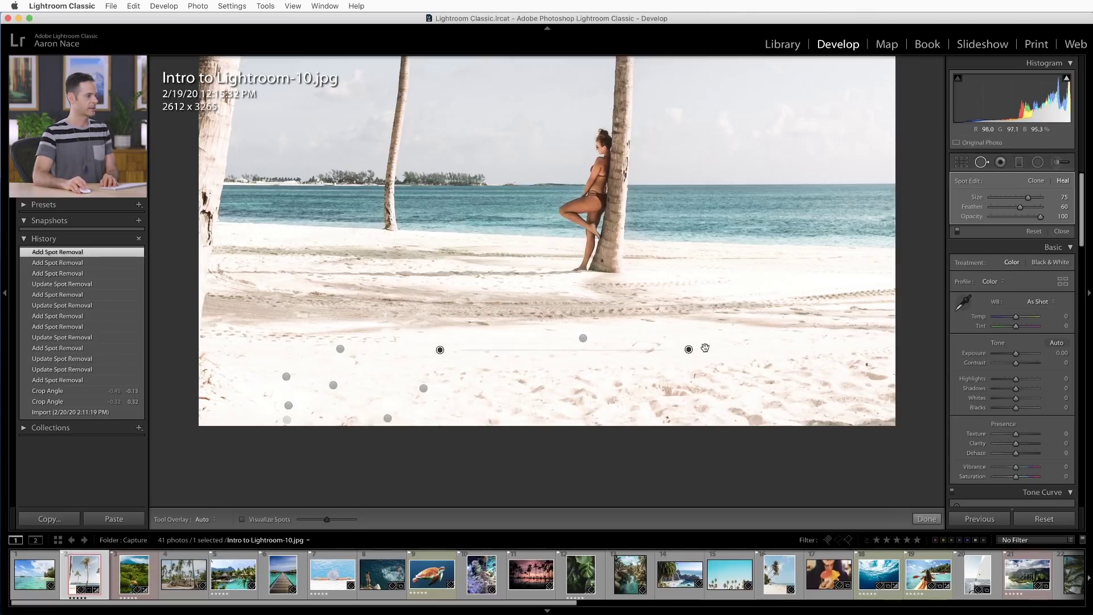
# Heal the specks and footprints in the middle of the foreground sand below the woman
pyautogui.click(638, 347)
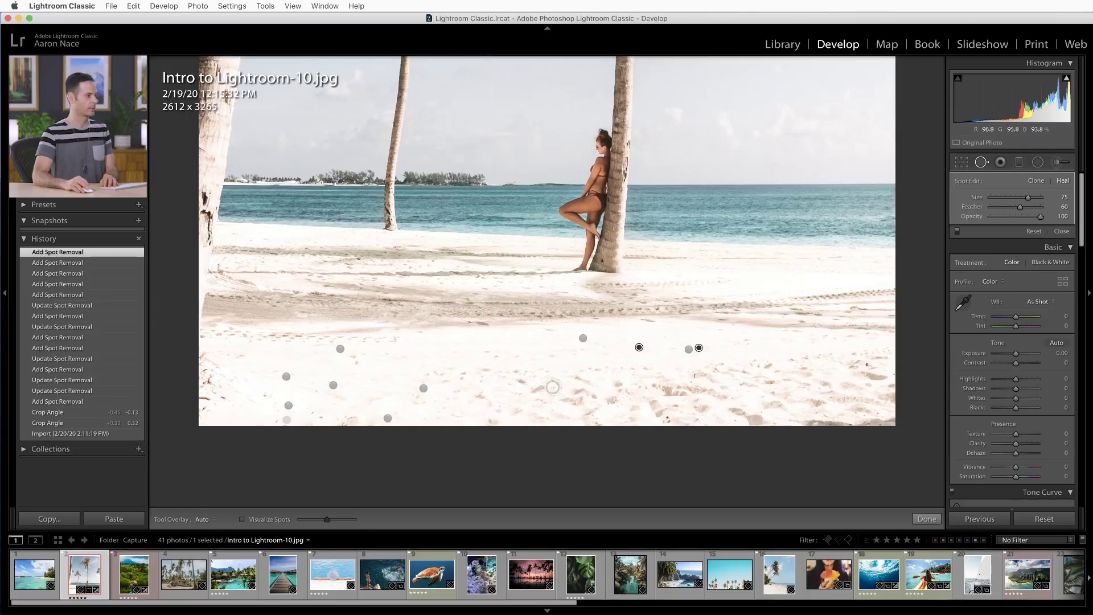
pyautogui.click(541, 391)
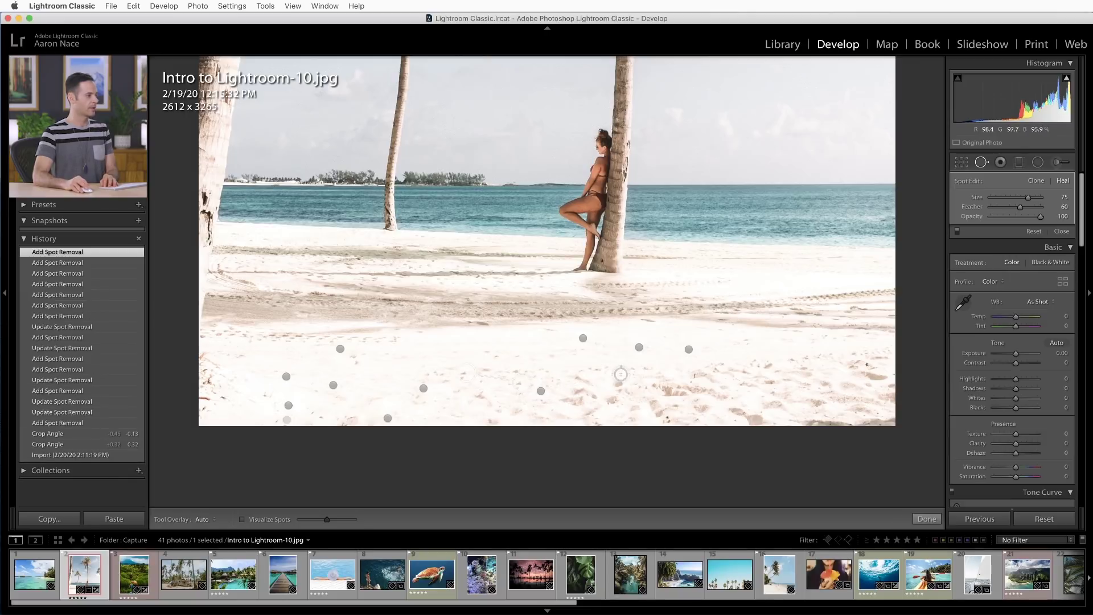
pyautogui.click(514, 371)
pyautogui.click(481, 398)
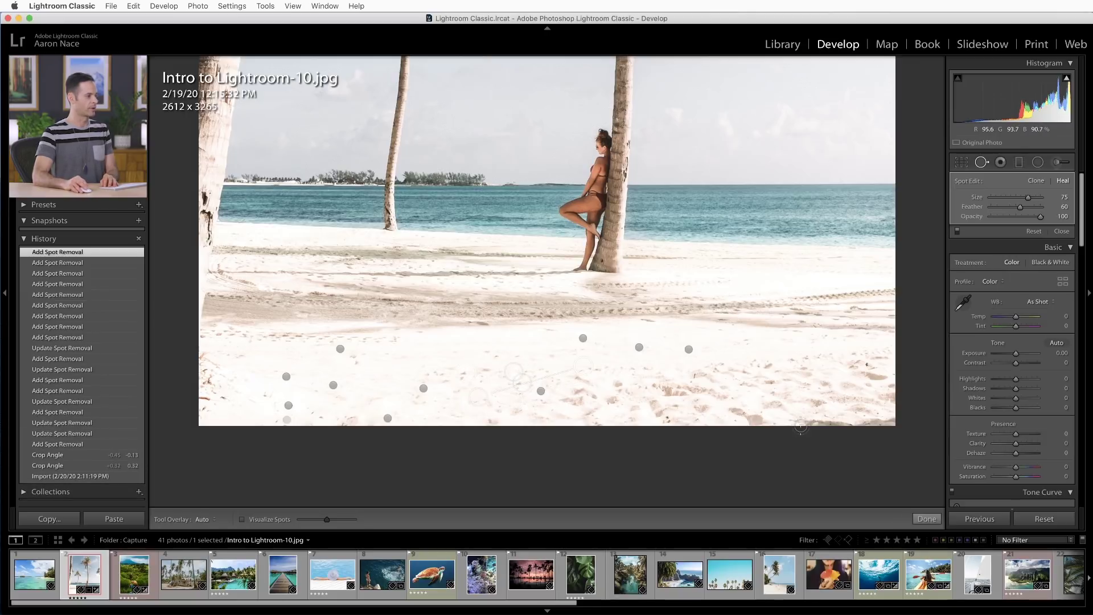
# Heal the dark marks along the photo's lower-right edge and the sand beside the palm base, adjusting the sample sources
pyautogui.click(754, 412)
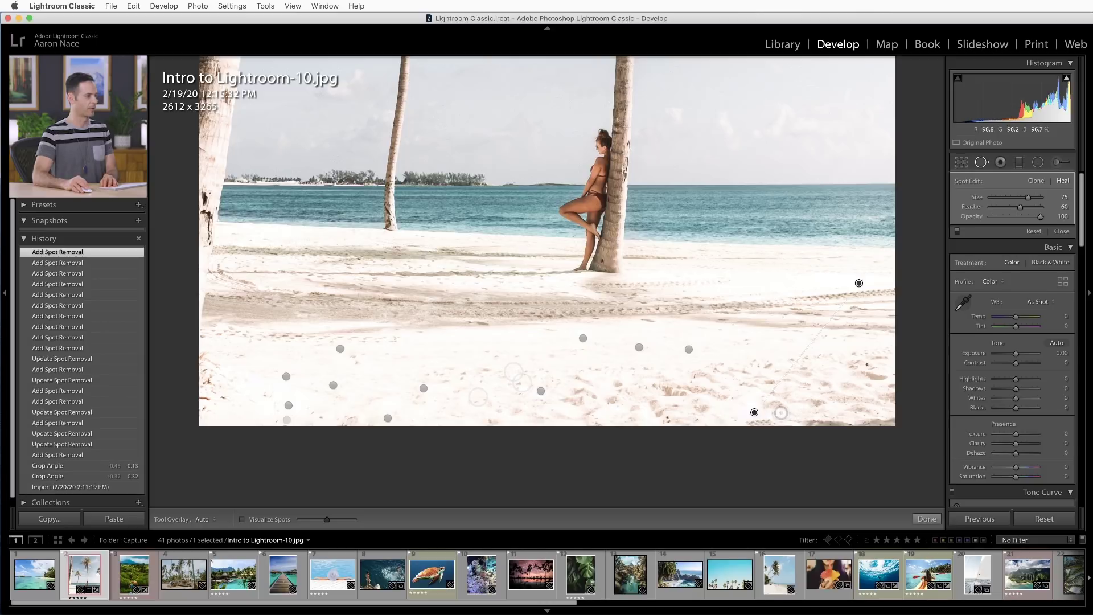
pyautogui.moveTo(859, 283); pyautogui.dragTo(839, 276)
pyautogui.click(834, 420)
pyautogui.moveTo(857, 383)
pyautogui.mouseDown()
pyautogui.moveTo(806, 387)
pyautogui.moveTo(767, 366)
pyautogui.mouseUp()
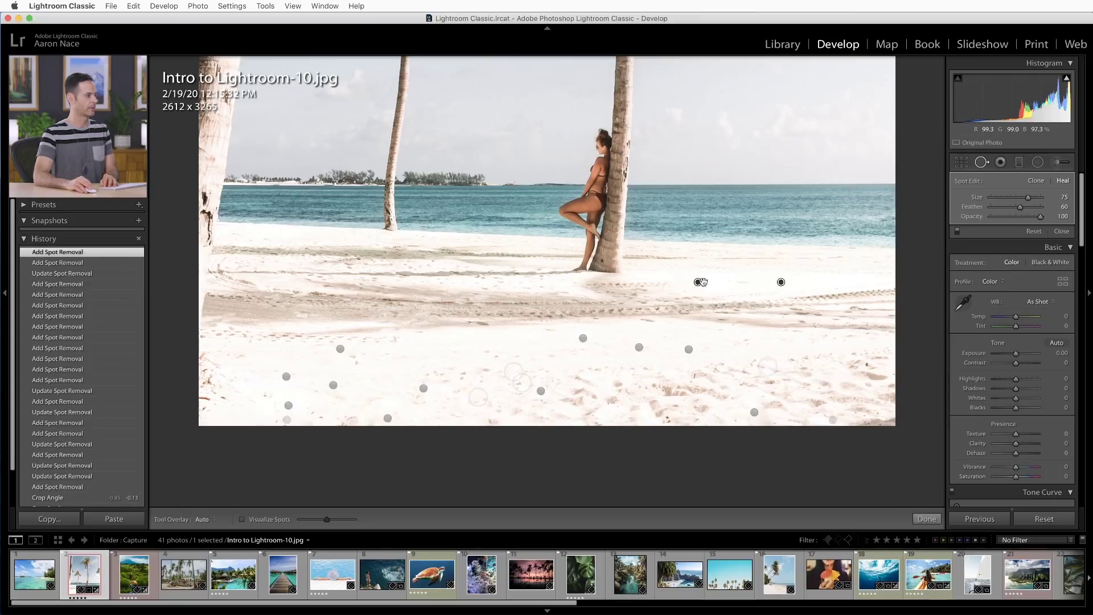
pyautogui.moveTo(781, 282); pyautogui.dragTo(783, 278)
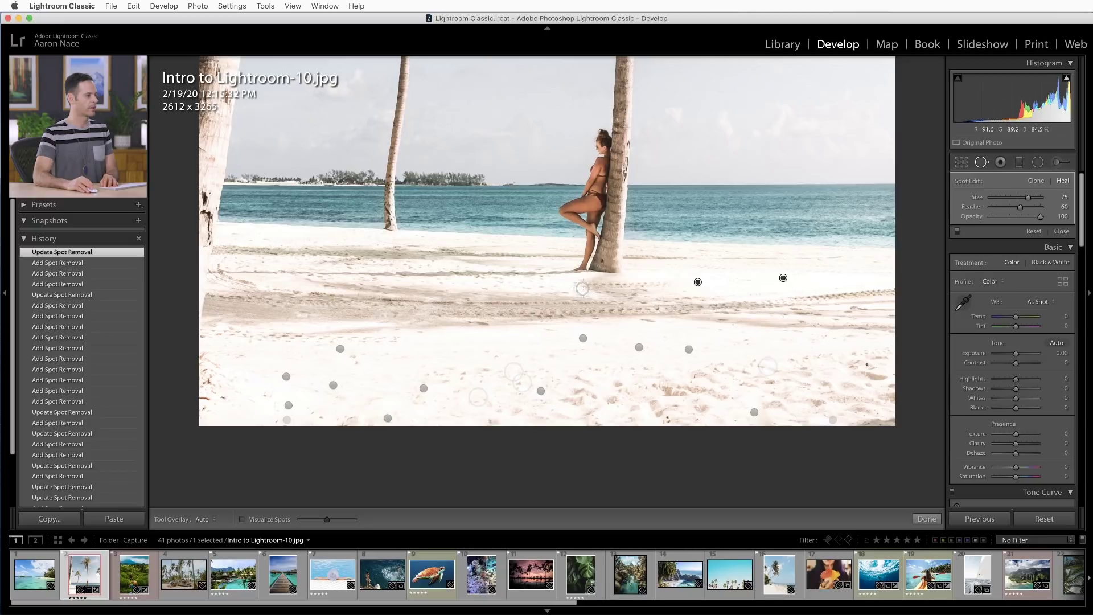
# Cover the marks at the foot of the woman's palm with a spot, switch it to Clone, and sample clean foreground sand
pyautogui.moveTo(587, 288)
pyautogui.mouseDown()
pyautogui.moveTo(647, 287)
pyautogui.moveTo(613, 290)
pyautogui.mouseUp()
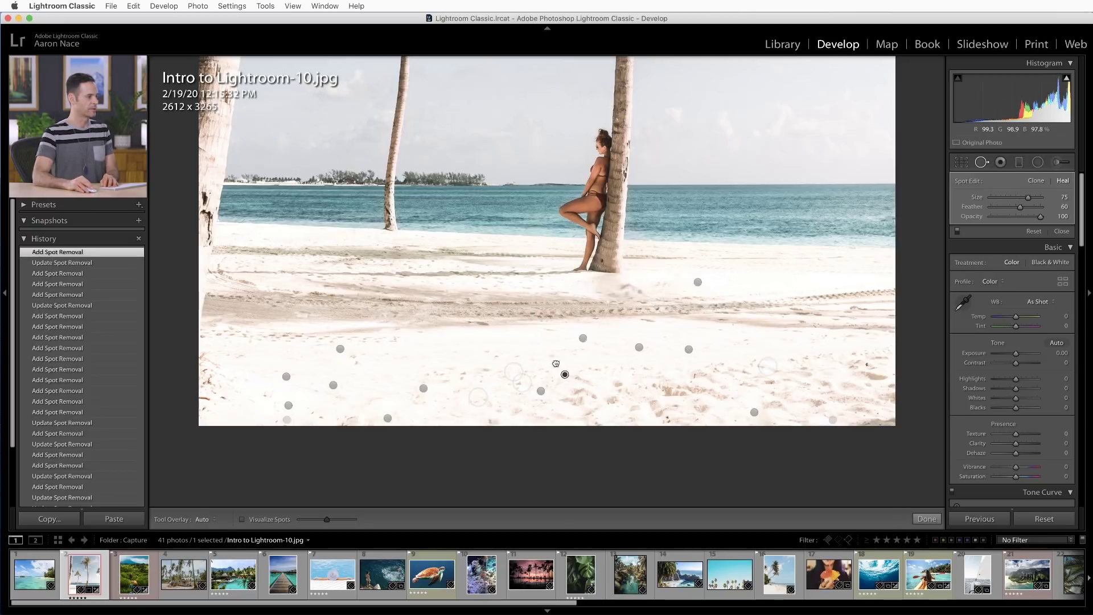
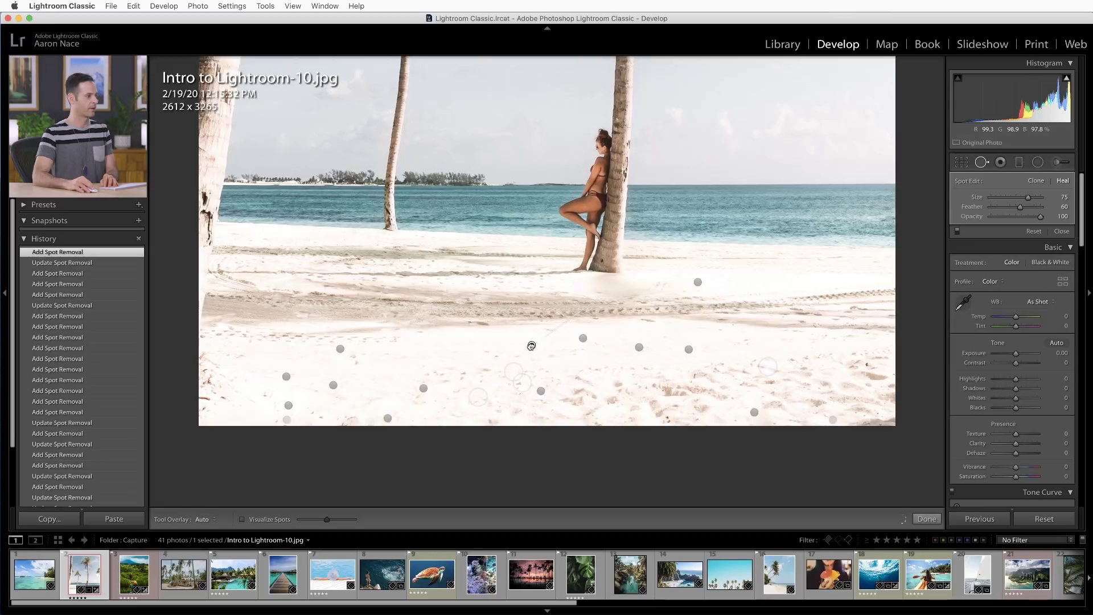
pyautogui.click(530, 346)
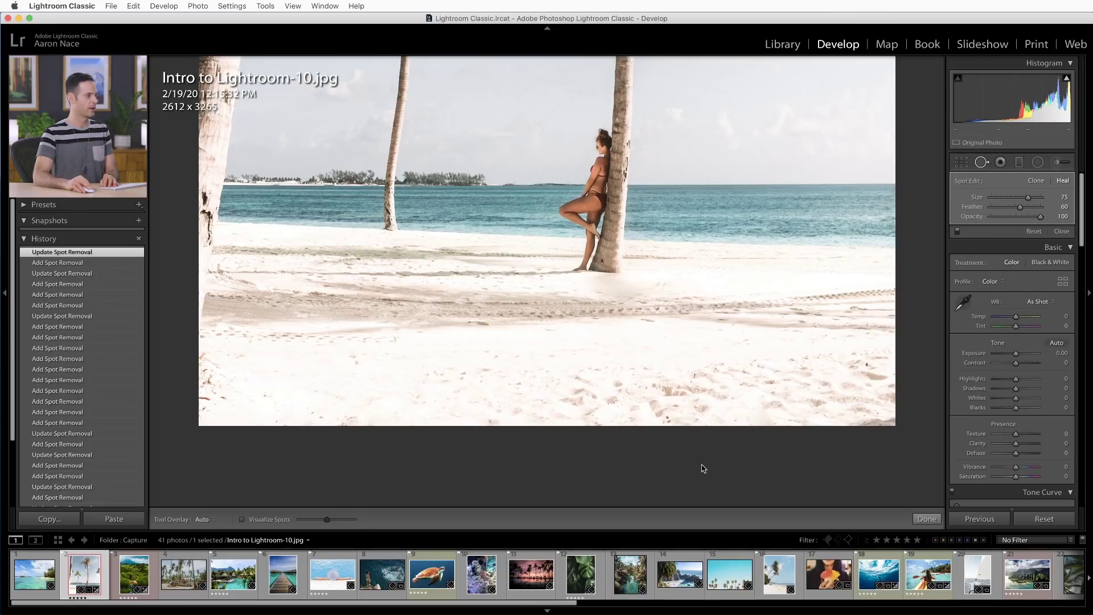
pyautogui.hotkey('shift', 'q')
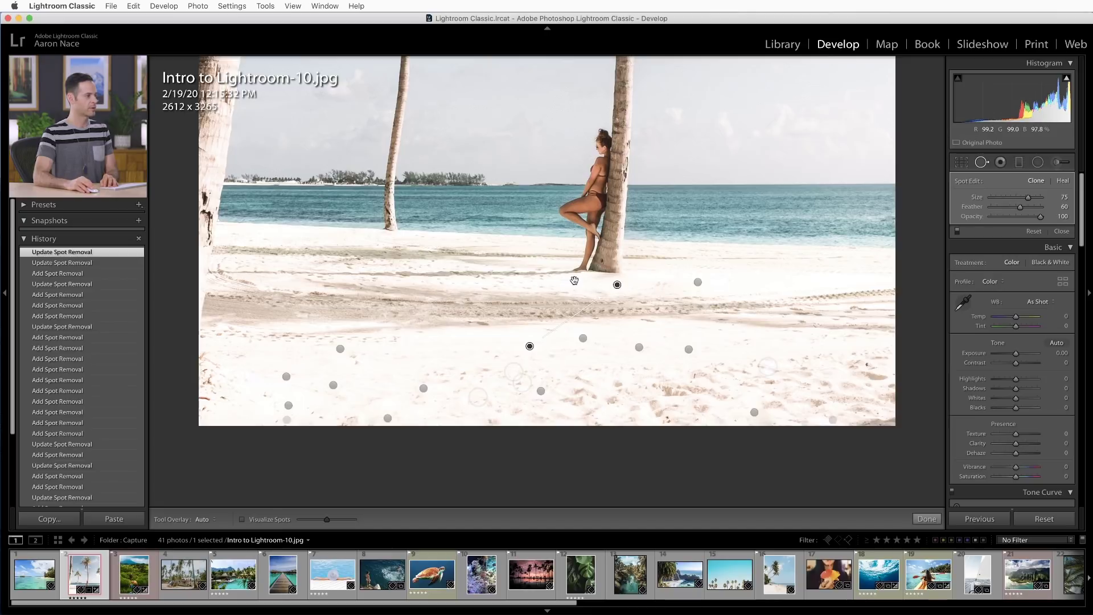
pyautogui.moveTo(570, 285); pyautogui.dragTo(613, 287)
pyautogui.click(615, 282)
pyautogui.moveTo(565, 324)
pyautogui.mouseDown()
pyautogui.moveTo(723, 222)
pyautogui.moveTo(752, 222)
pyautogui.moveTo(521, 338)
pyautogui.mouseUp()
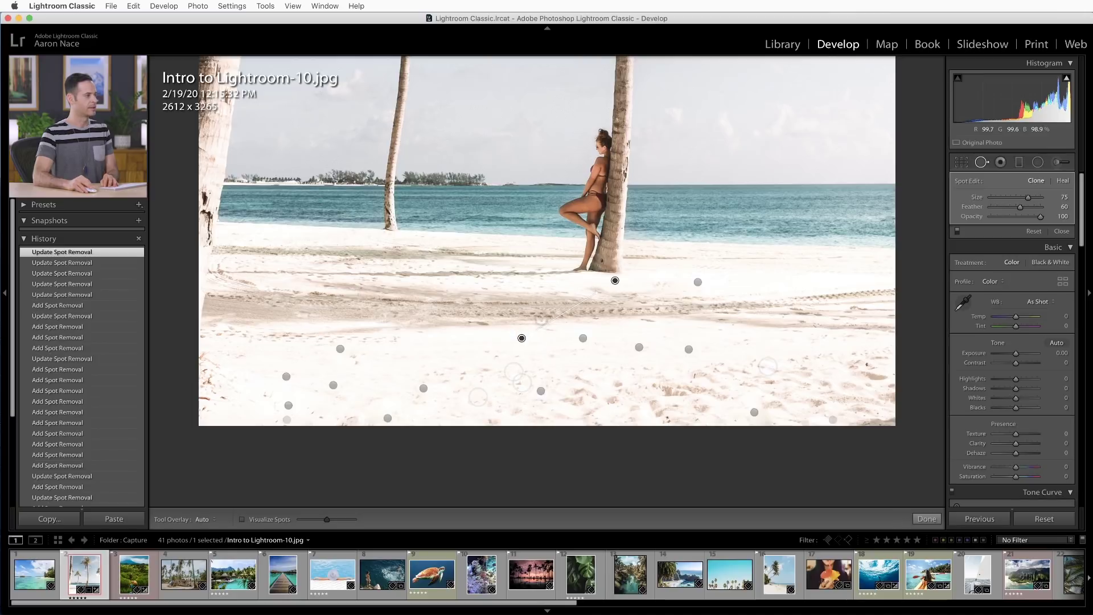
pyautogui.moveTo(813, 301); pyautogui.dragTo(847, 294)
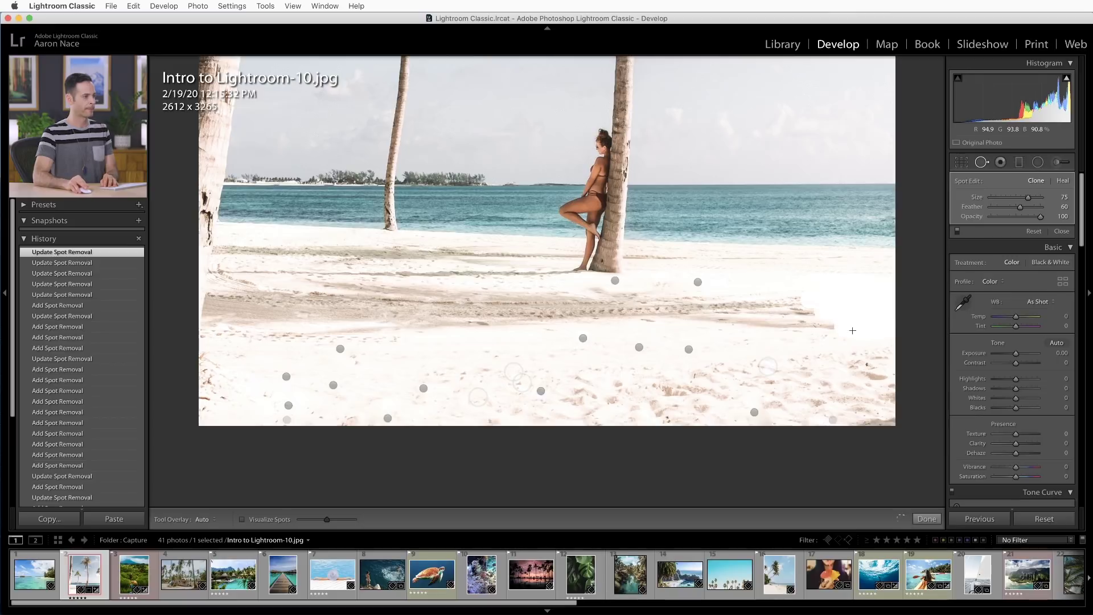
pyautogui.moveTo(823, 326); pyautogui.dragTo(822, 326)
pyautogui.moveTo(757, 313)
pyautogui.mouseDown()
pyautogui.moveTo(727, 354)
pyautogui.moveTo(759, 279)
pyautogui.moveTo(746, 281)
pyautogui.mouseUp()
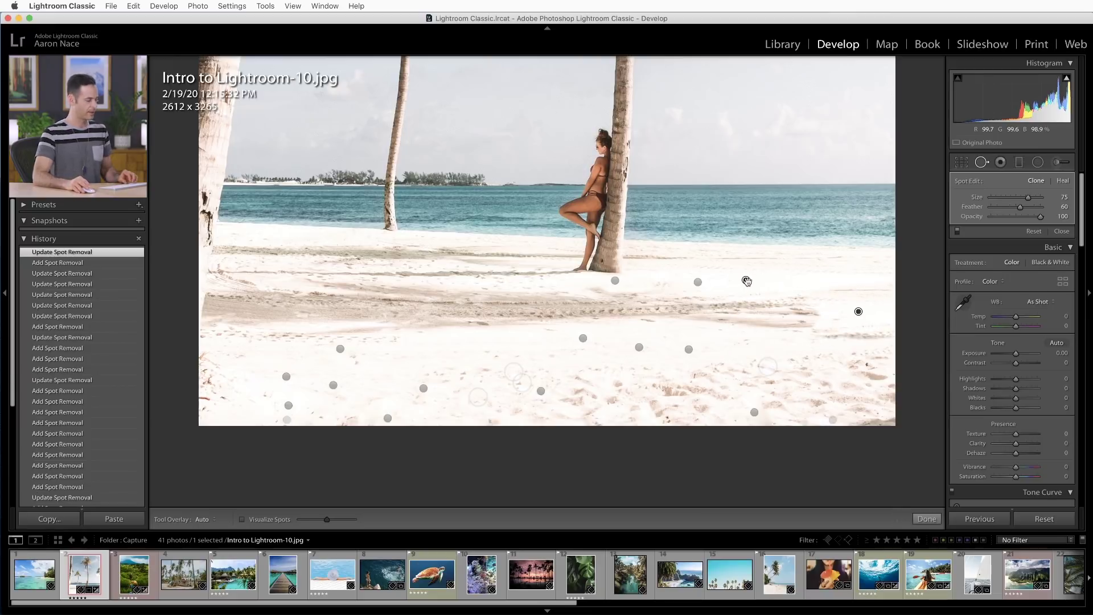
pyautogui.press('super+z')
pyautogui.press('super+z')
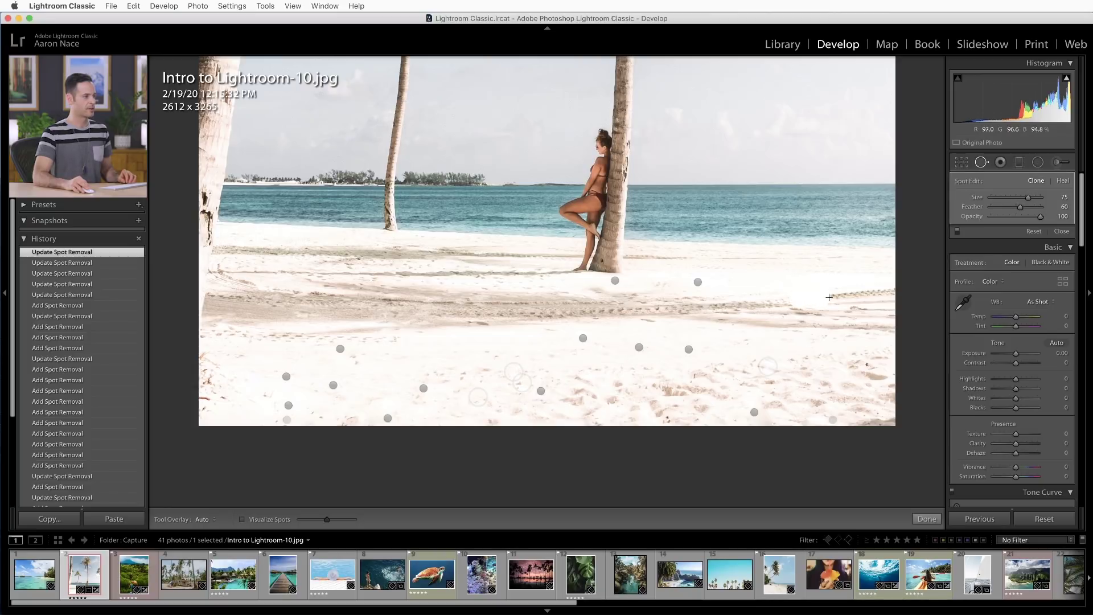
# Clone clean sand over the tire tracks at the photo's right edge and the stretch between there and the palm
pyautogui.click(852, 296)
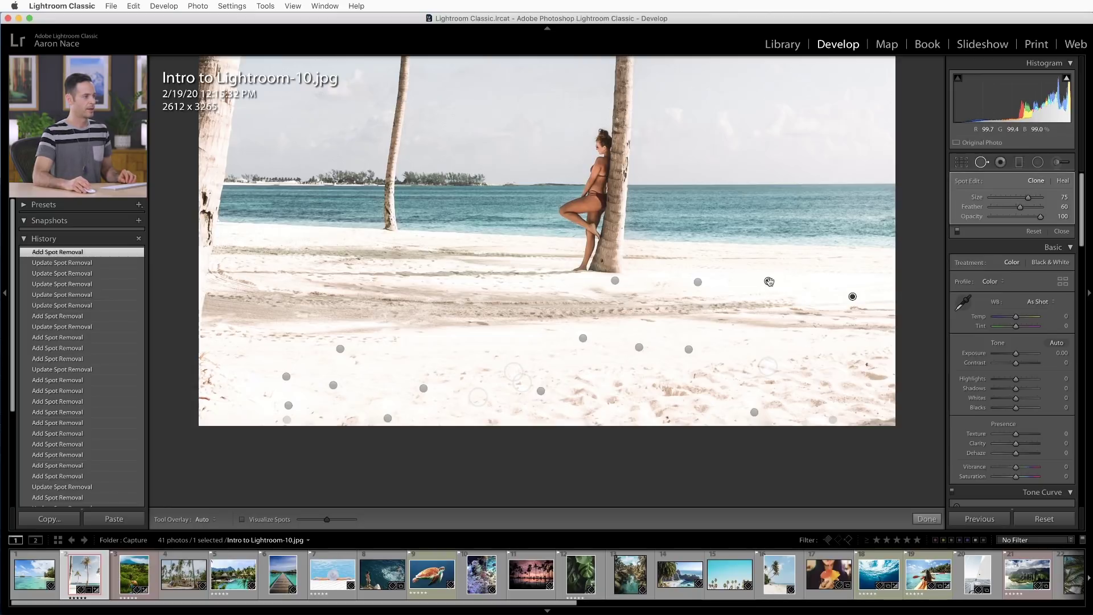
pyautogui.press('Escape')
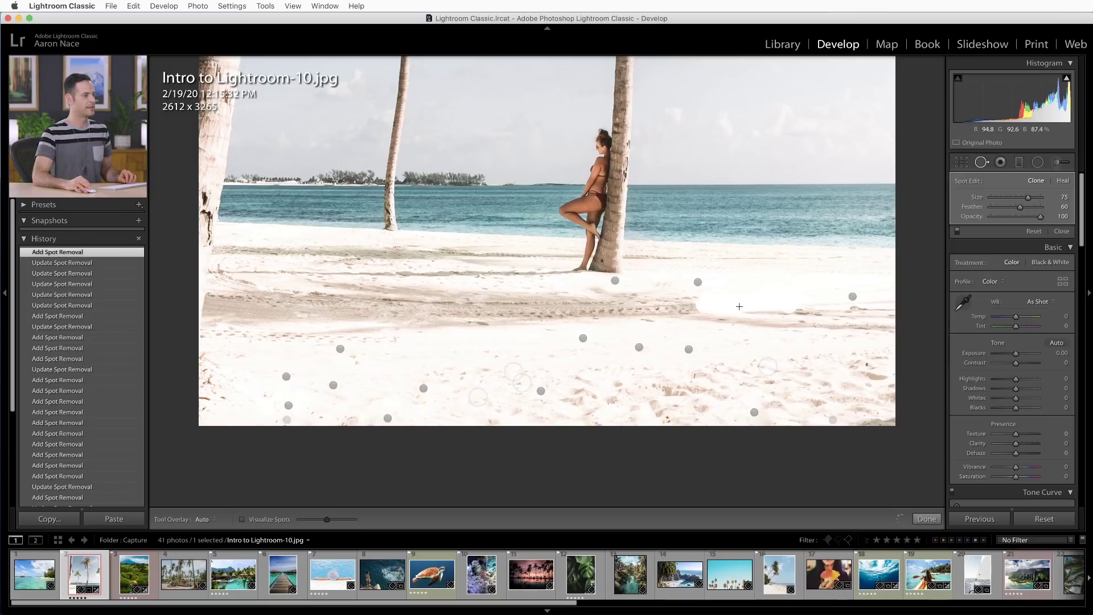
pyautogui.moveTo(787, 312); pyautogui.dragTo(759, 266)
pyautogui.press('Escape')
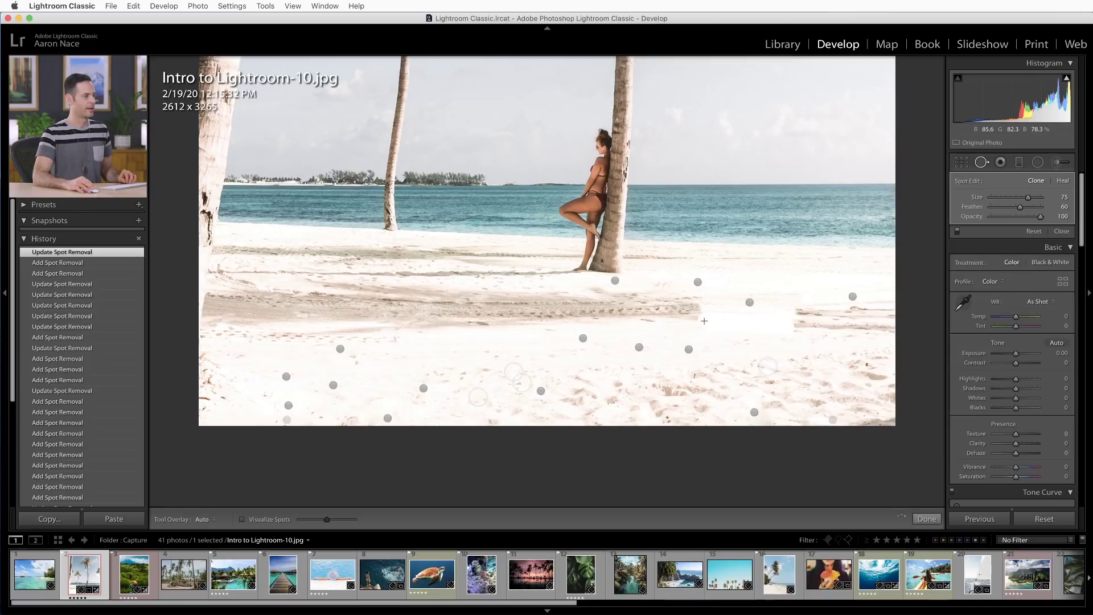
# Clone out the leftover track shadows on the right side of the beach, moving the last sample source to clean sand above
pyautogui.click(735, 321)
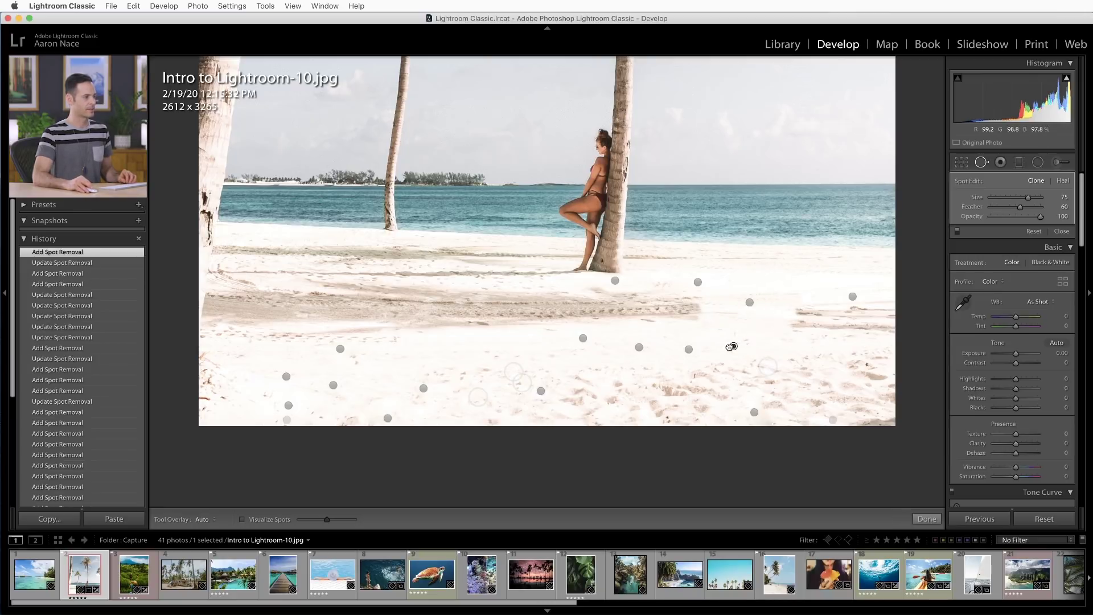
pyautogui.moveTo(673, 338); pyautogui.dragTo(674, 338)
pyautogui.moveTo(797, 327); pyautogui.dragTo(795, 327)
pyautogui.click(848, 325)
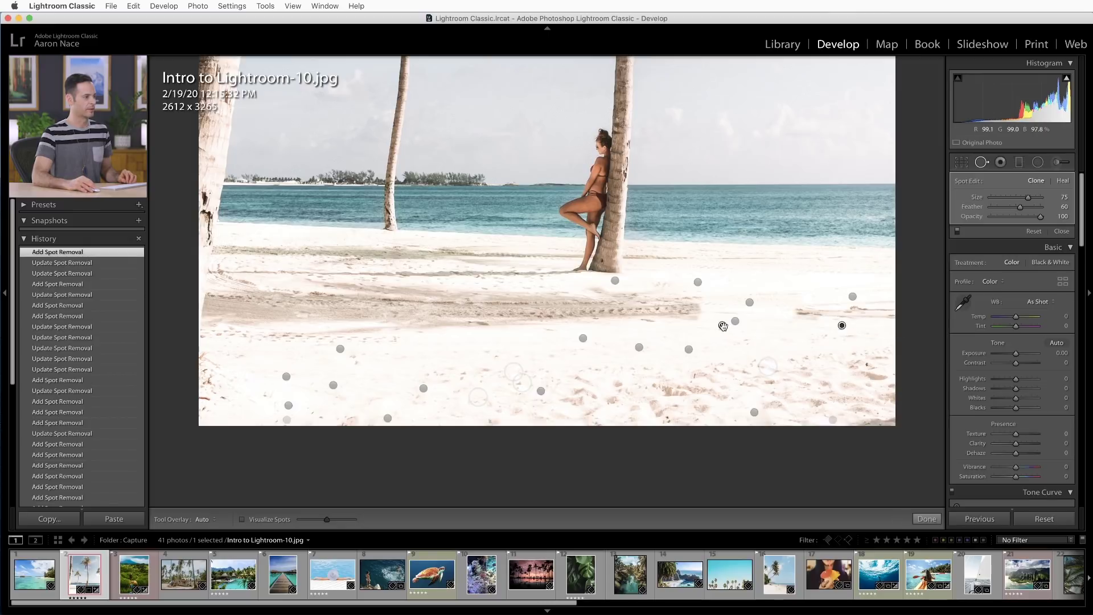
pyautogui.moveTo(804, 311); pyautogui.dragTo(801, 314)
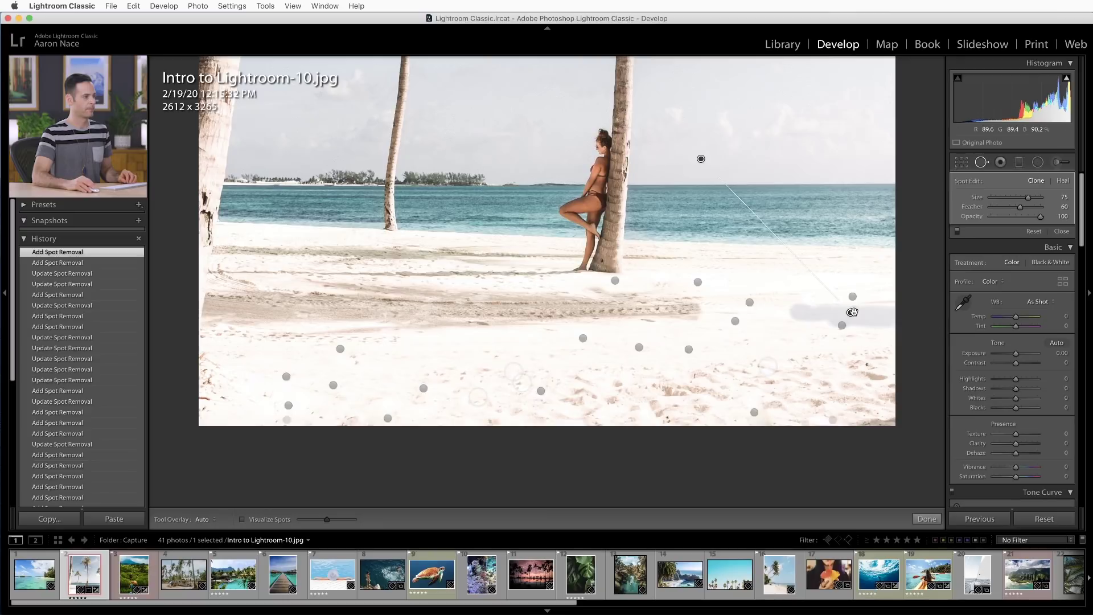
pyautogui.moveTo(702, 160); pyautogui.dragTo(766, 276)
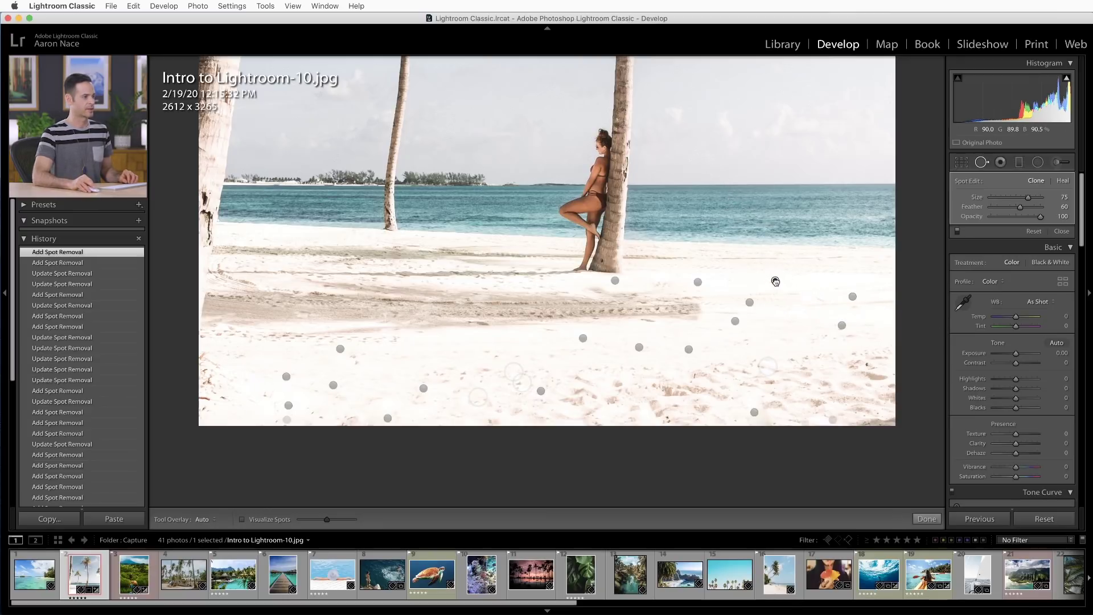
pyautogui.moveTo(766, 283); pyautogui.dragTo(766, 283)
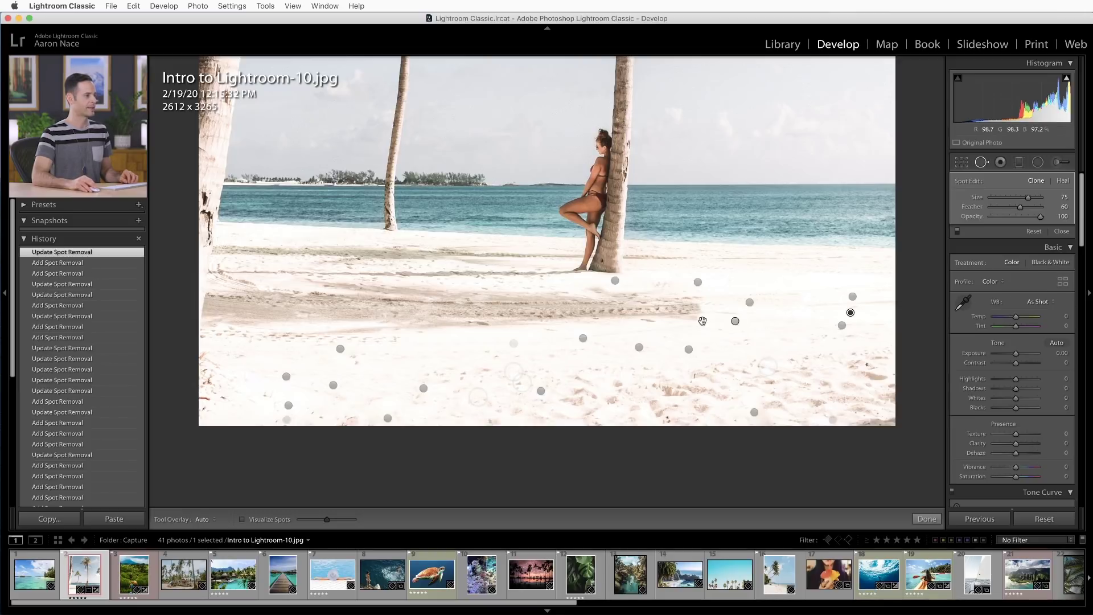
# Clone over the tire tracks just below the woman's palm, sampling clean sand from the left-center foreground
pyautogui.moveTo(693, 312)
pyautogui.mouseDown()
pyautogui.moveTo(632, 299)
pyautogui.moveTo(665, 300)
pyautogui.moveTo(669, 310)
pyautogui.moveTo(641, 315)
pyautogui.mouseUp()
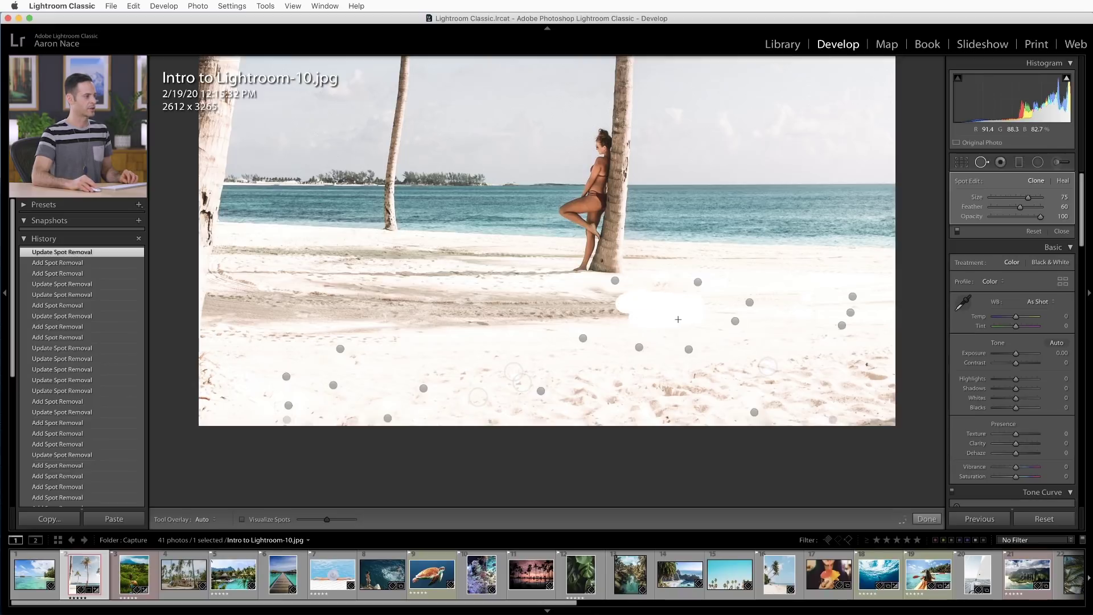
pyautogui.moveTo(595, 293); pyautogui.dragTo(596, 293)
pyautogui.moveTo(491, 345); pyautogui.dragTo(478, 357)
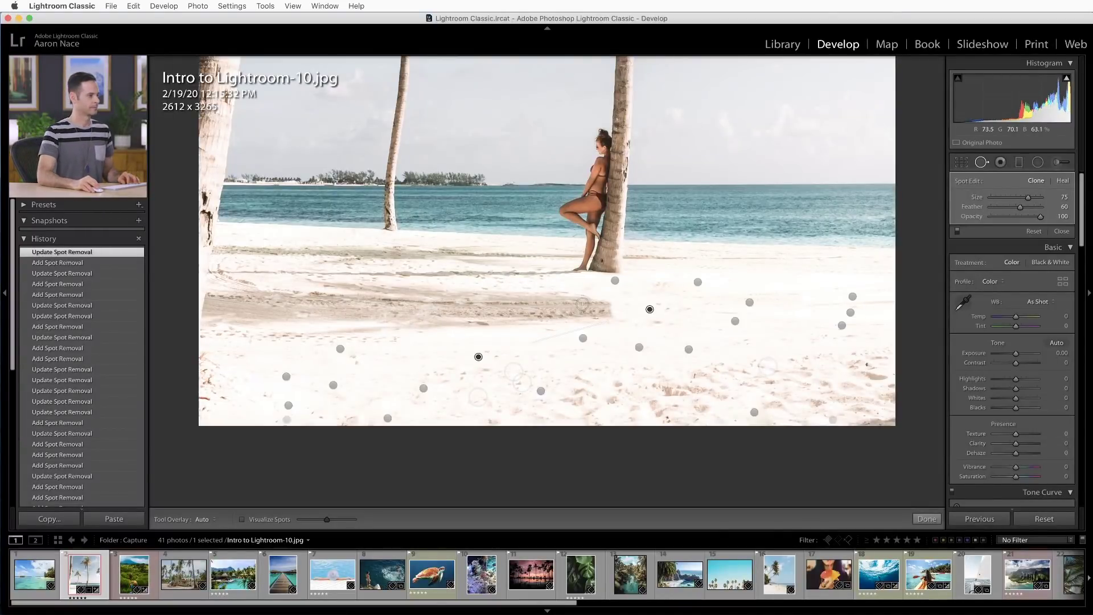
# Clone clean sand over the remaining tire tracks and shaded ridge across the left half of the beach
pyautogui.moveTo(581, 304); pyautogui.dragTo(527, 302)
pyautogui.moveTo(396, 319); pyautogui.dragTo(503, 307)
pyautogui.moveTo(351, 368)
pyautogui.mouseDown()
pyautogui.moveTo(357, 327)
pyautogui.moveTo(296, 305)
pyautogui.moveTo(238, 302)
pyautogui.mouseUp()
pyautogui.click(294, 319)
pyautogui.click(309, 337)
pyautogui.click(354, 289)
pyautogui.press('super+z')
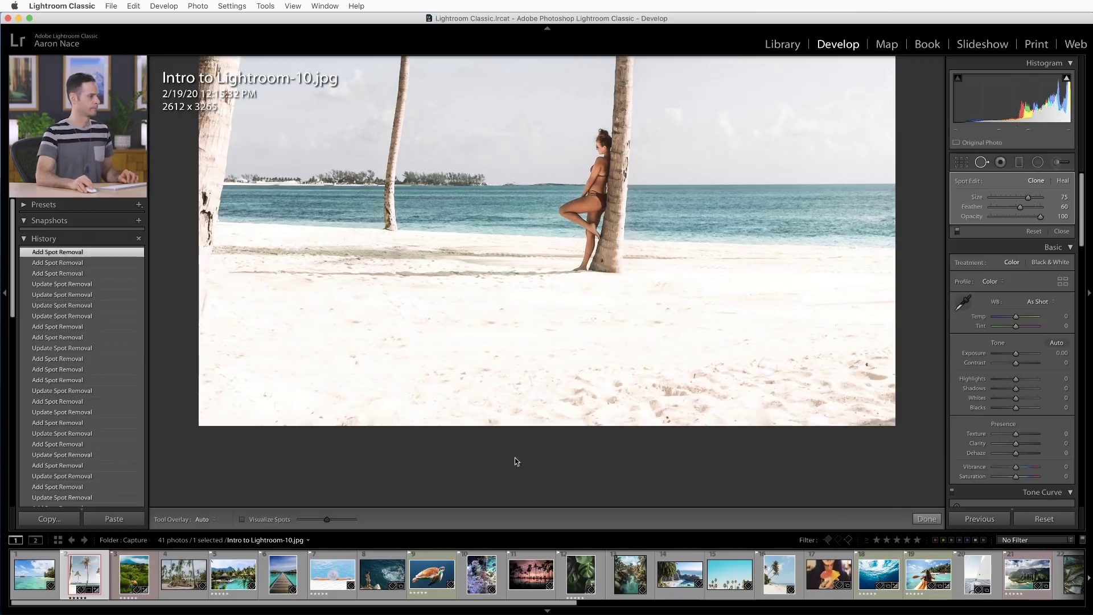
# Clone over the footprints in the lower-right foreground and touch up the leftover marks in the left-center sand
pyautogui.click(754, 411)
pyautogui.click(872, 377)
pyautogui.click(696, 390)
pyautogui.click(579, 395)
pyautogui.click(663, 415)
pyautogui.click(652, 402)
pyautogui.click(767, 385)
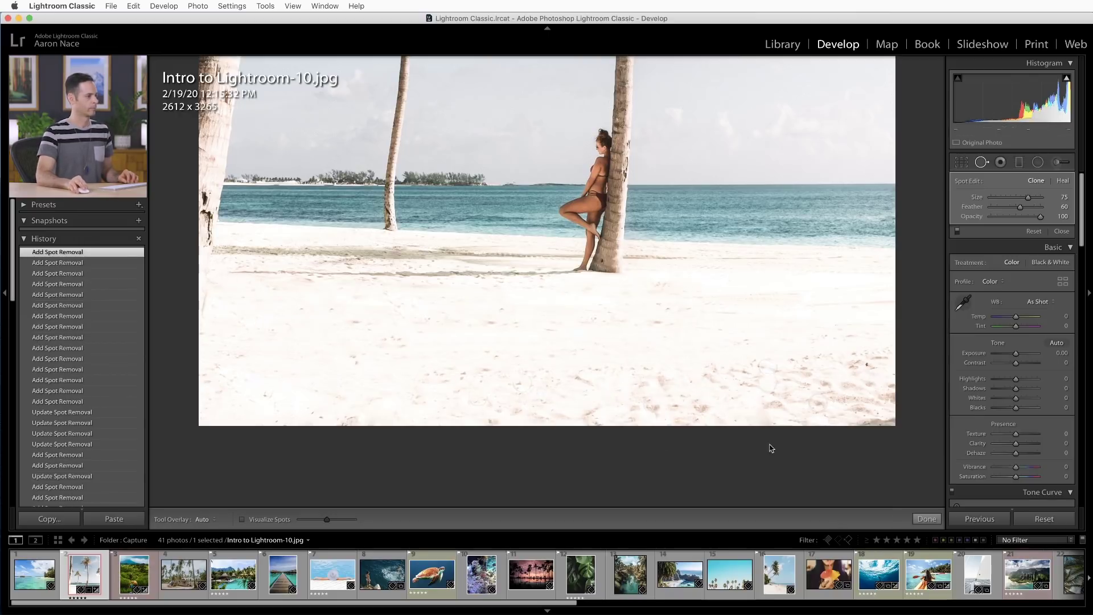
pyautogui.click(357, 327)
pyautogui.moveTo(708, 328)
pyautogui.mouseDown()
pyautogui.moveTo(871, 418)
pyautogui.moveTo(828, 419)
pyautogui.mouseUp()
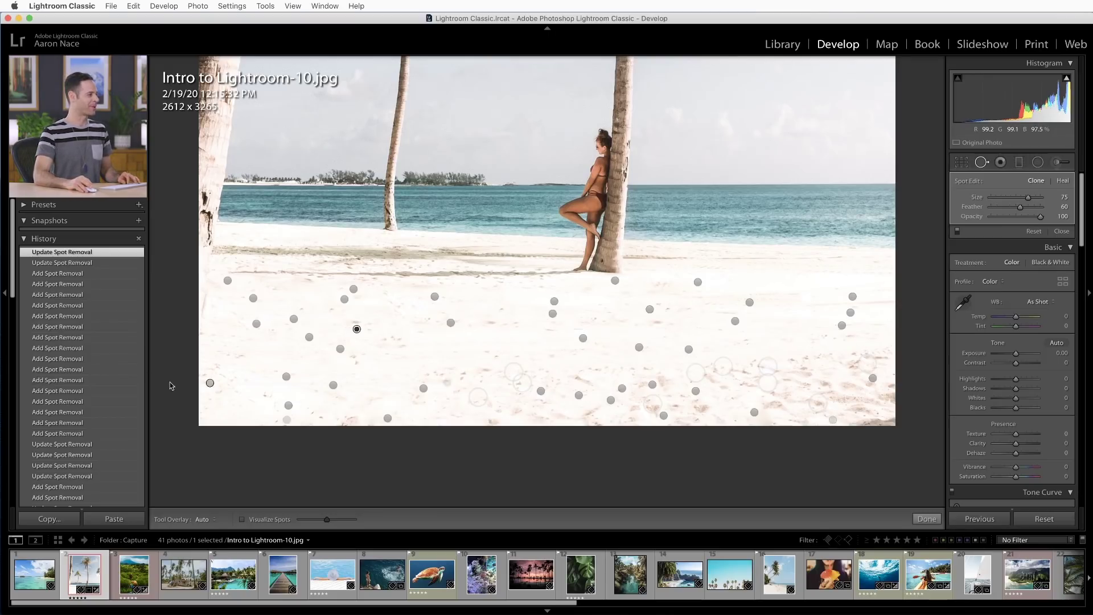
# Review several earlier Spot Removal states in the photo's edit history, returning to the most recent state
pyautogui.scroll(-10, 79, 302)
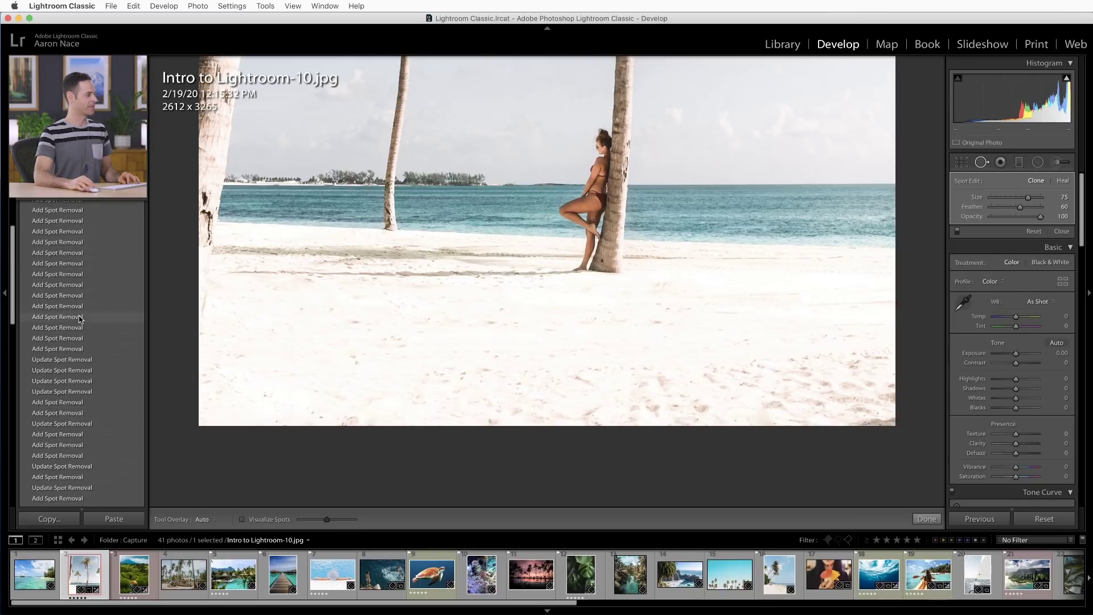
pyautogui.click(79, 316)
pyautogui.click(80, 369)
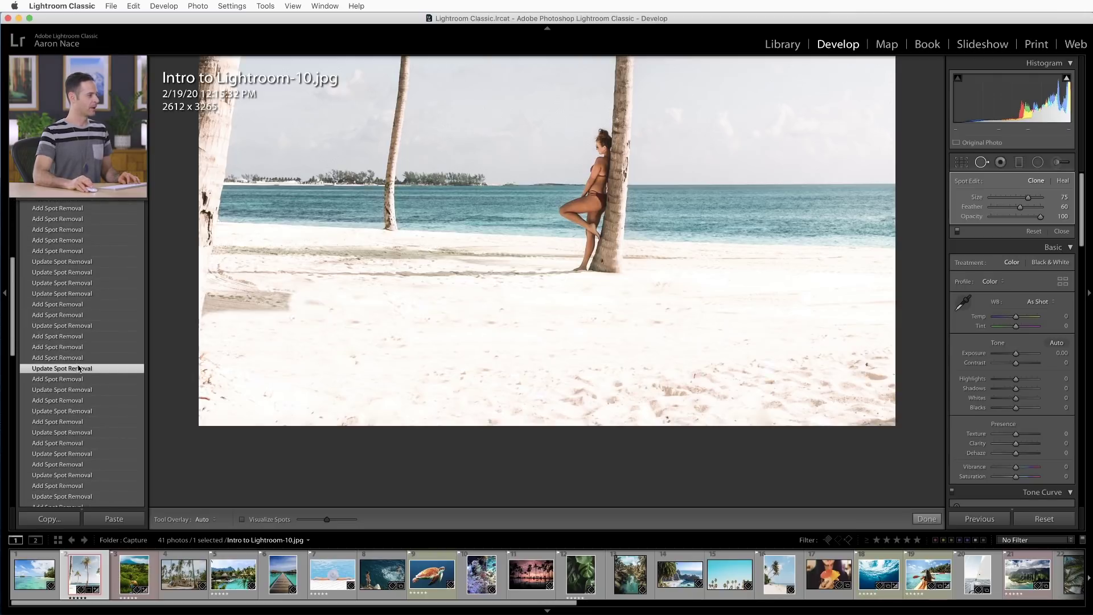
pyautogui.scroll(-5, 80, 365)
pyautogui.click(79, 371)
pyautogui.scroll(-5, 80, 370)
pyautogui.click(83, 391)
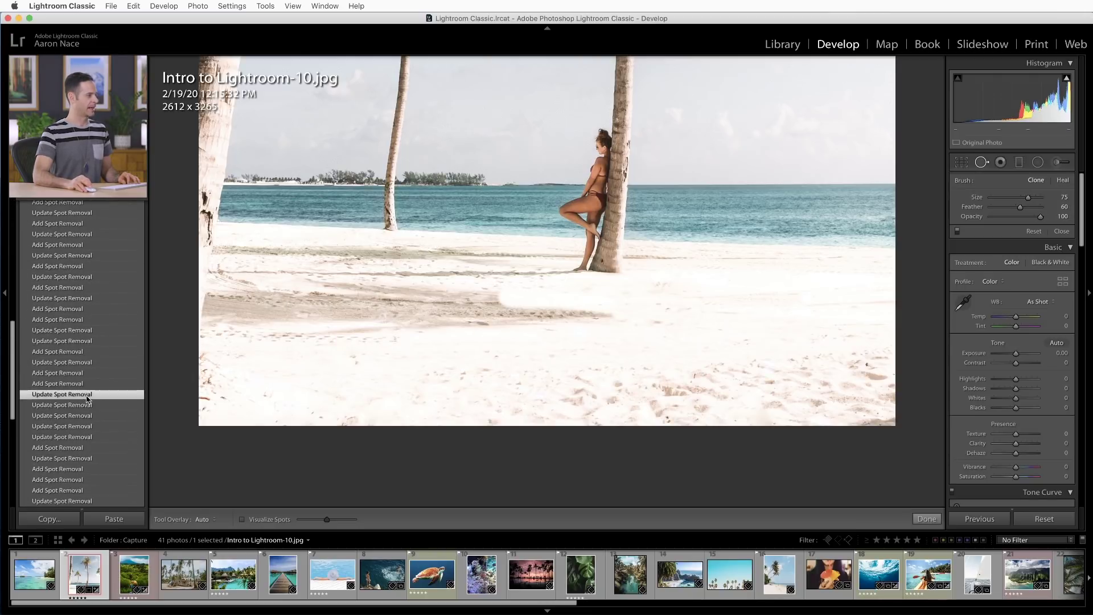
pyautogui.scroll(-3, 86, 434)
pyautogui.click(88, 411)
pyautogui.scroll(5, 94, 398)
pyautogui.scroll(6, 94, 374)
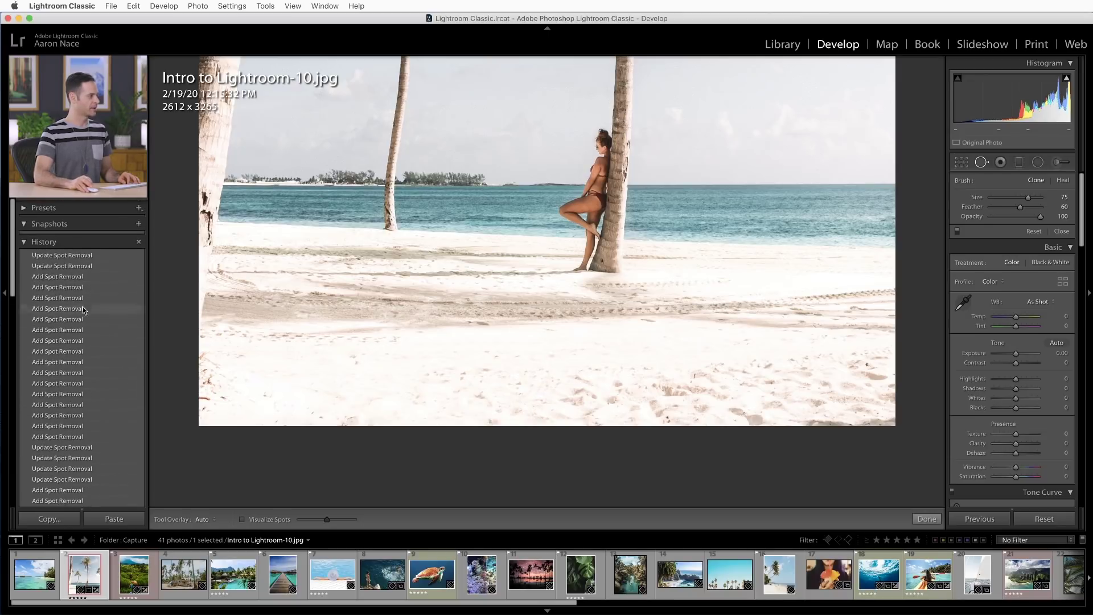
pyautogui.click(89, 252)
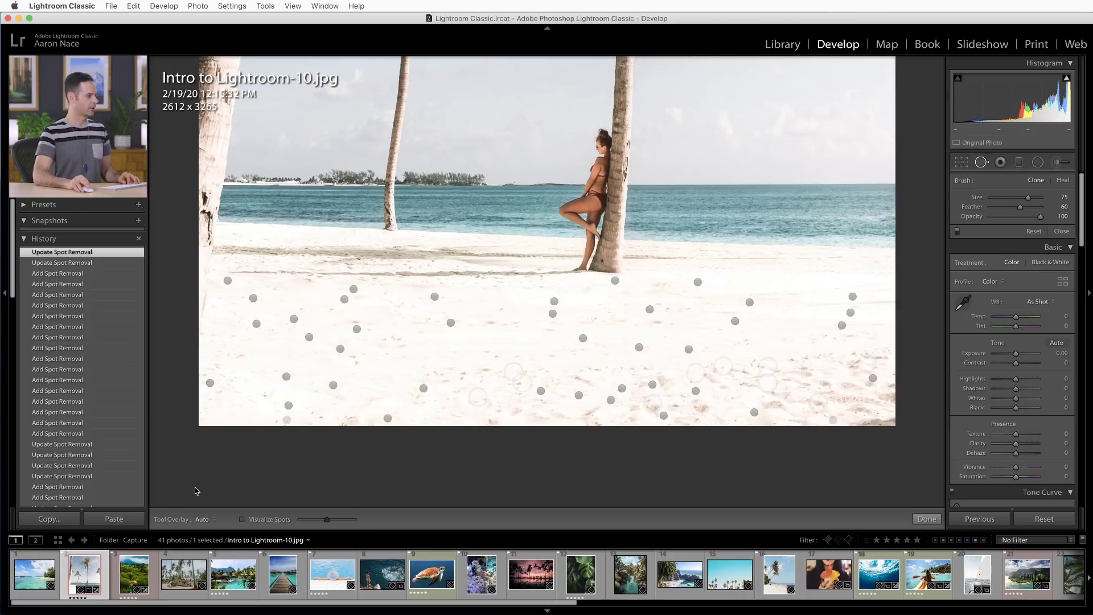
# Finish spot removal and compare the whole photo before and after side by side, returning to the single-photo view
pyautogui.click(981, 163)
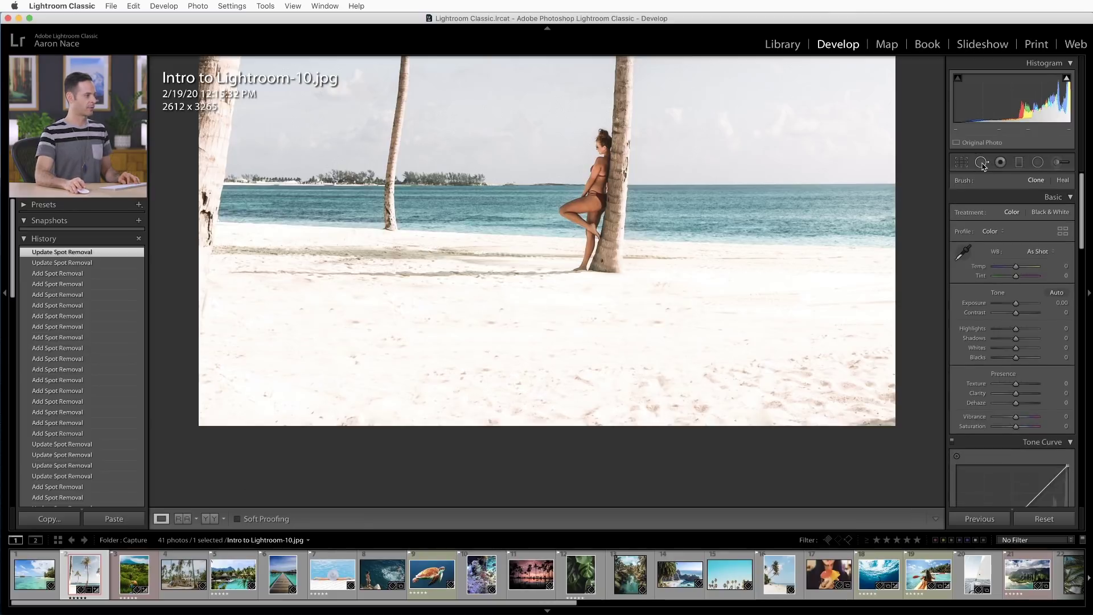
pyautogui.click(210, 519)
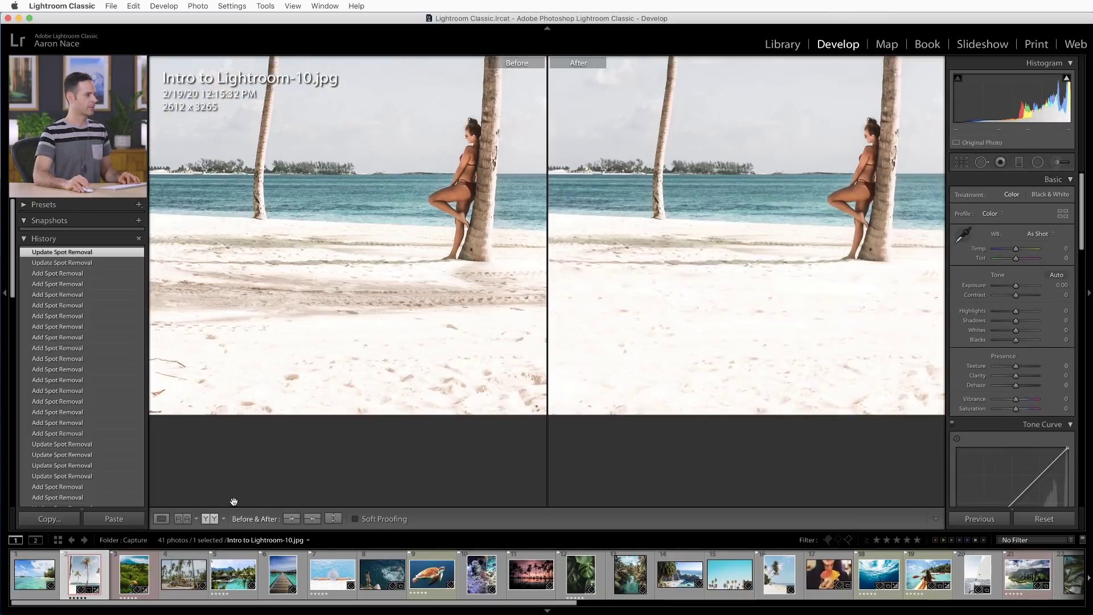
pyautogui.click(512, 375)
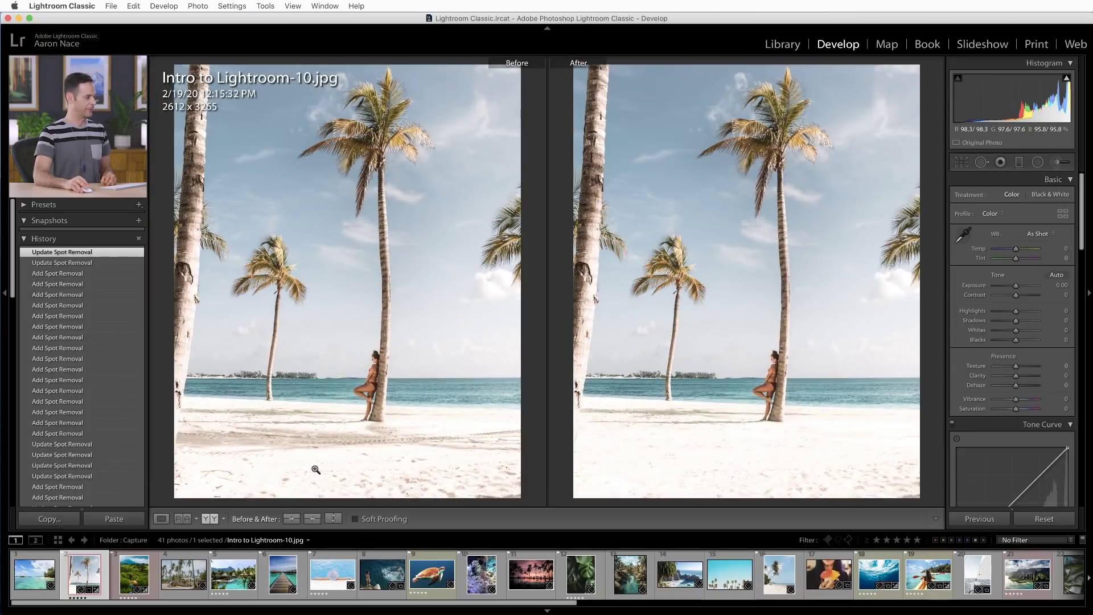
pyautogui.click(161, 519)
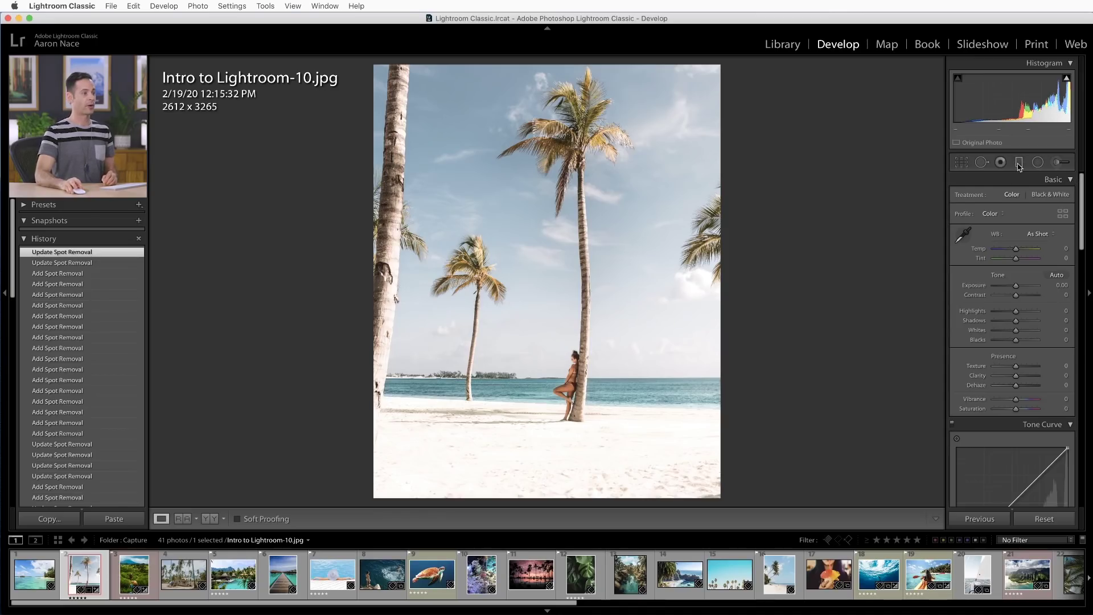
# Add a diagonal graduated filter from the upper-right sky toward the center and set its exposure to -4.00
pyautogui.click(1019, 163)
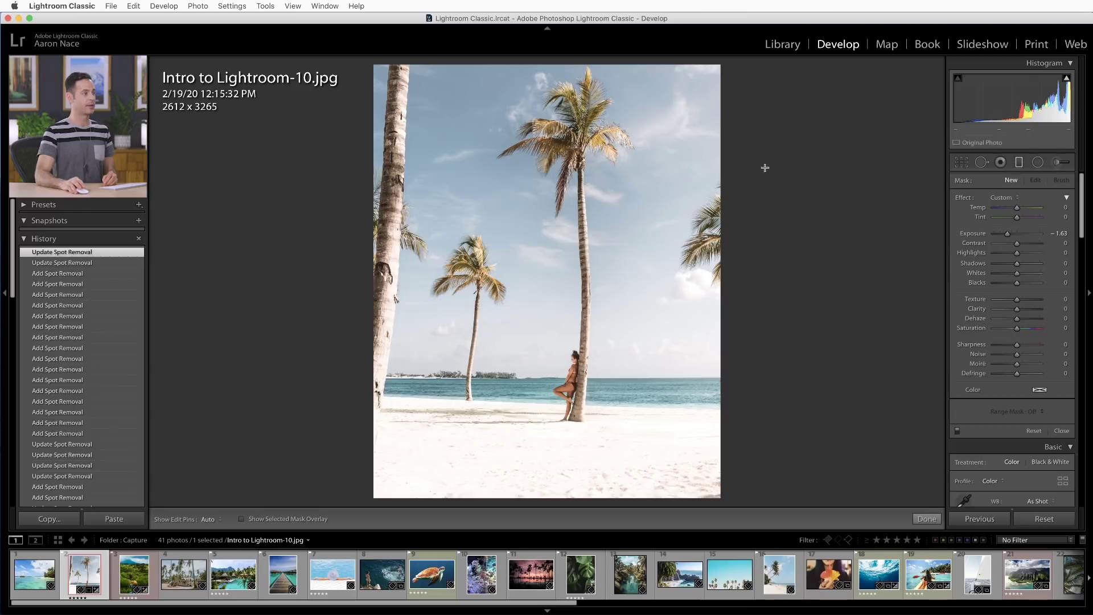
pyautogui.moveTo(738, 139); pyautogui.dragTo(575, 225)
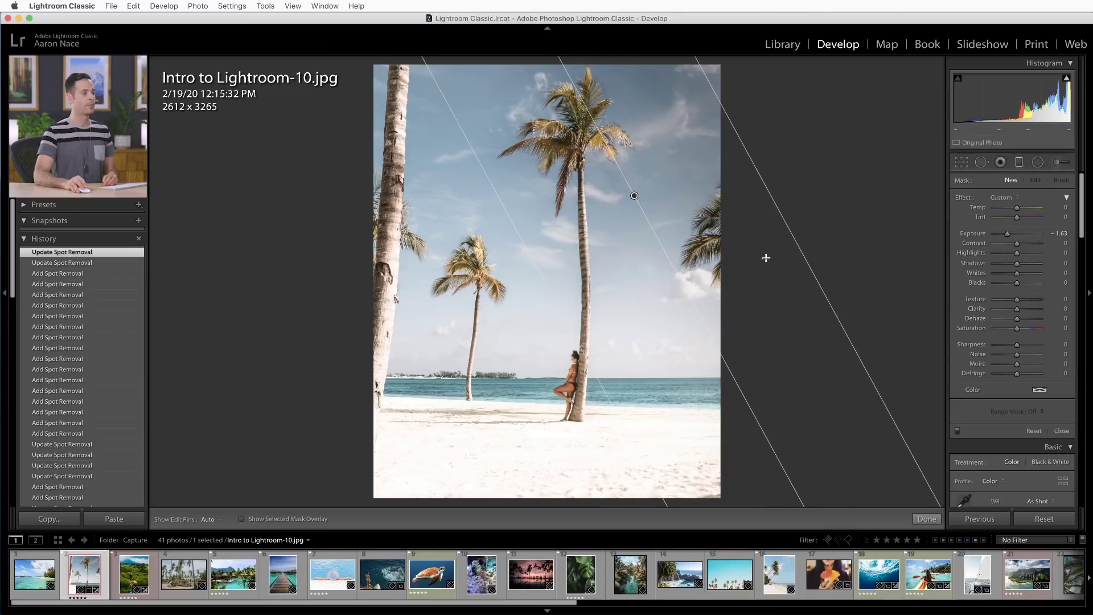
pyautogui.moveTo(1008, 235); pyautogui.dragTo(994, 236)
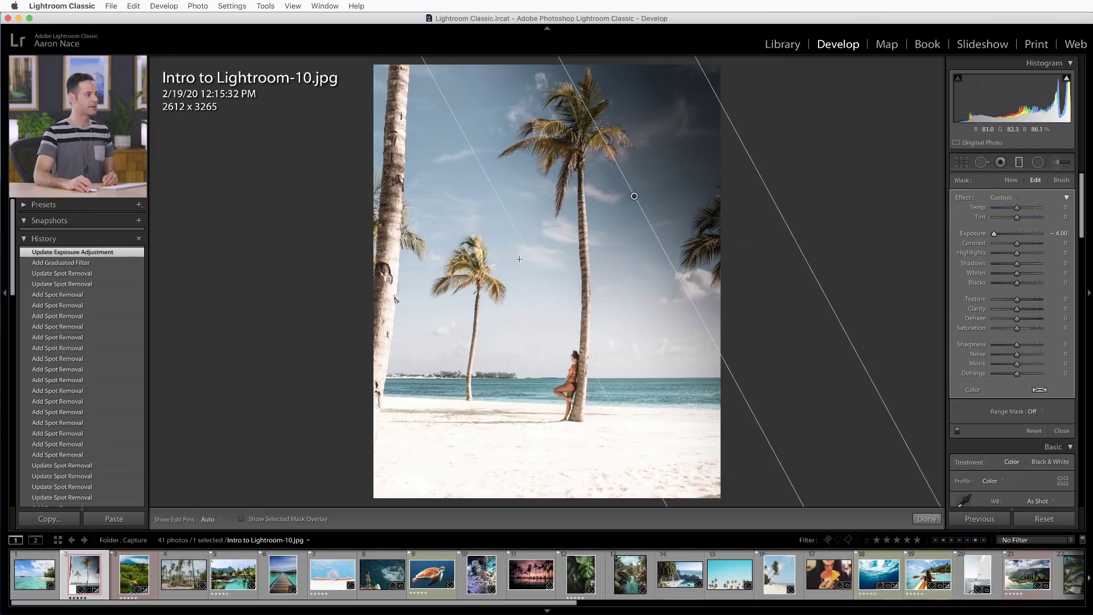
# Widen the graduated filter, rotate it to darken from the beach upward, and try different transition widths
pyautogui.moveTo(529, 252); pyautogui.dragTo(416, 251)
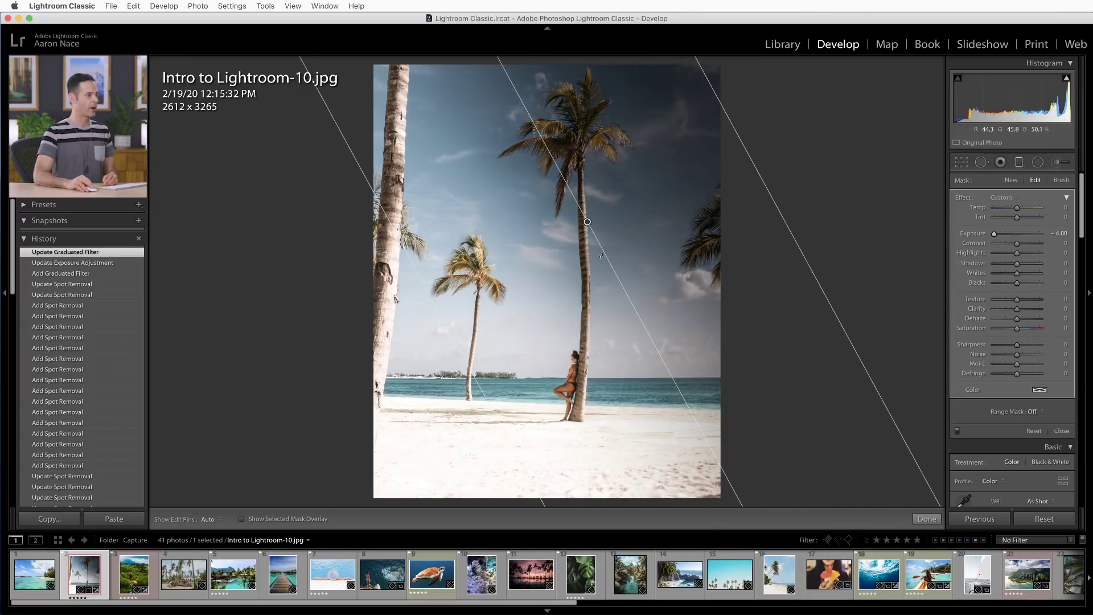
pyautogui.moveTo(608, 255); pyautogui.dragTo(572, 317)
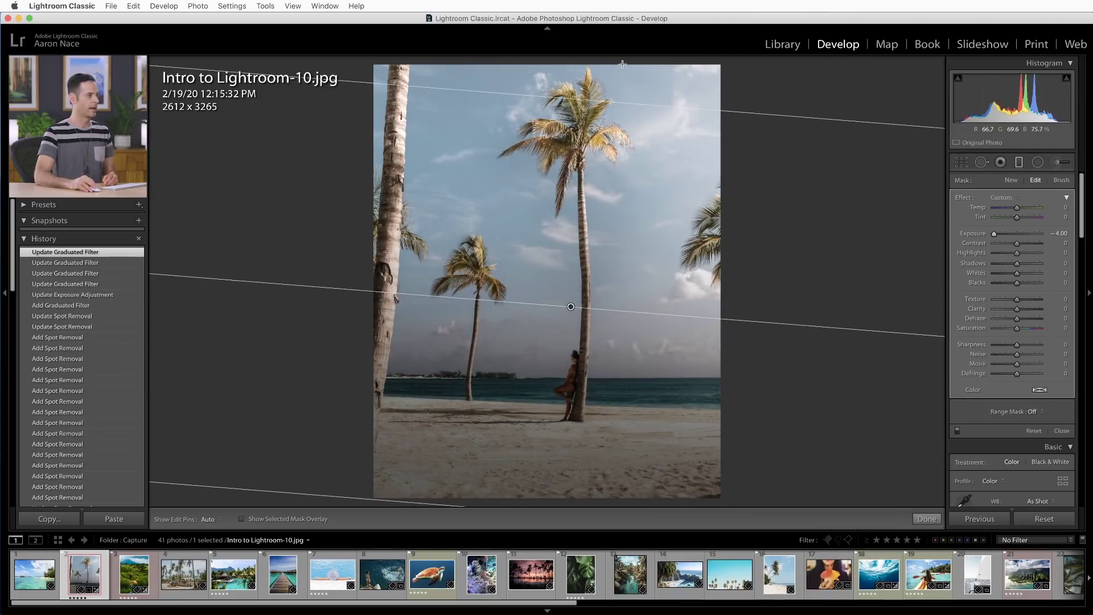
pyautogui.moveTo(616, 100); pyautogui.dragTo(602, 342)
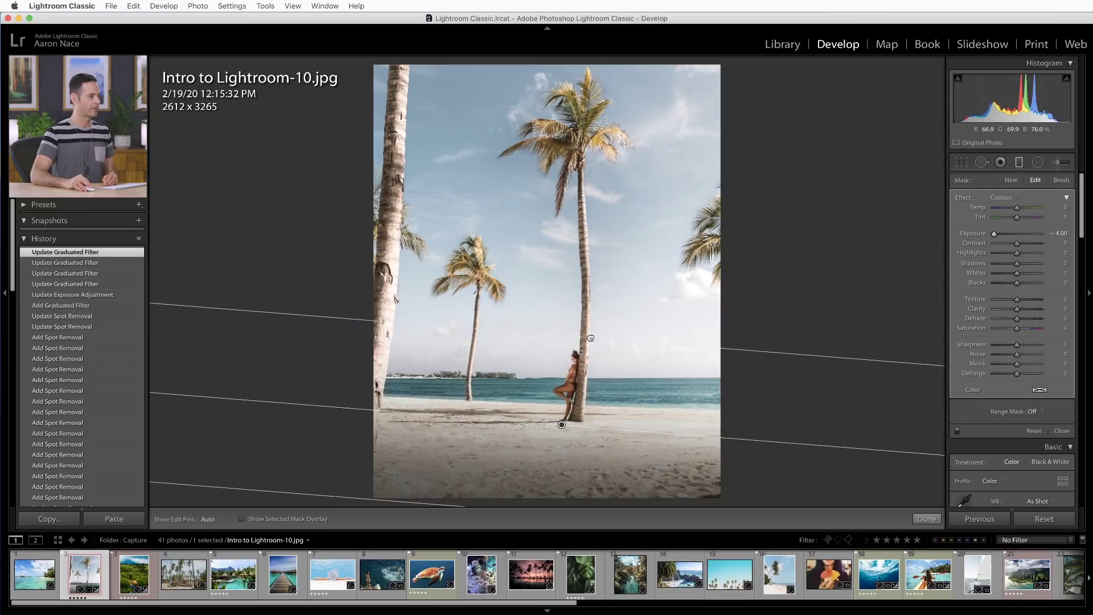
pyautogui.moveTo(575, 364); pyautogui.dragTo(603, 112)
# Rotate and reposition the graduated filter so it darkens the sky from above along a horizontal line
pyautogui.moveTo(739, 147); pyautogui.dragTo(534, 132)
pyautogui.moveTo(587, 218); pyautogui.dragTo(575, 350)
pyautogui.moveTo(598, 194); pyautogui.dragTo(556, 279)
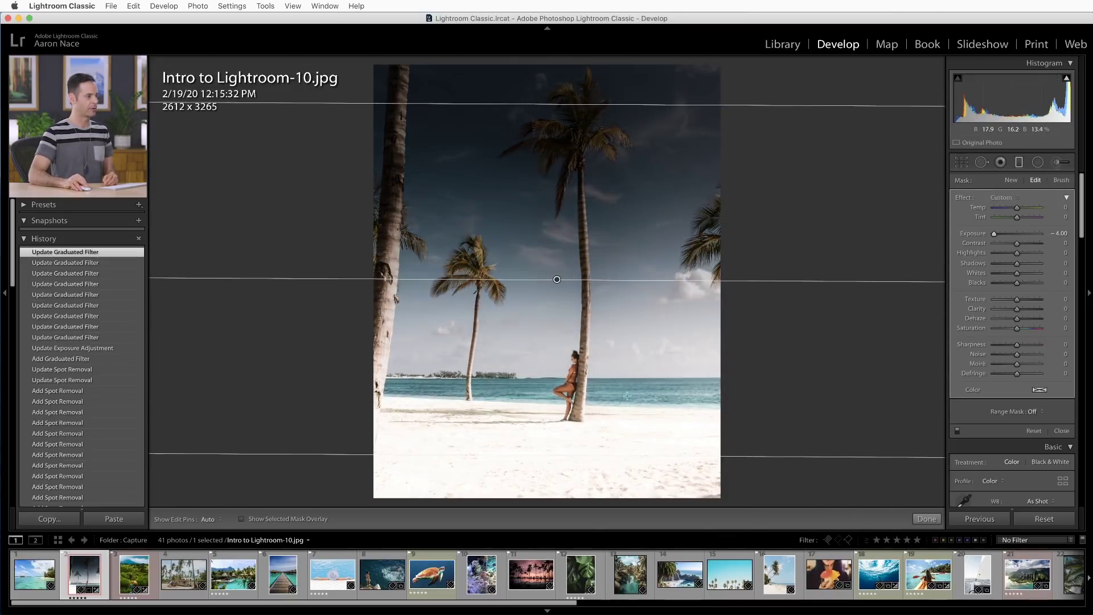
# Narrow the graduated filter's transition to a band in the upper sky and delete the filter
pyautogui.moveTo(690, 454); pyautogui.dragTo(686, 222)
pyautogui.moveTo(561, 164); pyautogui.dragTo(562, 171)
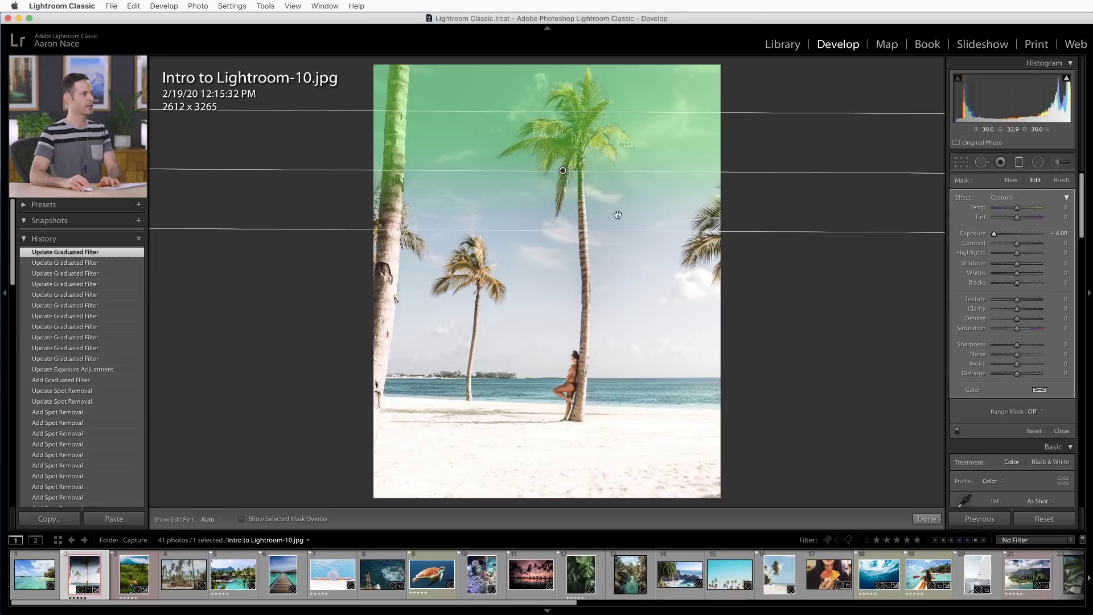
pyautogui.press('Delete')
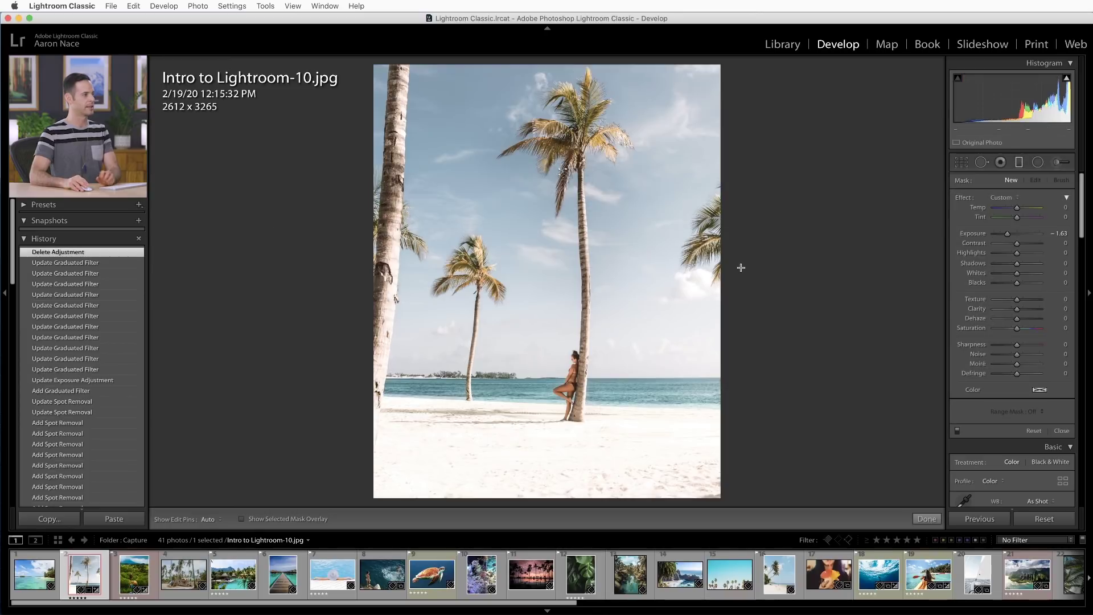
# Draw a radial filter over the sky around the tall palm, invert its mask, and set its exposure to -2.21
pyautogui.click(1037, 163)
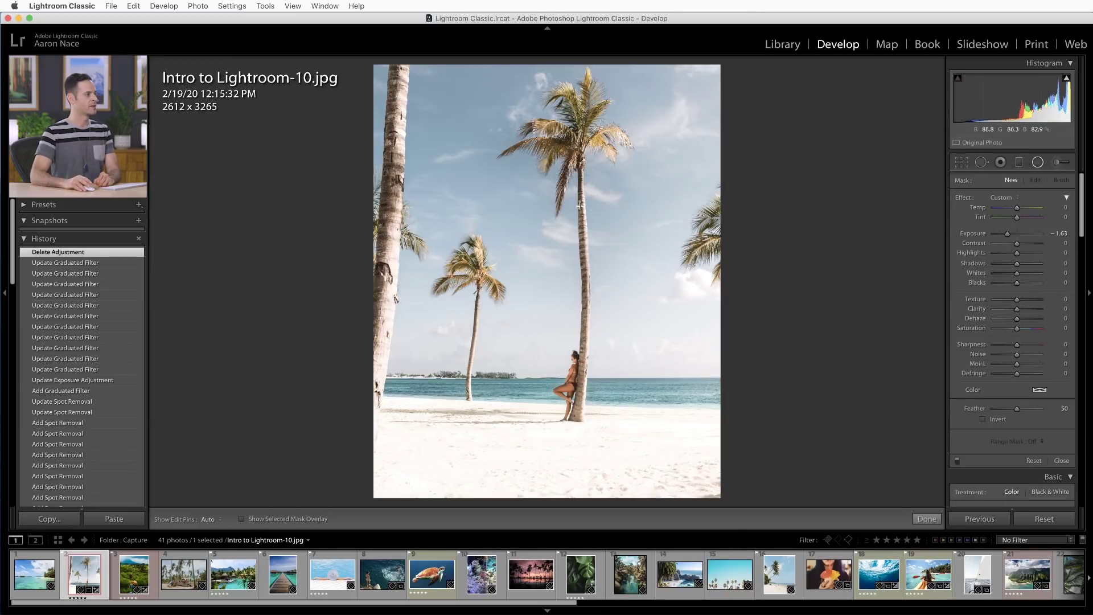
pyautogui.moveTo(563, 207); pyautogui.dragTo(685, 307)
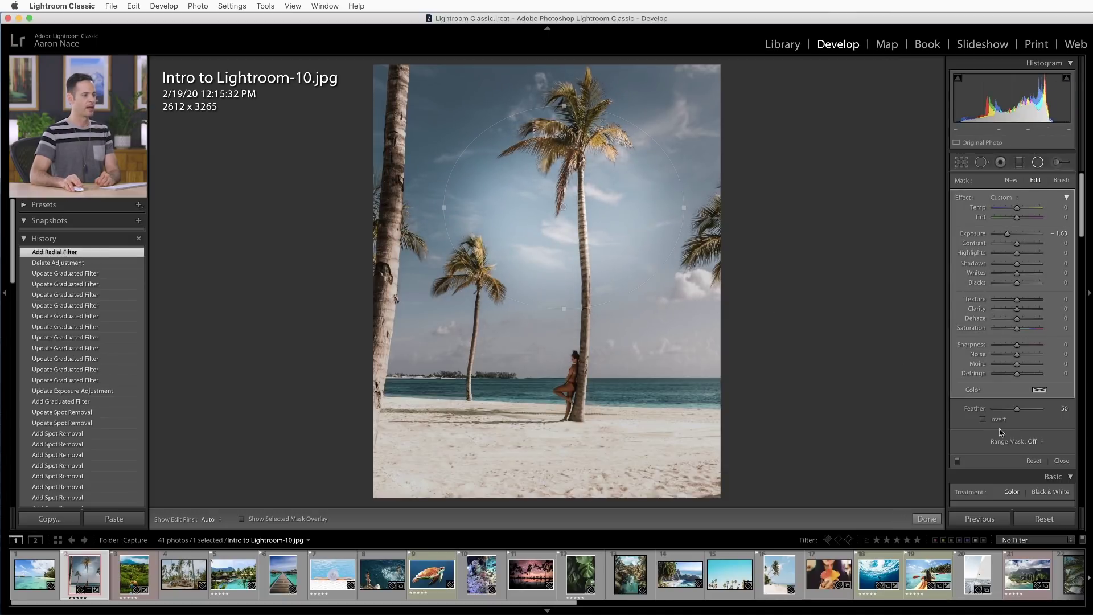
pyautogui.click(984, 420)
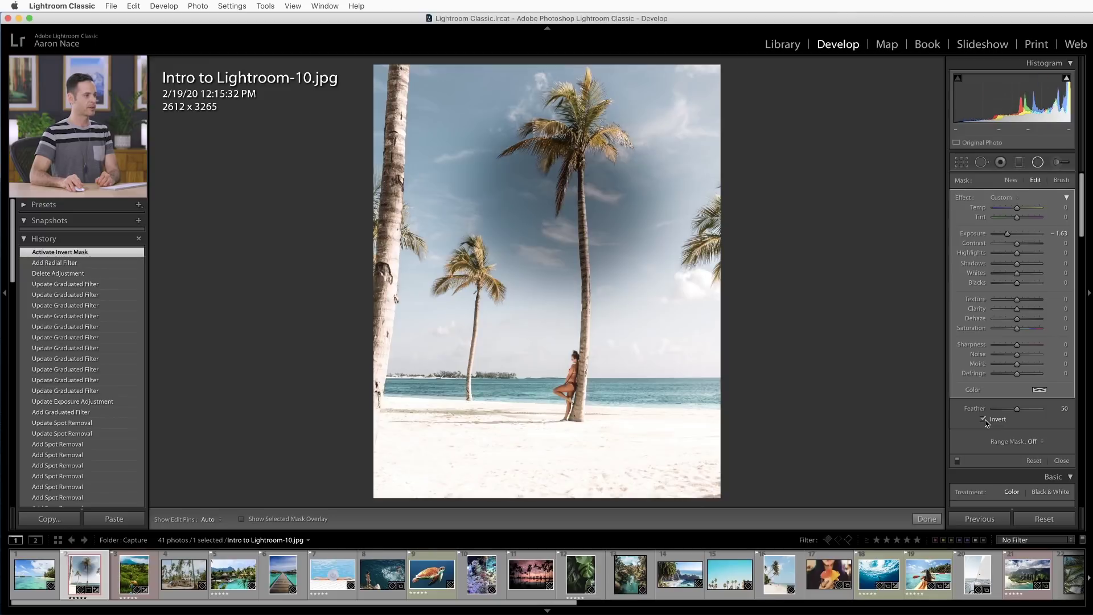
pyautogui.moveTo(1006, 235); pyautogui.dragTo(1004, 235)
# Reshape the radial filter into a wider ellipse and reposition it over the sky between the palms
pyautogui.moveTo(566, 208); pyautogui.dragTo(551, 241)
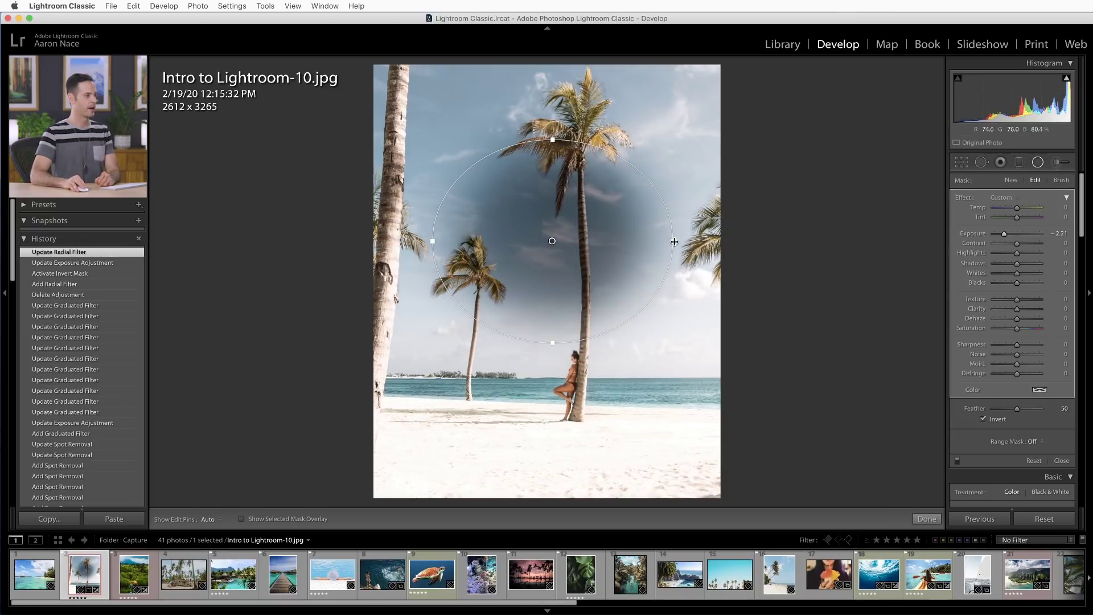
pyautogui.moveTo(674, 241); pyautogui.dragTo(699, 241)
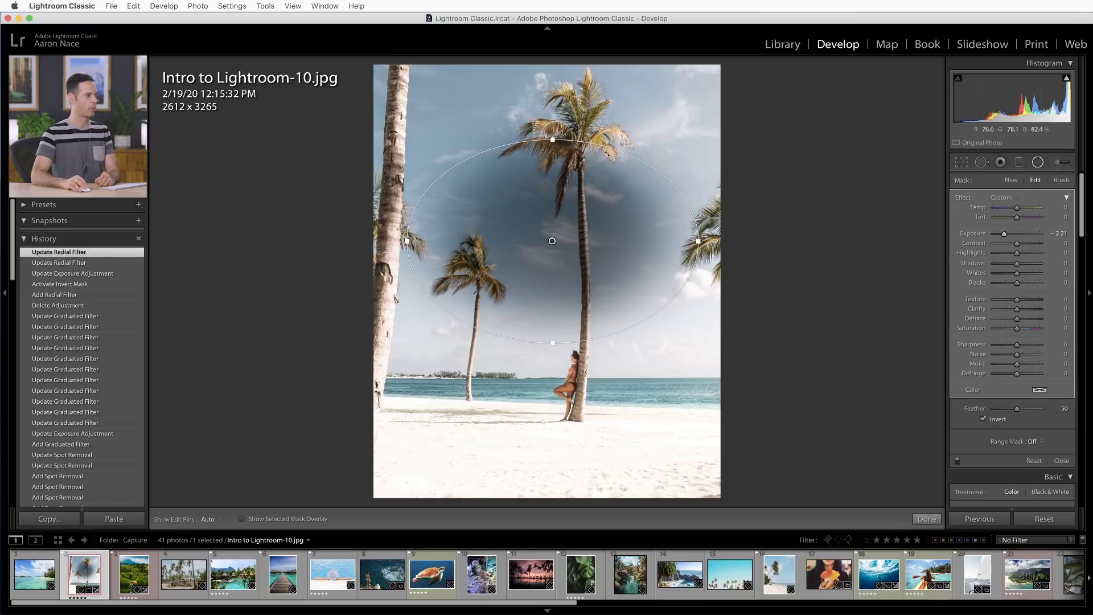
pyautogui.moveTo(552, 139)
pyautogui.mouseDown()
pyautogui.moveTo(553, 79)
pyautogui.moveTo(553, 143)
pyautogui.mouseUp()
pyautogui.moveTo(638, 160); pyautogui.dragTo(609, 188)
pyautogui.moveTo(568, 233)
pyautogui.mouseDown()
pyautogui.moveTo(556, 237)
pyautogui.moveTo(563, 222)
pyautogui.mouseUp()
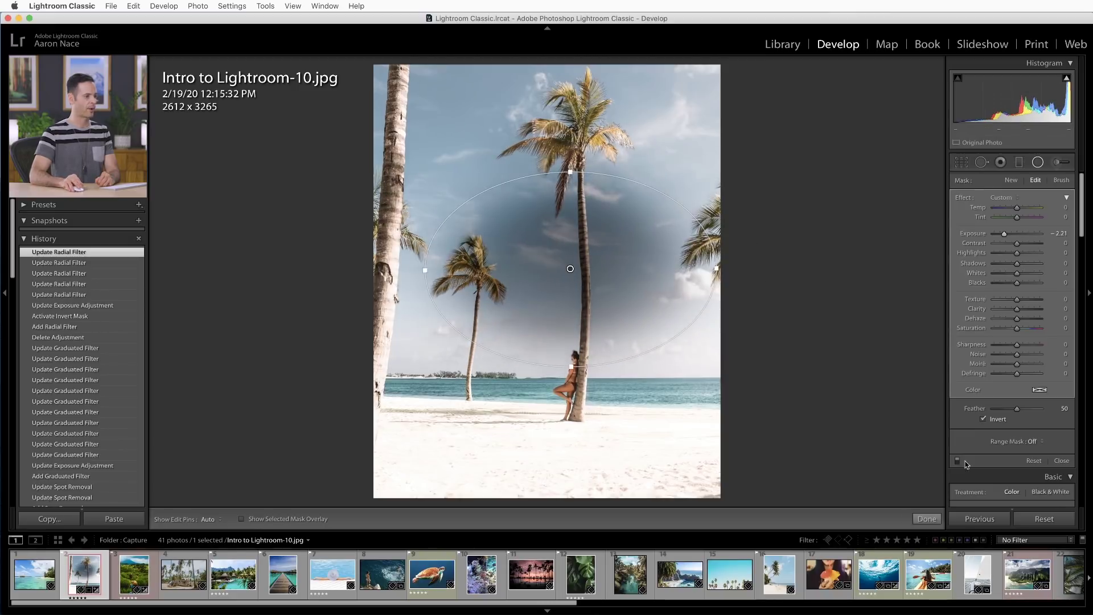
# Switch the radial mask's inversion off and on, try feather 0, set feather to 100, and reposition the ellipse
pyautogui.click(984, 420)
pyautogui.click(986, 420)
pyautogui.moveTo(1017, 409); pyautogui.dragTo(970, 410)
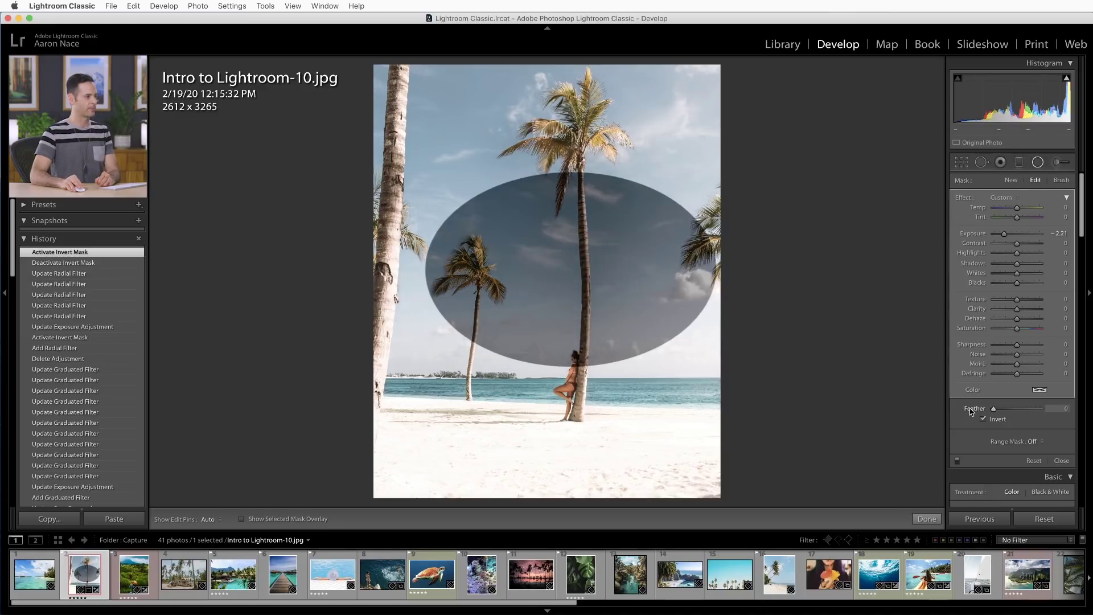
pyautogui.moveTo(969, 407); pyautogui.dragTo(1054, 407)
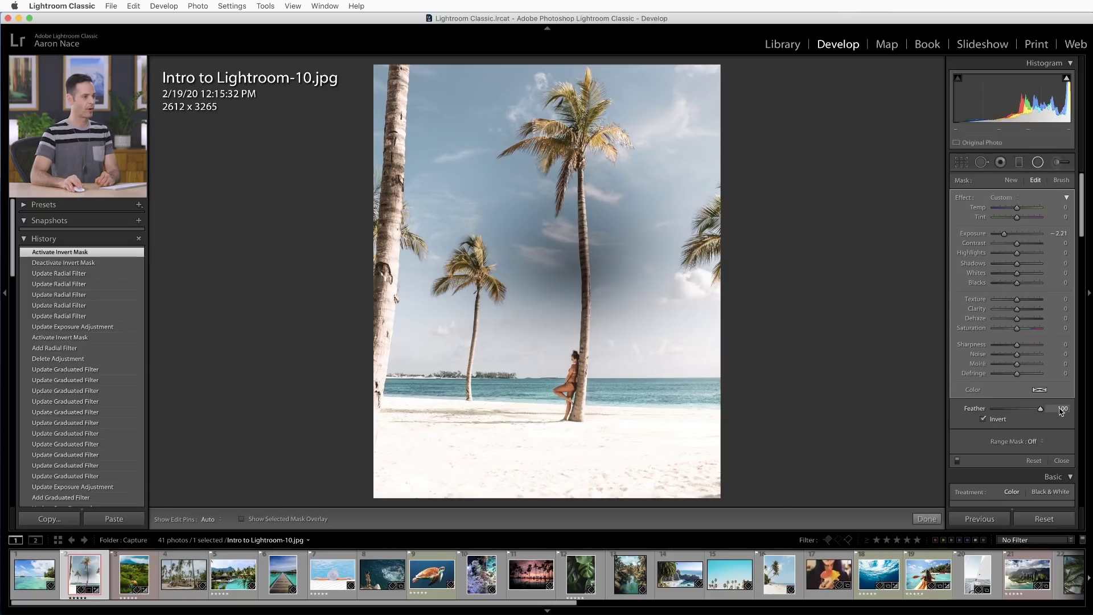
pyautogui.click(637, 259)
pyautogui.moveTo(565, 264); pyautogui.dragTo(638, 239)
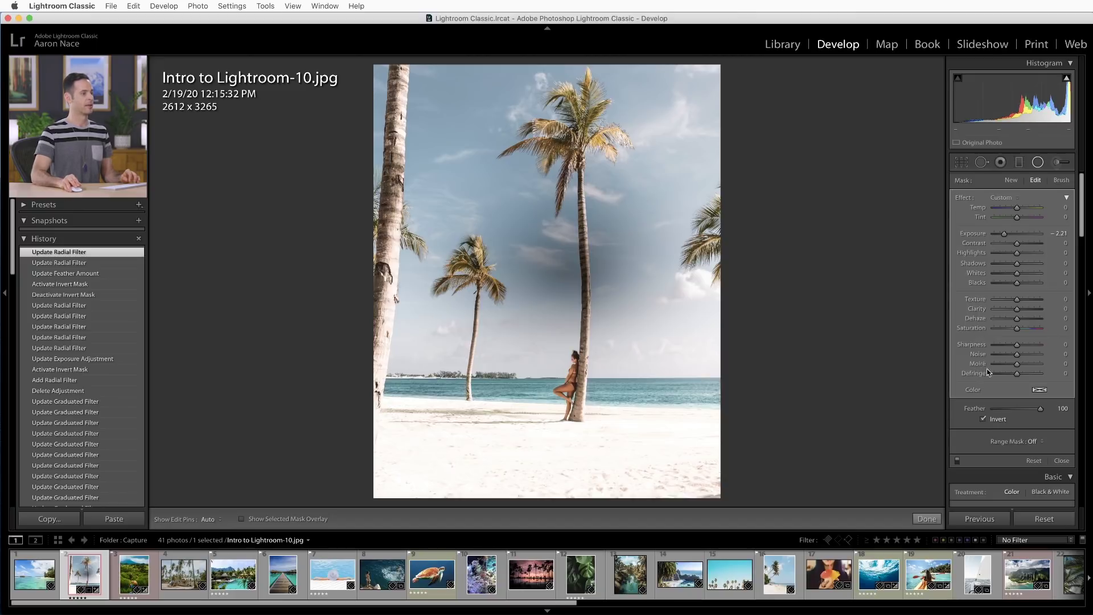
# Tint the radial filter green with hue 126 and saturation 100, shift it slightly, and delete it
pyautogui.click(1039, 390)
pyautogui.click(897, 402)
pyautogui.moveTo(896, 393); pyautogui.dragTo(891, 388)
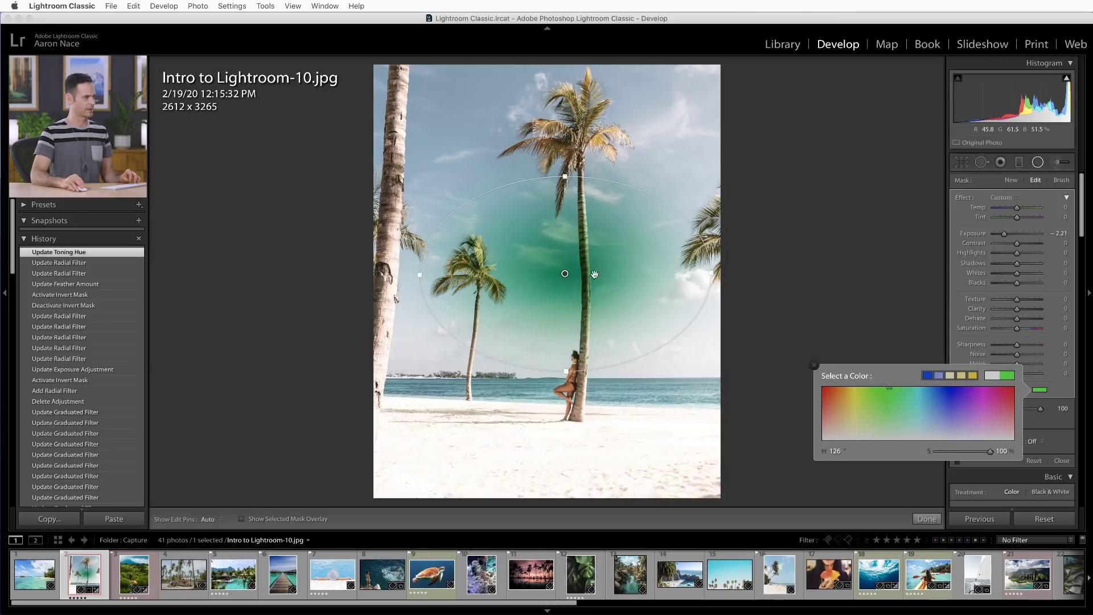
pyautogui.click(1051, 395)
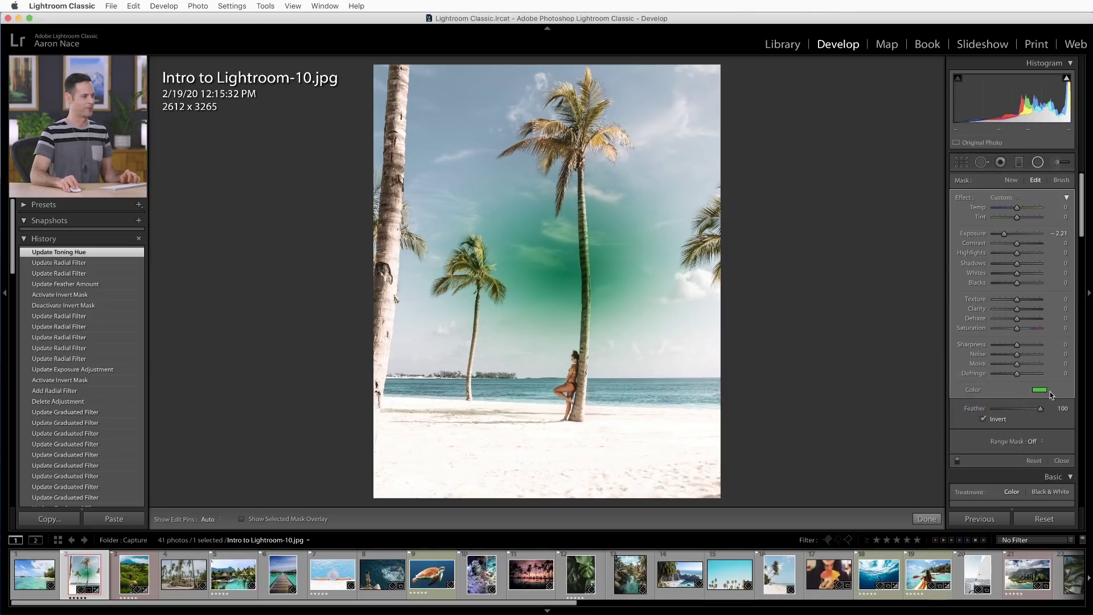
pyautogui.moveTo(561, 278); pyautogui.dragTo(576, 279)
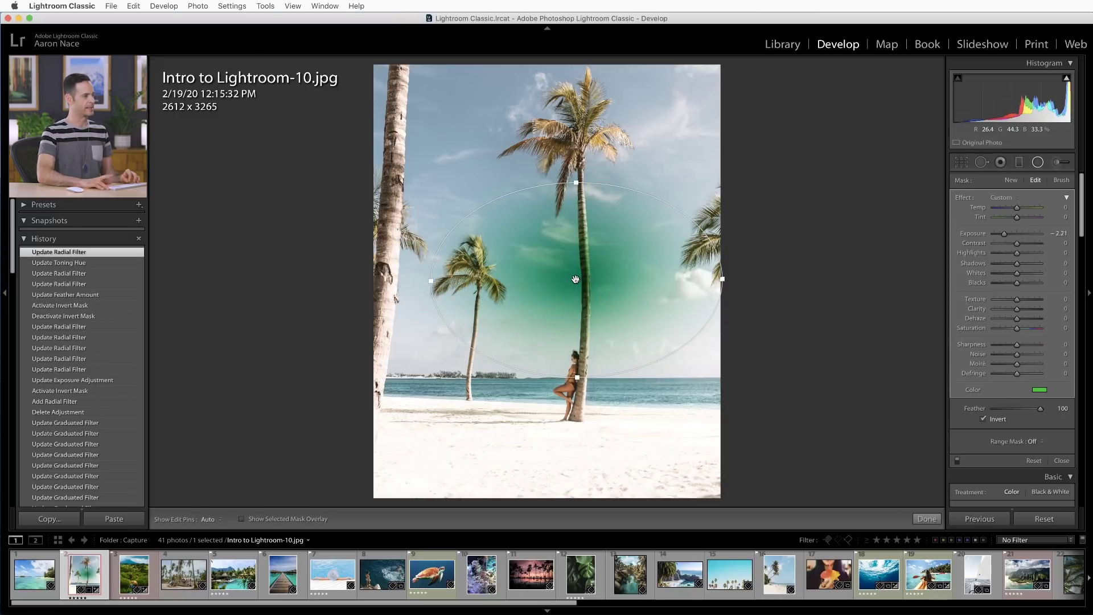
pyautogui.press('Delete')
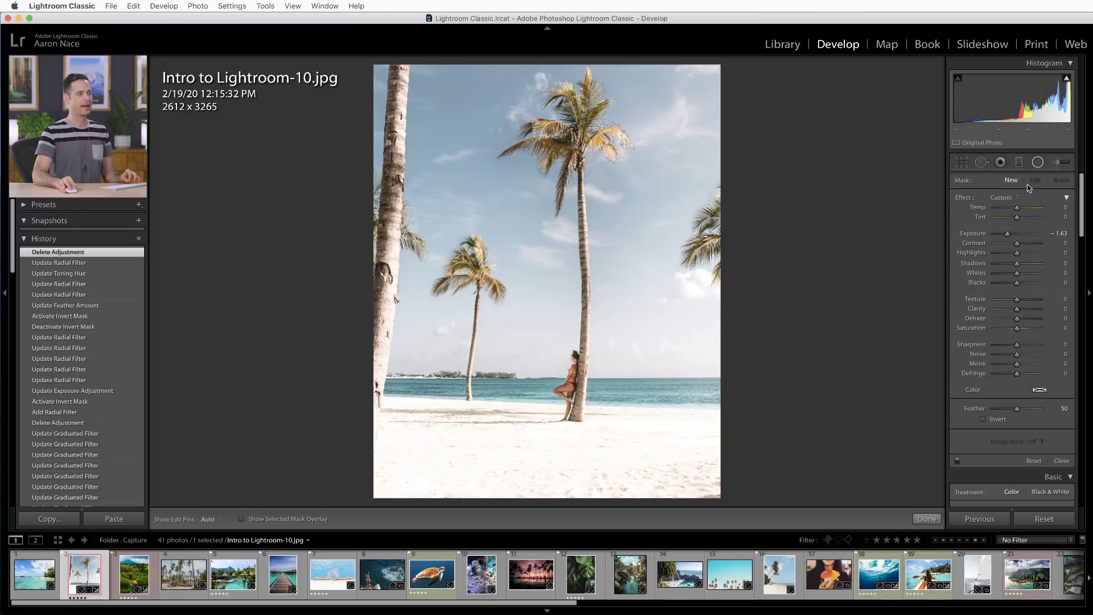
# Set up a new adjustment brush with size 28, feather 100 and flow 28
pyautogui.click(1056, 164)
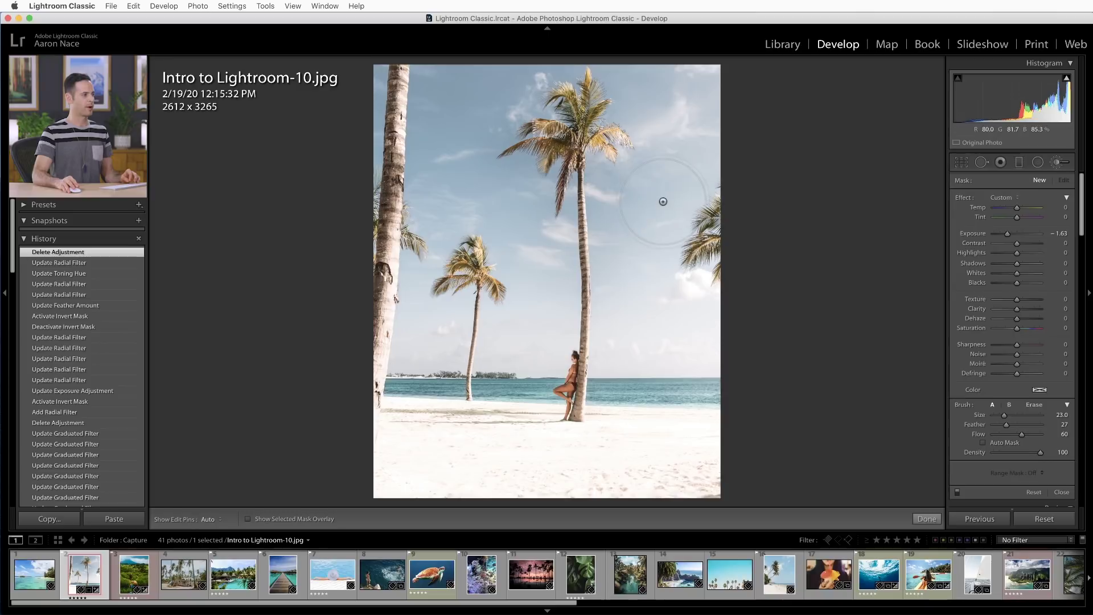
pyautogui.press(']')
pyautogui.press(']')
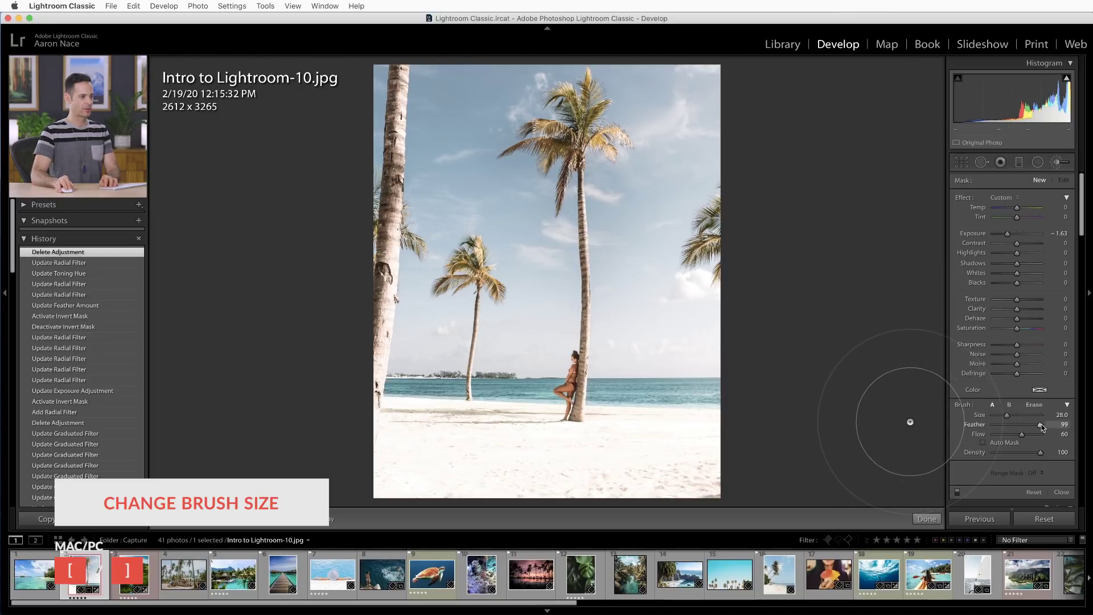
pyautogui.moveTo(1041, 427); pyautogui.dragTo(1003, 437)
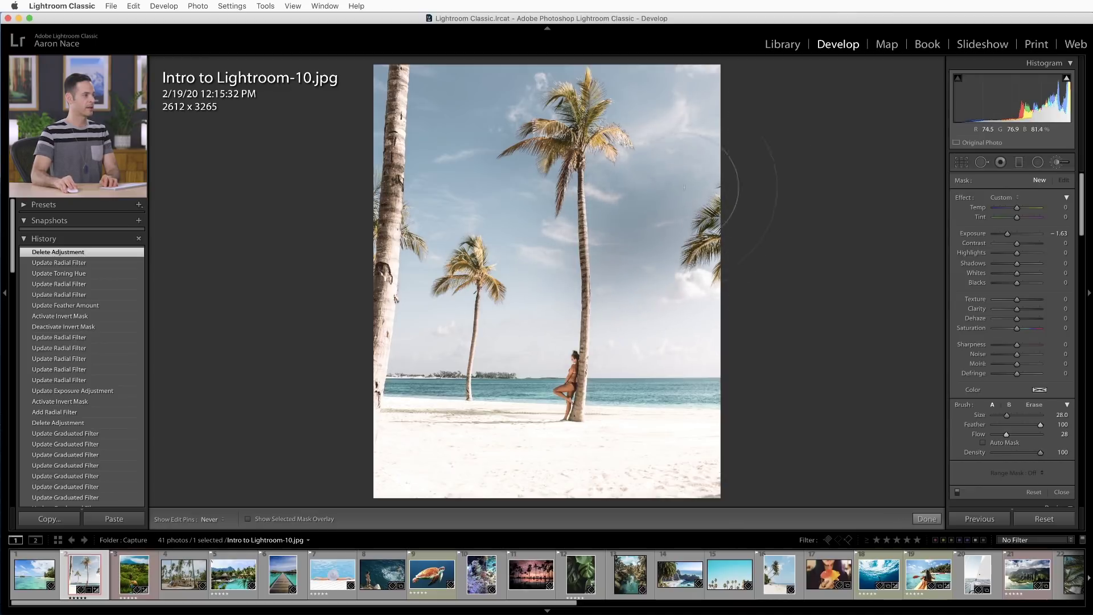
# Brush over the sky around the palms, and set the adjustment's exposure to -1.03 and temperature to -33
pyautogui.moveTo(449, 193)
pyautogui.mouseDown()
pyautogui.moveTo(449, 210)
pyautogui.moveTo(469, 165)
pyautogui.moveTo(427, 154)
pyautogui.moveTo(435, 262)
pyautogui.mouseUp()
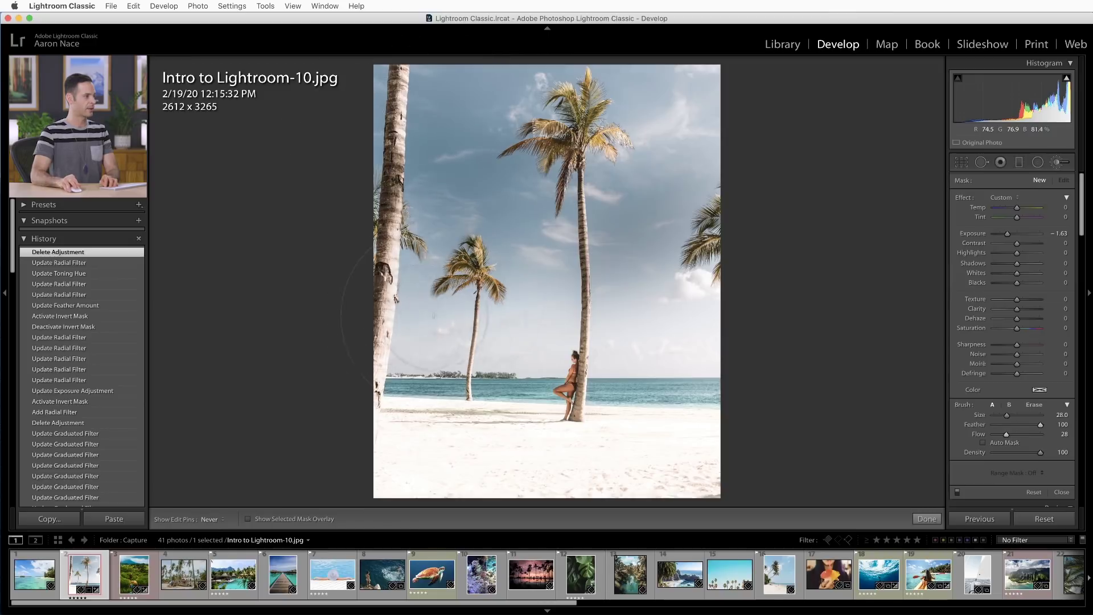
pyautogui.moveTo(591, 267)
pyautogui.mouseDown()
pyautogui.moveTo(734, 68)
pyautogui.moveTo(658, 218)
pyautogui.mouseUp()
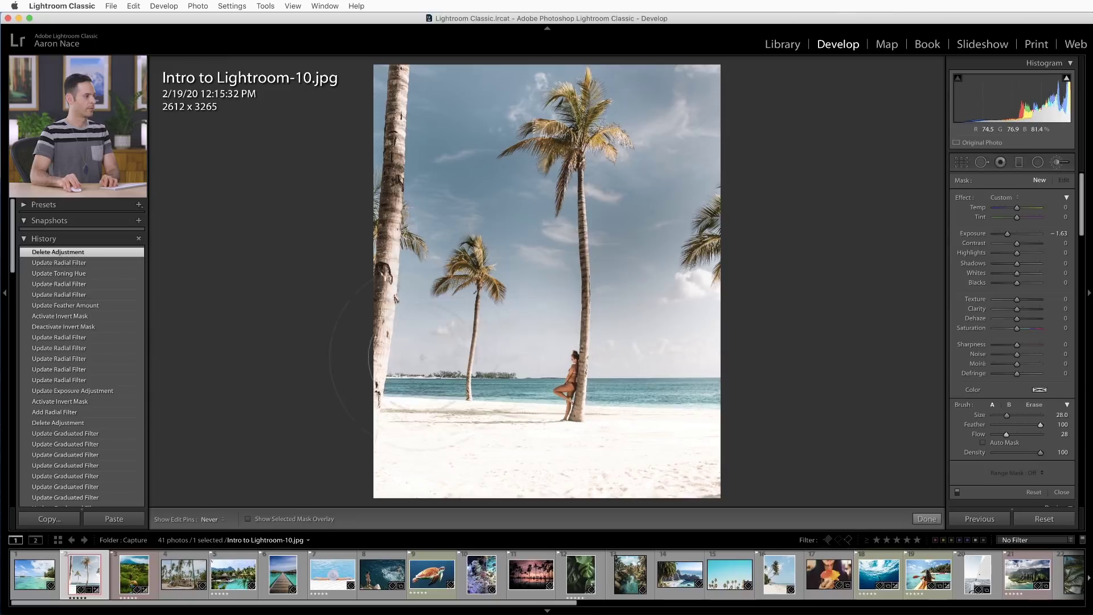
pyautogui.click(416, 328)
pyautogui.moveTo(1008, 235); pyautogui.dragTo(1009, 209)
pyautogui.press('h')
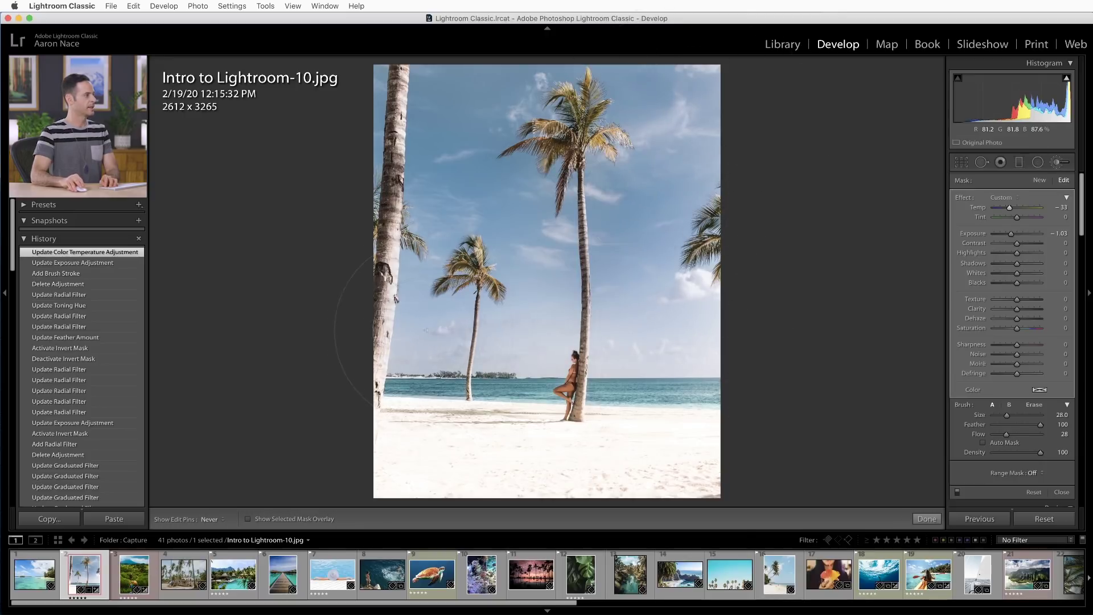
# Extend the brush adjustment across the lower sky, shift it down over the sea and beach, and delete it
pyautogui.moveTo(425, 330); pyautogui.dragTo(744, 361)
pyautogui.press('h')
pyautogui.click(732, 124)
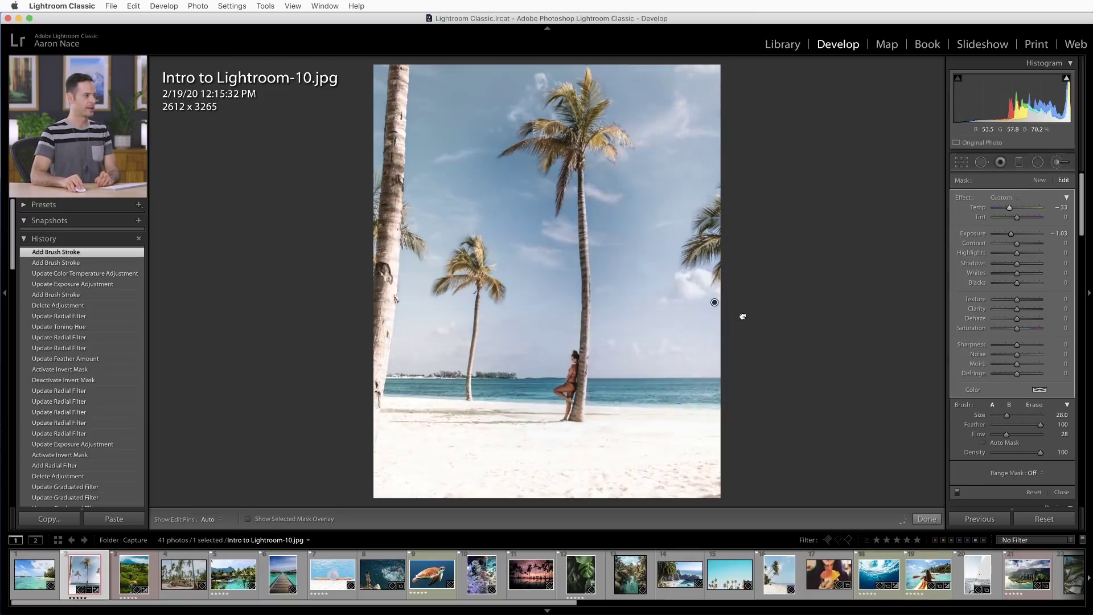
pyautogui.moveTo(631, 306); pyautogui.dragTo(632, 306)
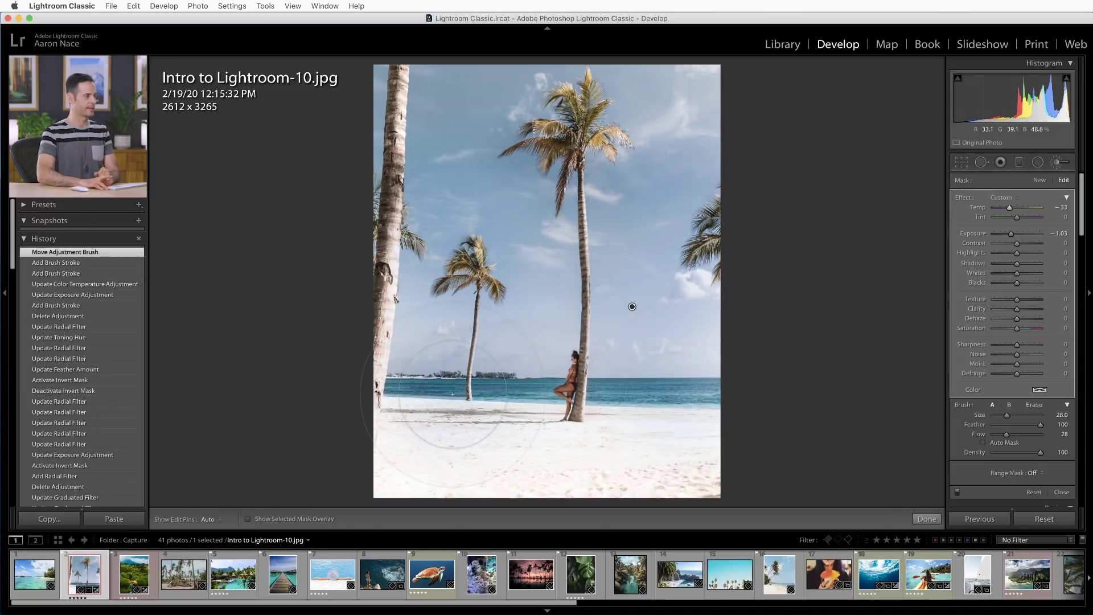
pyautogui.press('Delete')
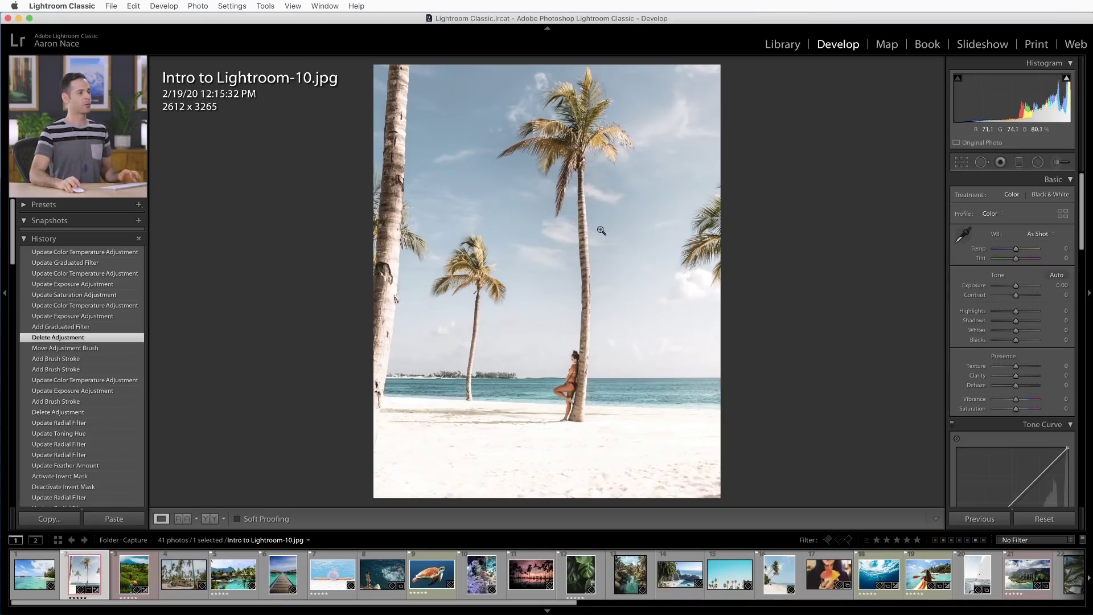
# Draw a graduated filter straight down from the photo's top edge to near its bottom edge and reset its exposure to 0
pyautogui.click(1019, 162)
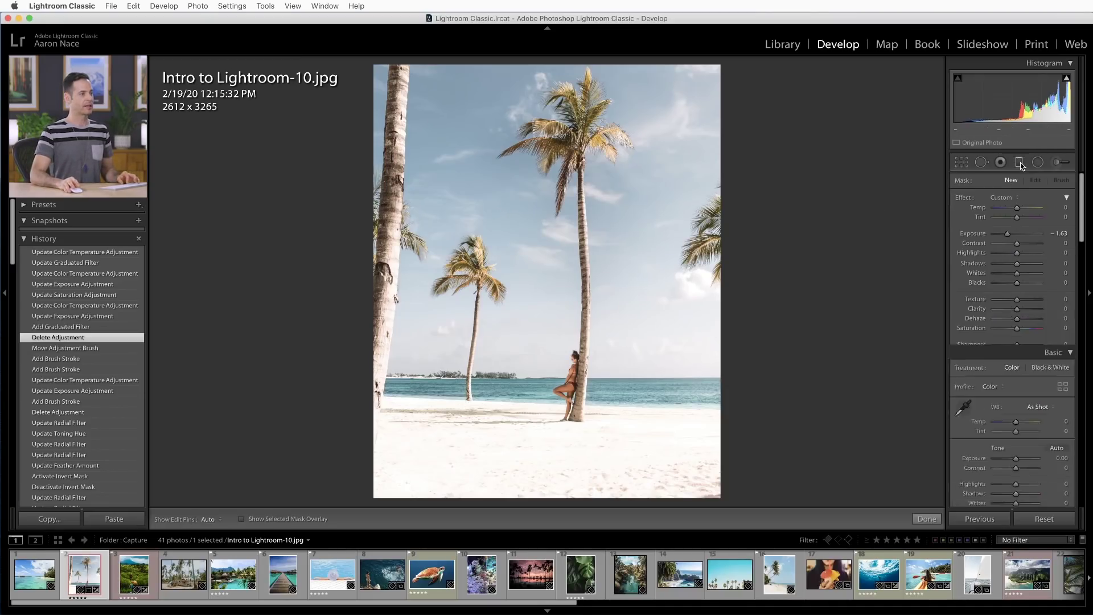
pyautogui.moveTo(597, 61); pyautogui.dragTo(598, 489)
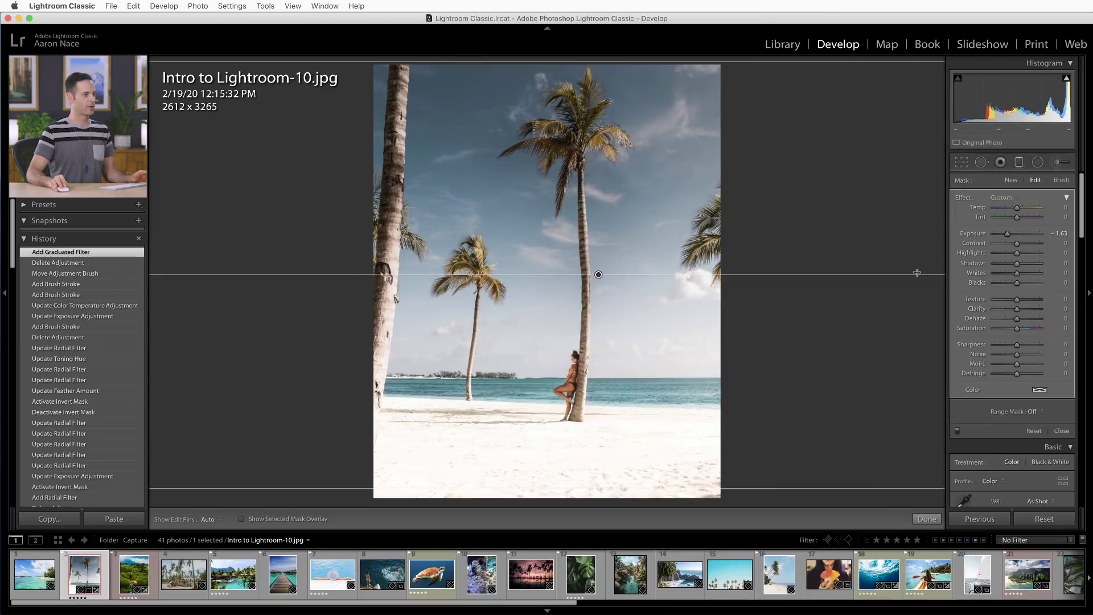
pyautogui.moveTo(1008, 237); pyautogui.dragTo(1012, 238)
pyautogui.click(1058, 233)
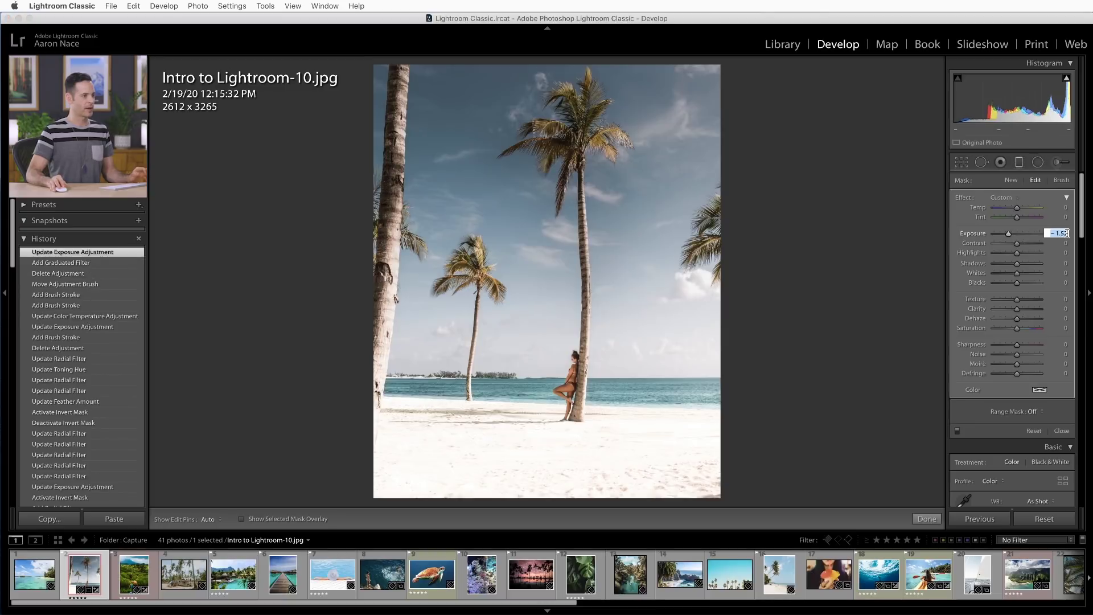
pyautogui.write('0')
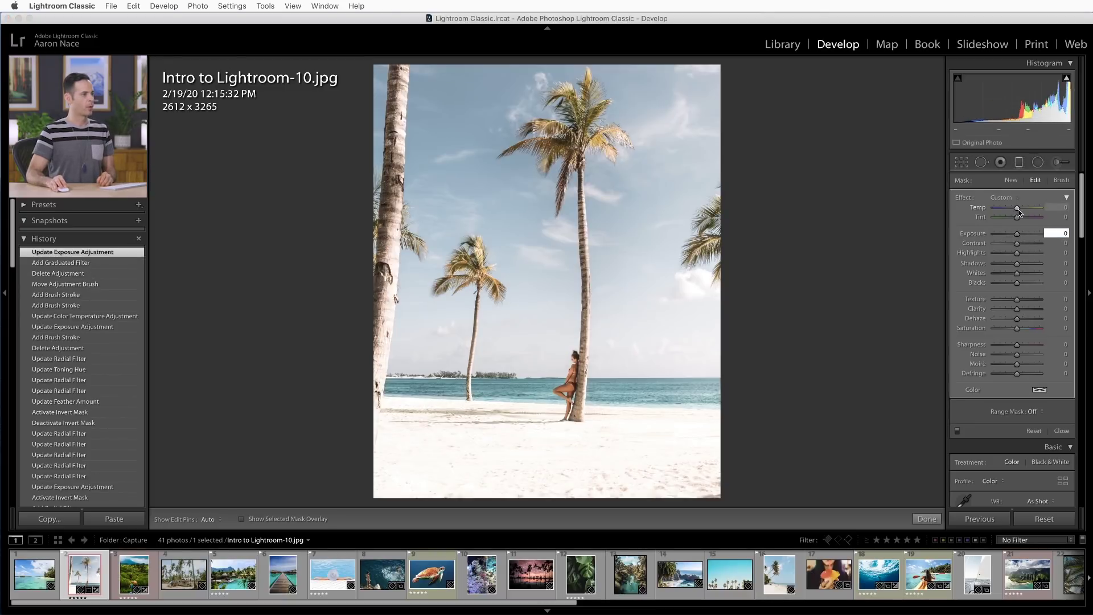
# Cool and darken the graduated filter with temperature -27, tint -13, saturation 22 and exposure -0.53
pyautogui.moveTo(1018, 209); pyautogui.dragTo(1017, 210)
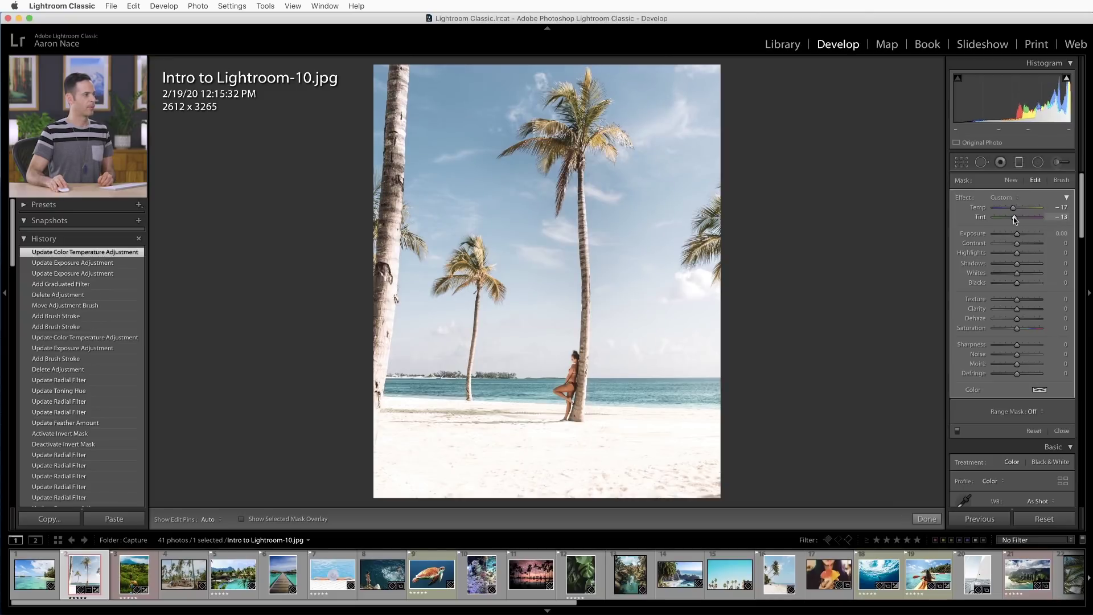
pyautogui.moveTo(1013, 208); pyautogui.dragTo(1011, 208)
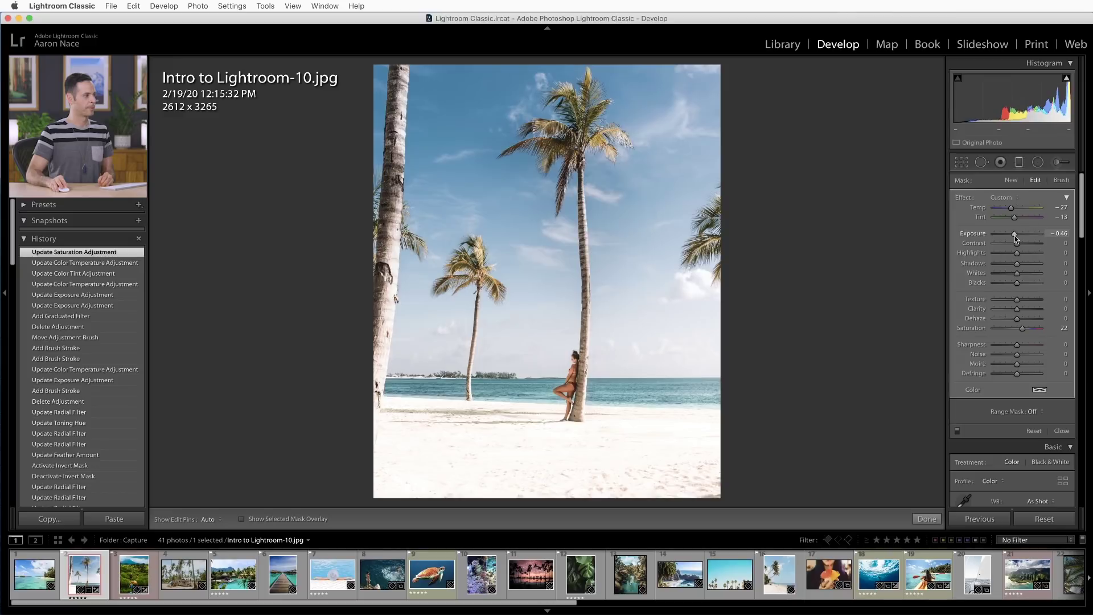
pyautogui.moveTo(1014, 235); pyautogui.dragTo(1014, 237)
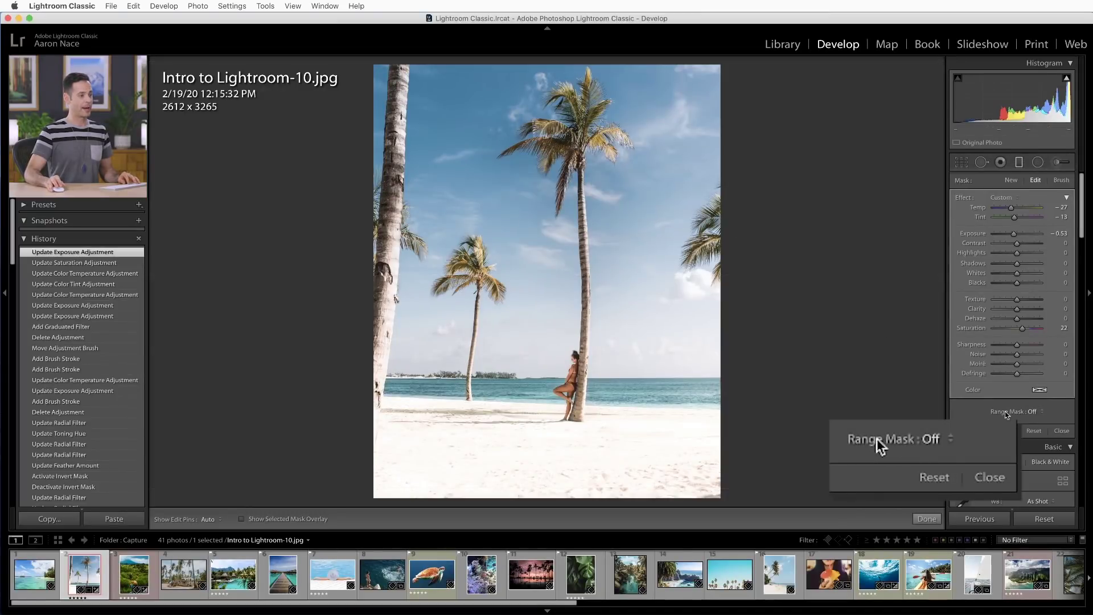
# Apply a color range mask to the graduated filter and sample three points in the blue sky beside the tall palm
pyautogui.click(1037, 412)
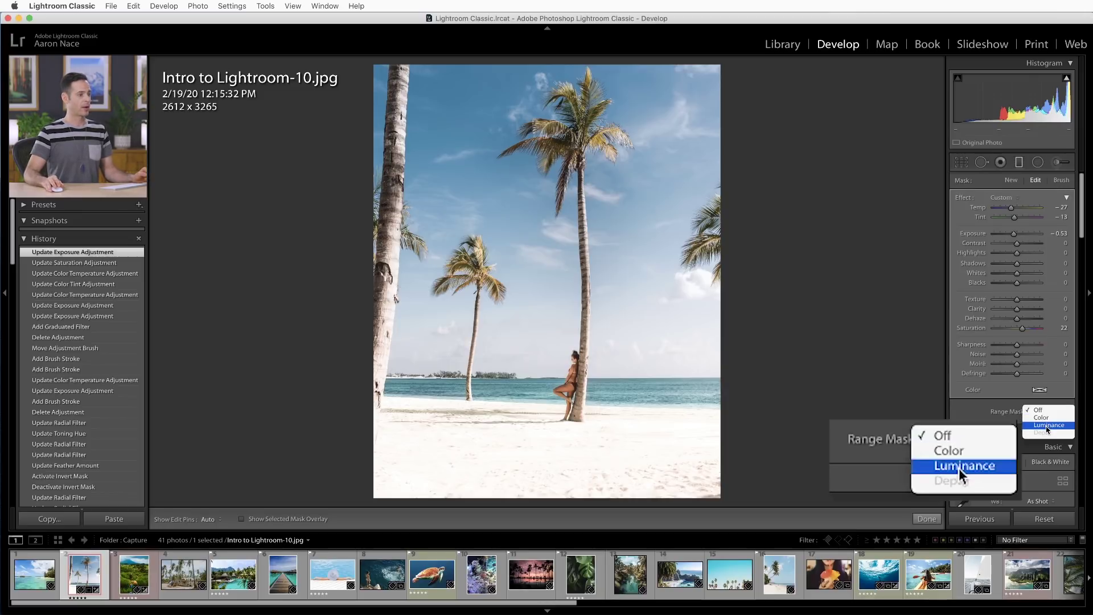
pyautogui.click(1048, 419)
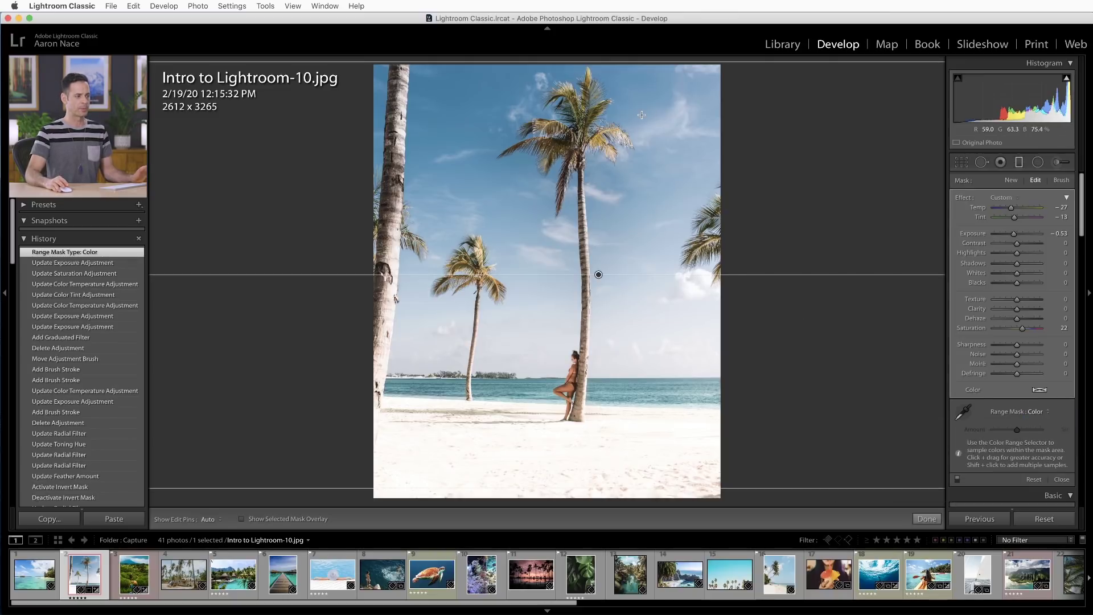
pyautogui.click(973, 407)
pyautogui.click(652, 178)
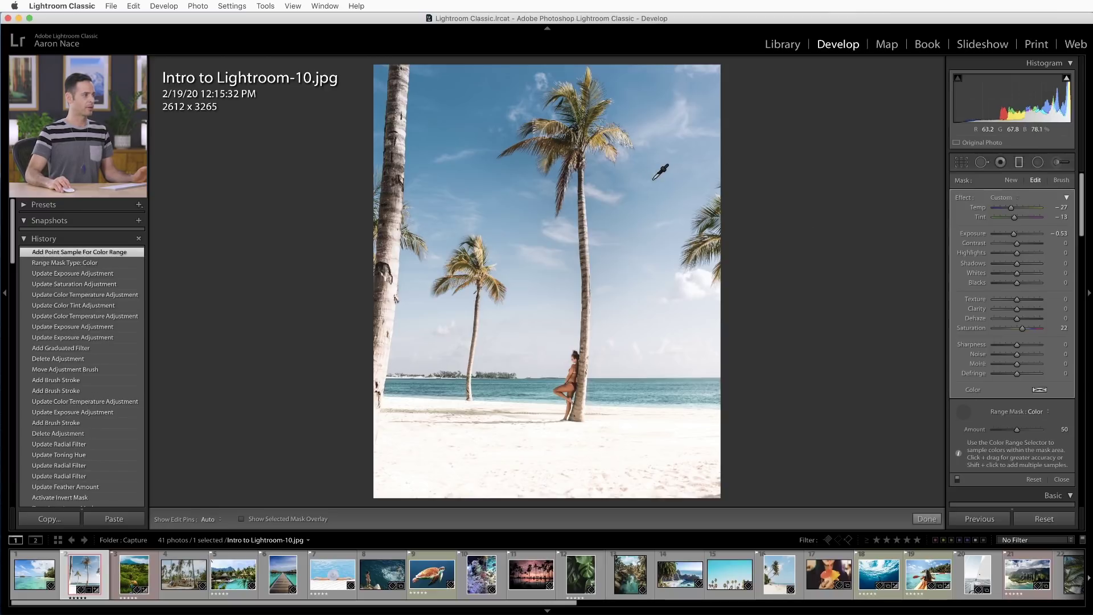
pyautogui.keyDown('shift'); pyautogui.click(630, 111); pyautogui.keyUp('shift')
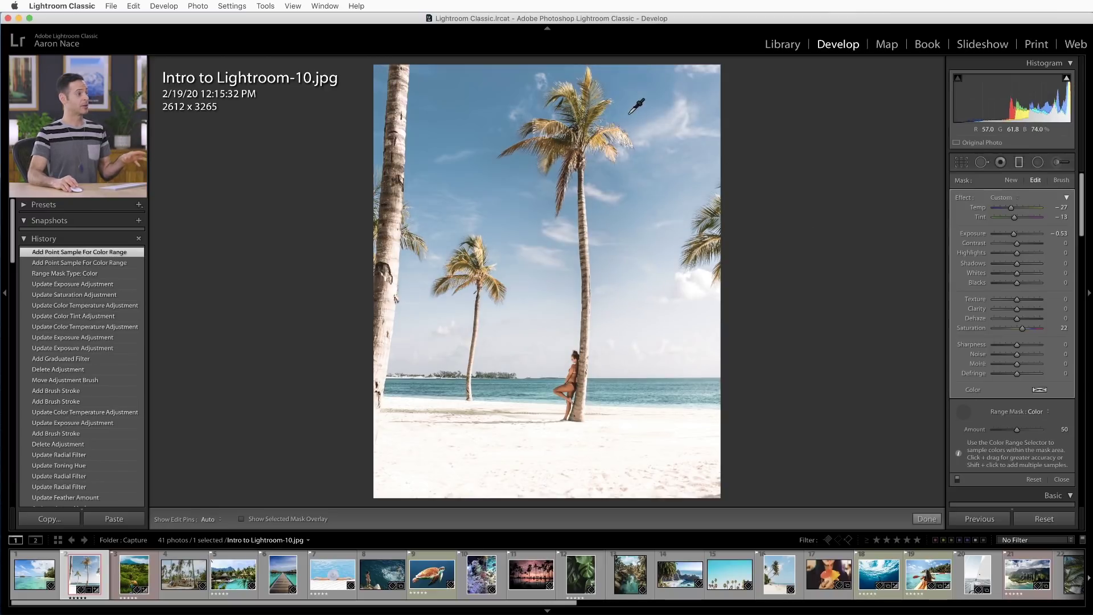
pyautogui.keyDown('shift'); pyautogui.click(658, 182); pyautogui.keyUp('shift')
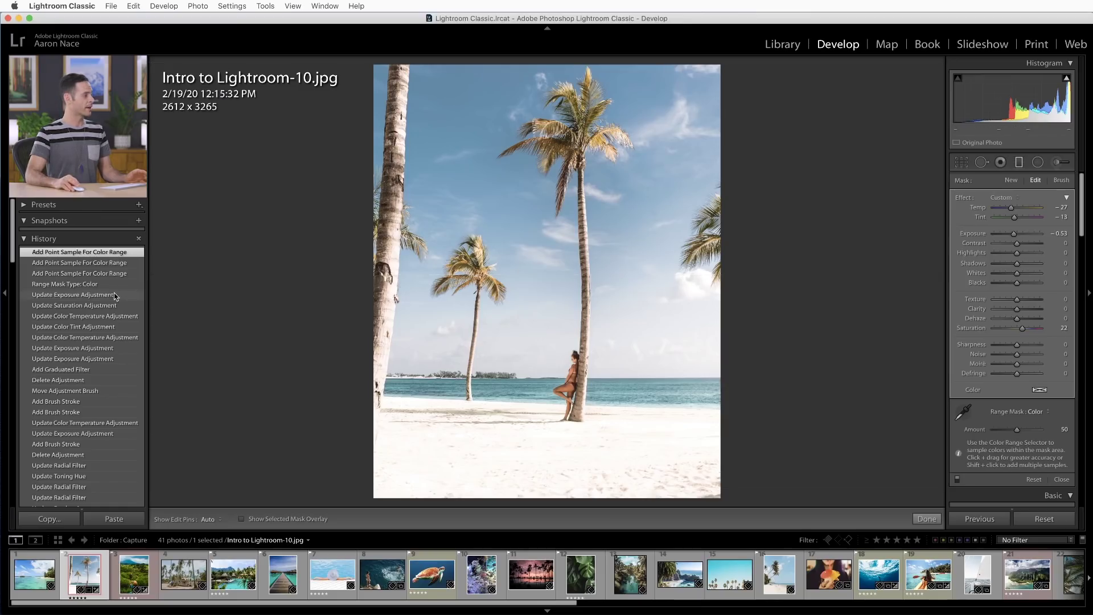
# Compare the photo before and after the color range samples using the edit history, ending on the latest state
pyautogui.click(115, 297)
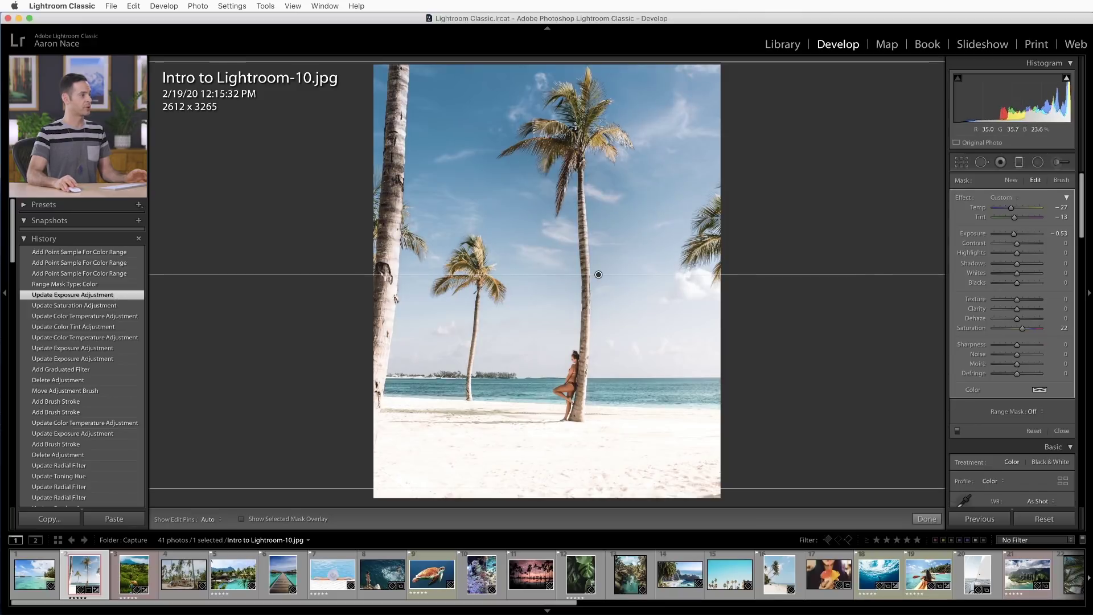
pyautogui.click(110, 252)
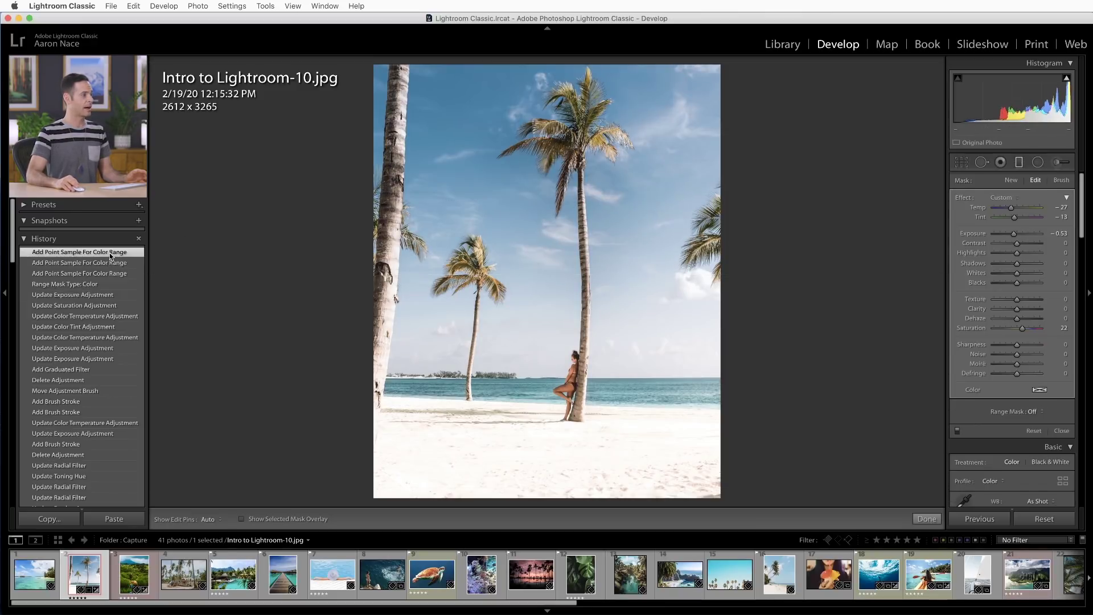
pyautogui.click(102, 285)
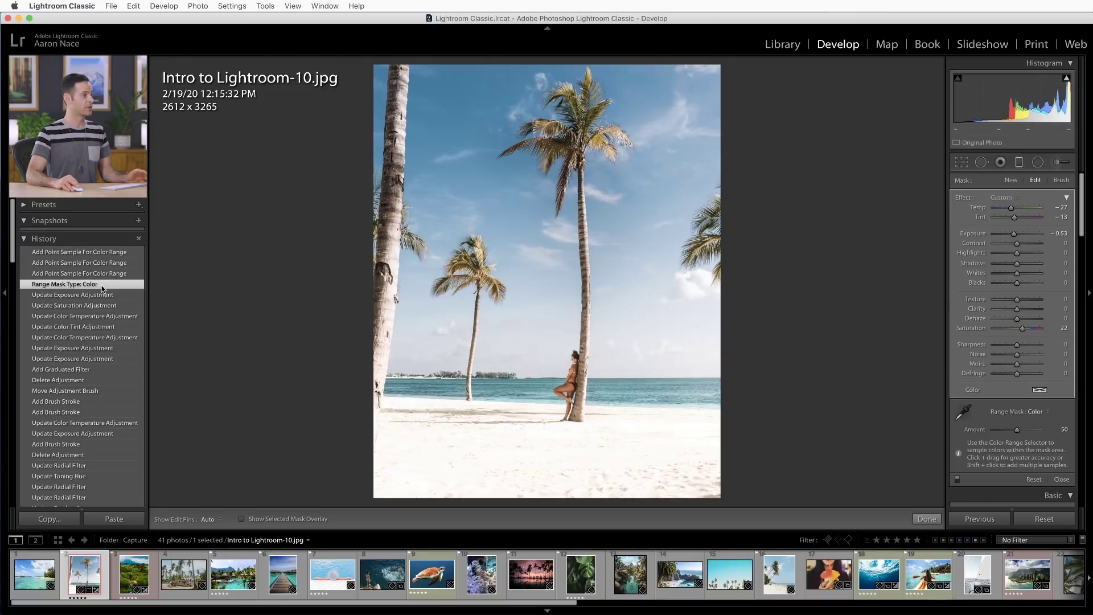
pyautogui.click(105, 253)
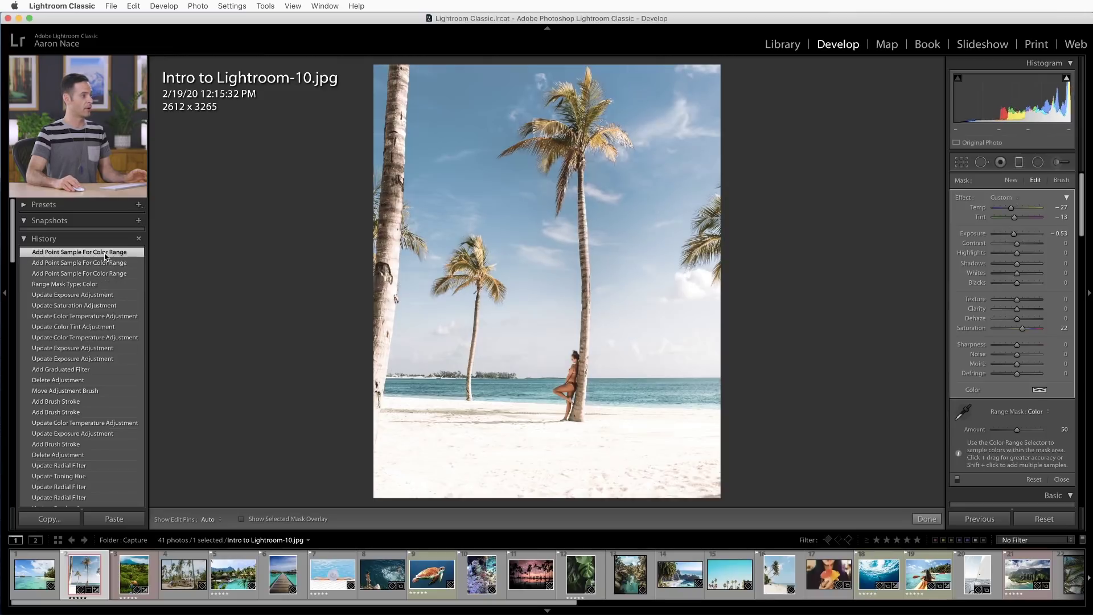
# Resample the color range mask by outlining a larger area of sky between the tall palm and the photo's right edge
pyautogui.click(978, 408)
pyautogui.moveTo(657, 166); pyautogui.dragTo(696, 173)
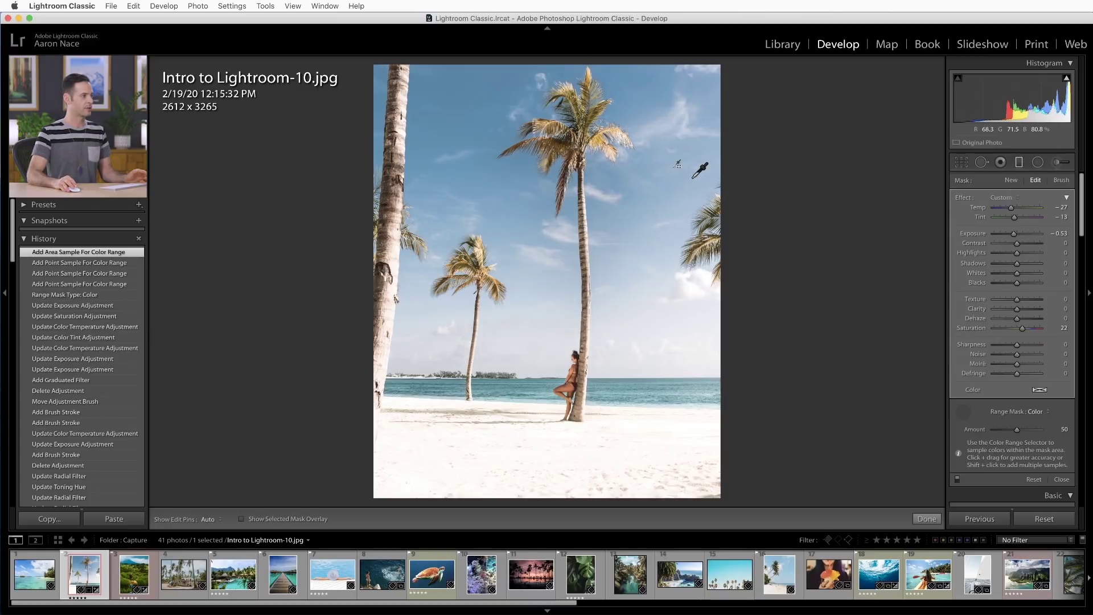
pyautogui.moveTo(655, 119); pyautogui.dragTo(699, 172)
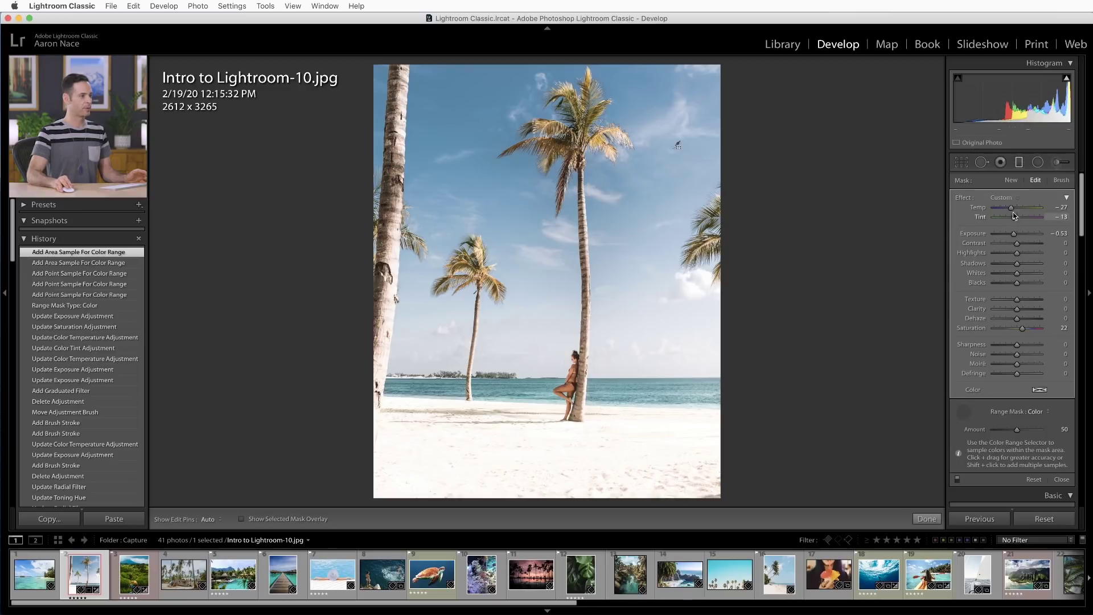
# Tune the color range amount to 66 with the filter's exposure at -4.00, and bring the exposure back to -0.60
pyautogui.moveTo(1013, 233); pyautogui.dragTo(992, 239)
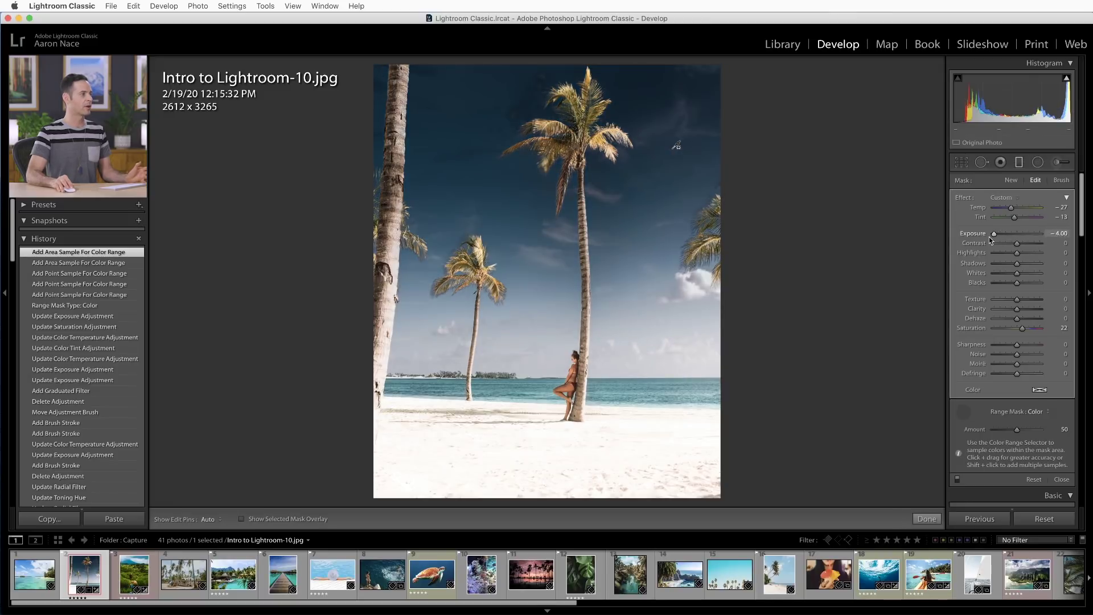
pyautogui.moveTo(993, 239); pyautogui.dragTo(992, 239)
pyautogui.moveTo(1018, 431)
pyautogui.mouseDown()
pyautogui.moveTo(1056, 431)
pyautogui.moveTo(1006, 433)
pyautogui.moveTo(1029, 430)
pyautogui.mouseUp()
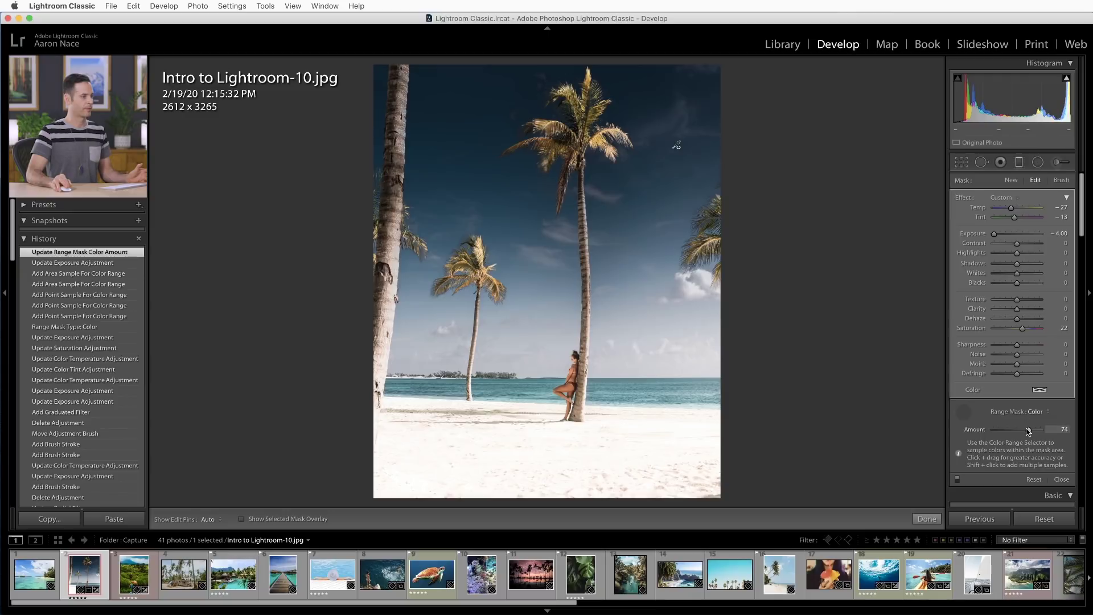
pyautogui.click(1005, 234)
pyautogui.moveTo(1008, 235)
pyautogui.mouseDown()
pyautogui.moveTo(1034, 236)
pyautogui.moveTo(992, 235)
pyautogui.moveTo(1030, 234)
pyautogui.moveTo(1014, 237)
pyautogui.mouseUp()
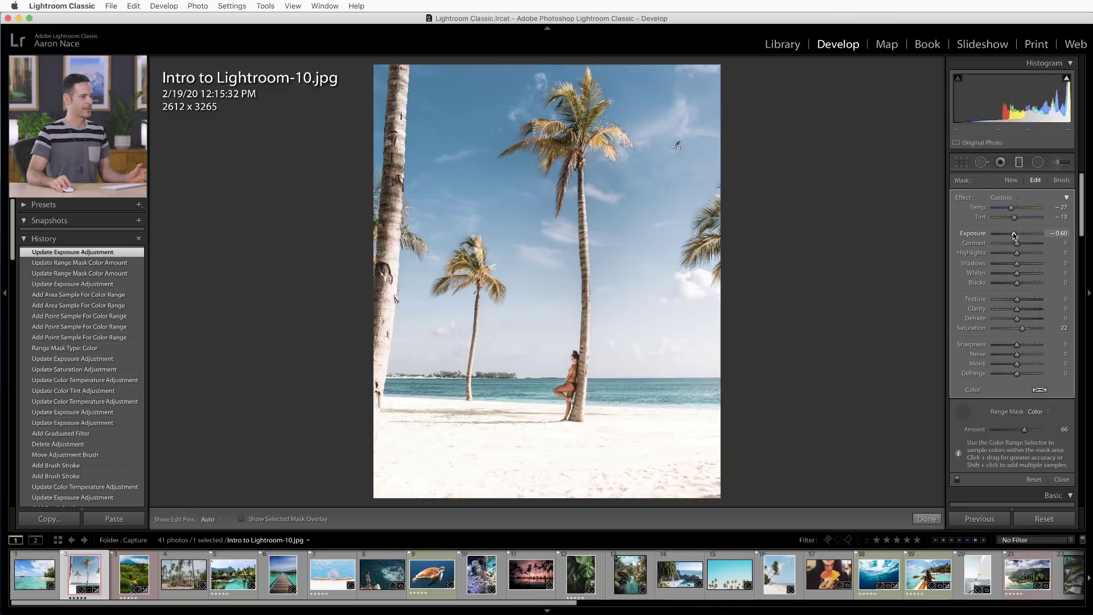
# Close the graduated filter and compare the photo with its history state from before the filter, returning to the latest edit
pyautogui.click(1019, 163)
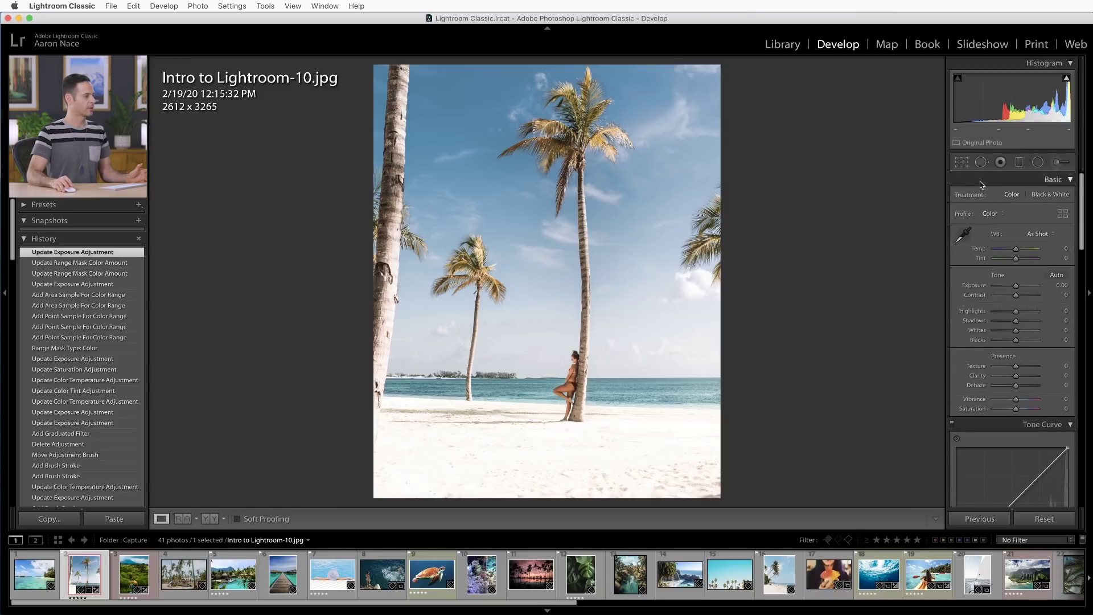
pyautogui.click(115, 443)
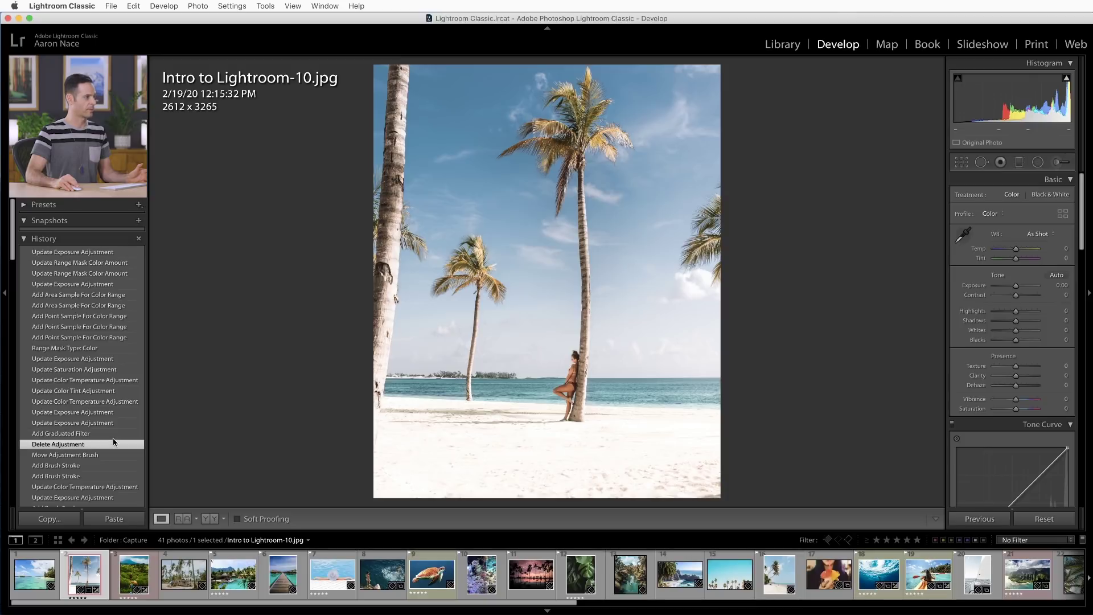
pyautogui.click(94, 252)
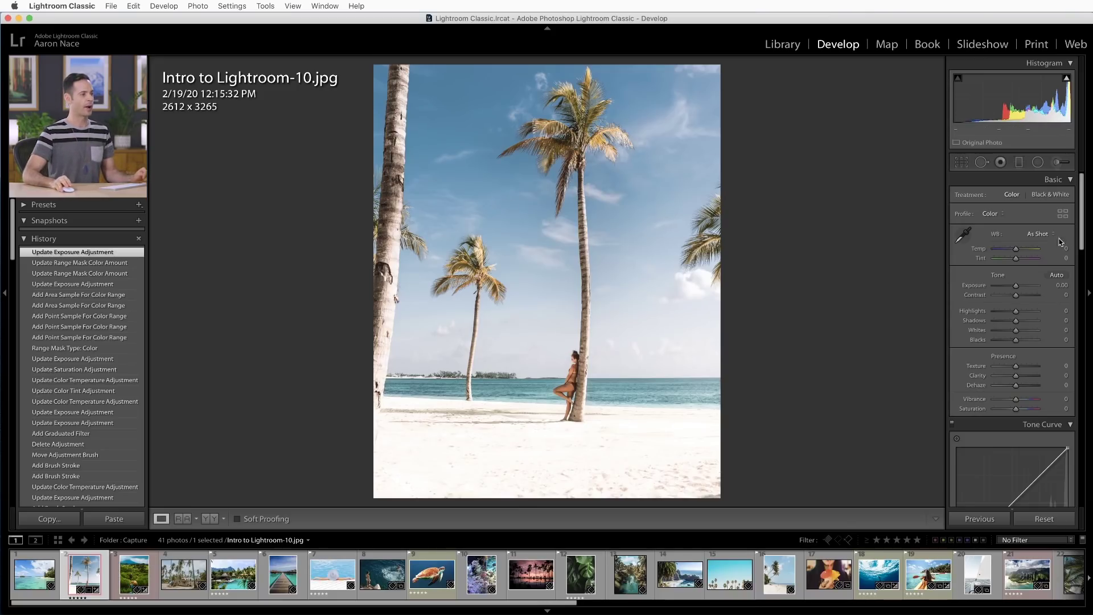
# Paint an adjustment brush stroke over the woman and sand at the tall palm's base, using size 14.0, feather 100 and flow 20
pyautogui.click(1056, 163)
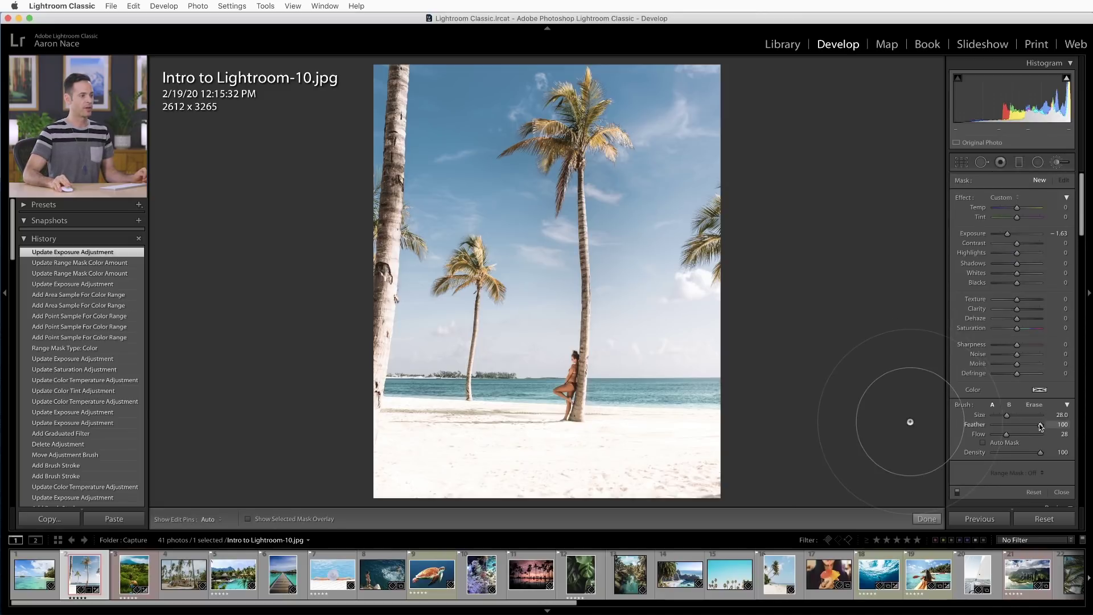
pyautogui.moveTo(1004, 435); pyautogui.dragTo(1001, 435)
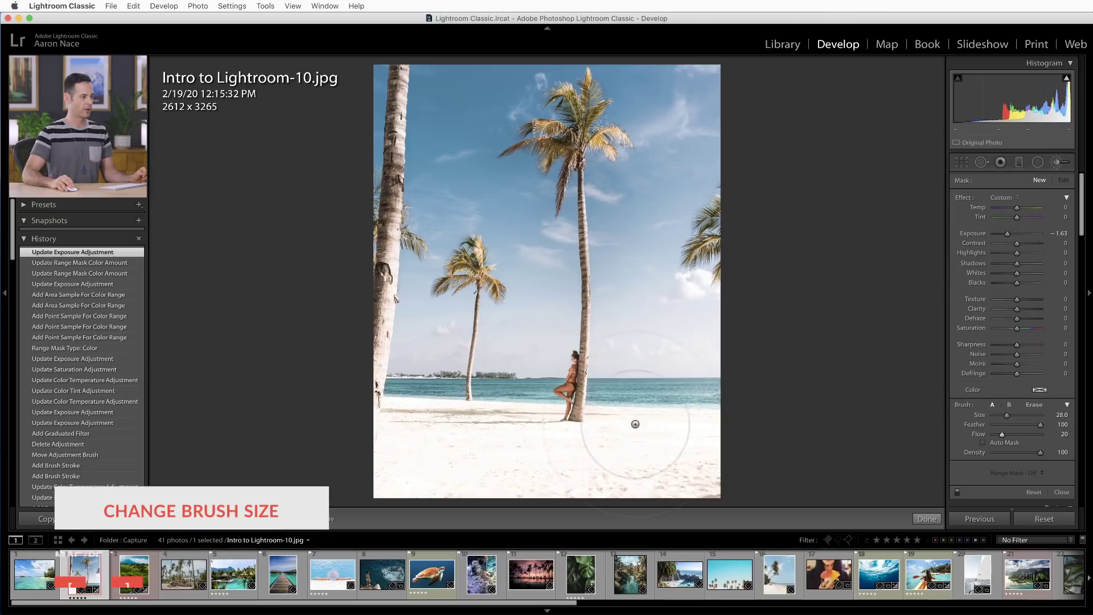
pyautogui.press('[')
pyautogui.press('[')
pyautogui.press('[')
pyautogui.press('[')
pyautogui.press('[')
pyautogui.press('[')
pyautogui.press('[')
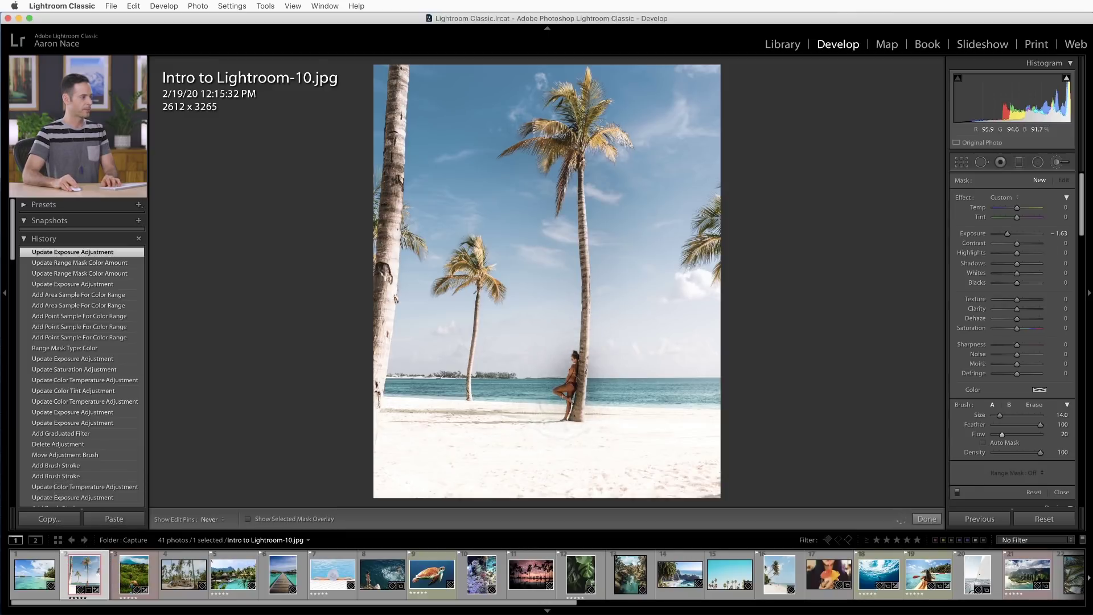
pyautogui.moveTo(531, 417)
pyautogui.mouseDown()
pyautogui.moveTo(549, 432)
pyautogui.moveTo(573, 415)
pyautogui.moveTo(626, 415)
pyautogui.mouseUp()
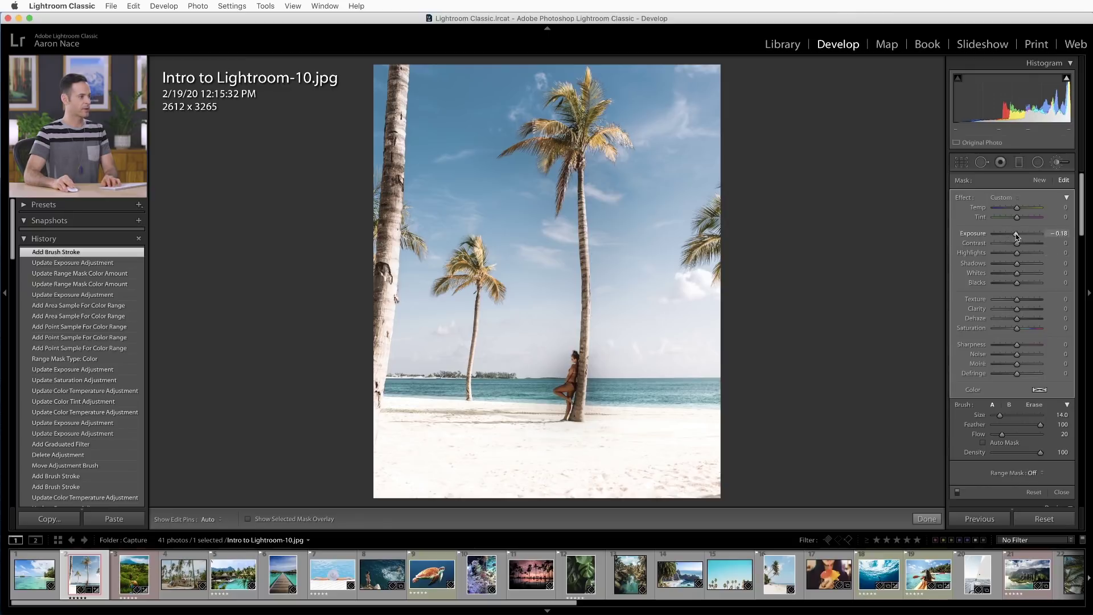
# Set the brush adjustment's exposure to 0.39, shadows to 52, texture to 20 and sharpness to 30
pyautogui.moveTo(1017, 236); pyautogui.dragTo(1017, 237)
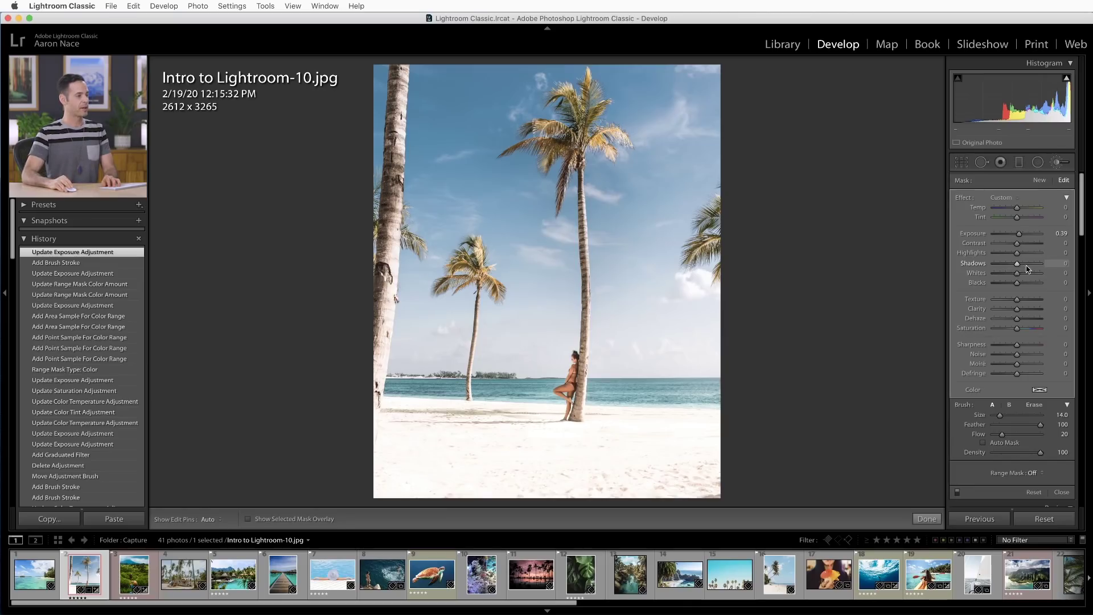
pyautogui.click(1028, 264)
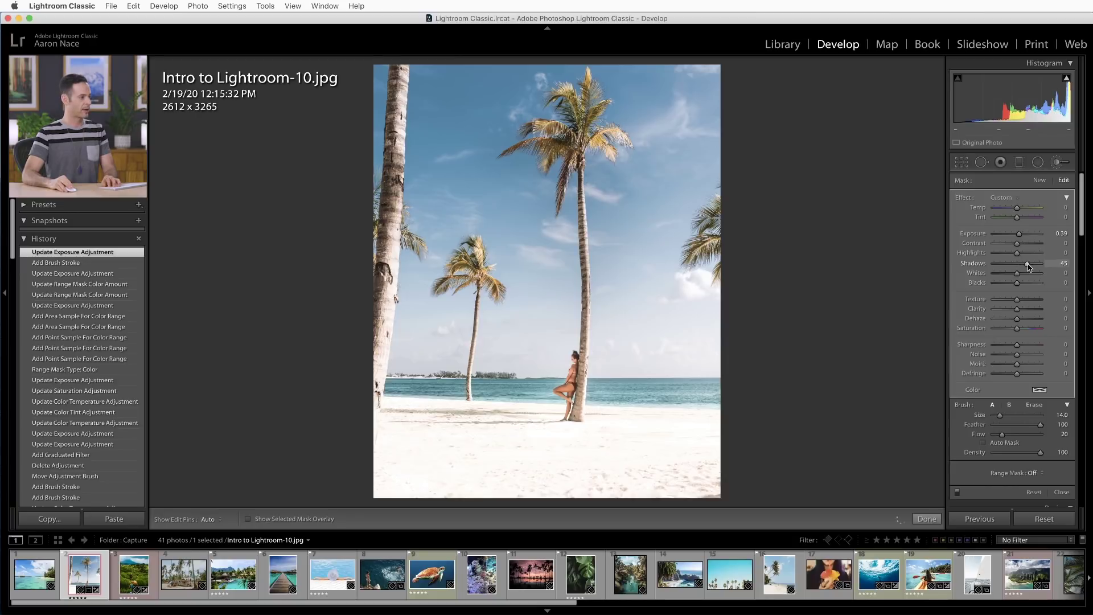
pyautogui.click(1022, 299)
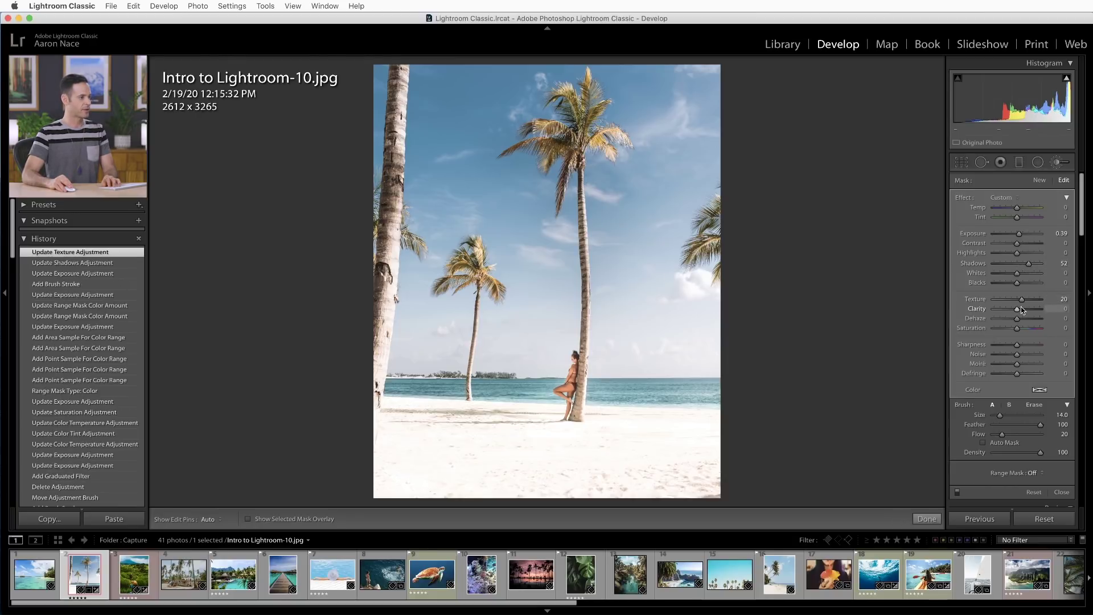
pyautogui.click(1024, 344)
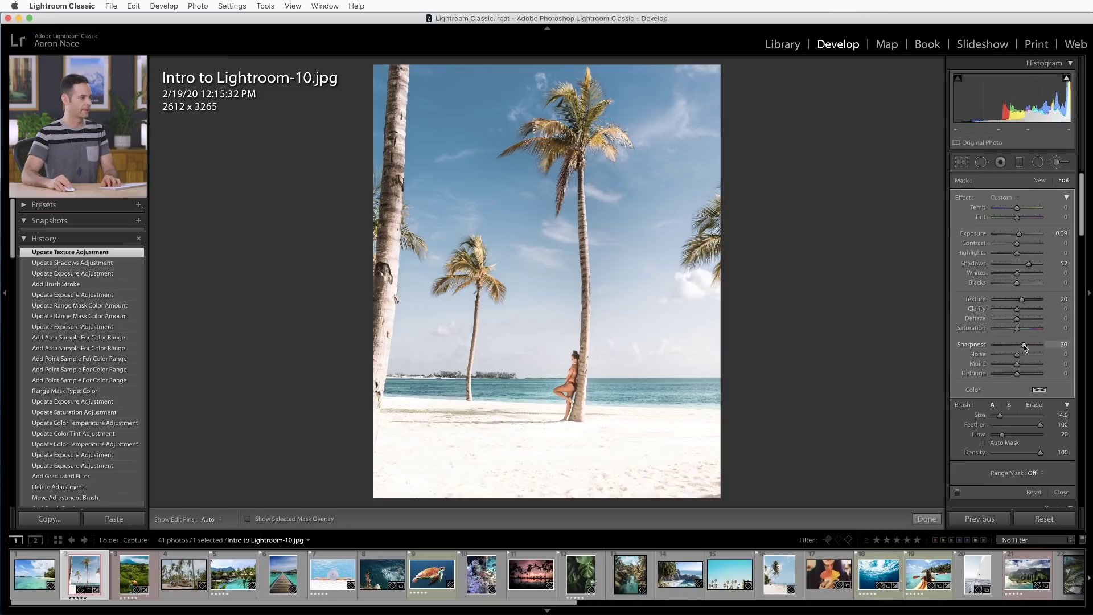
# Extend the brush adjustment with strokes over the woman leaning on the palm and the sand toward the photo's right edge
pyautogui.click(564, 413)
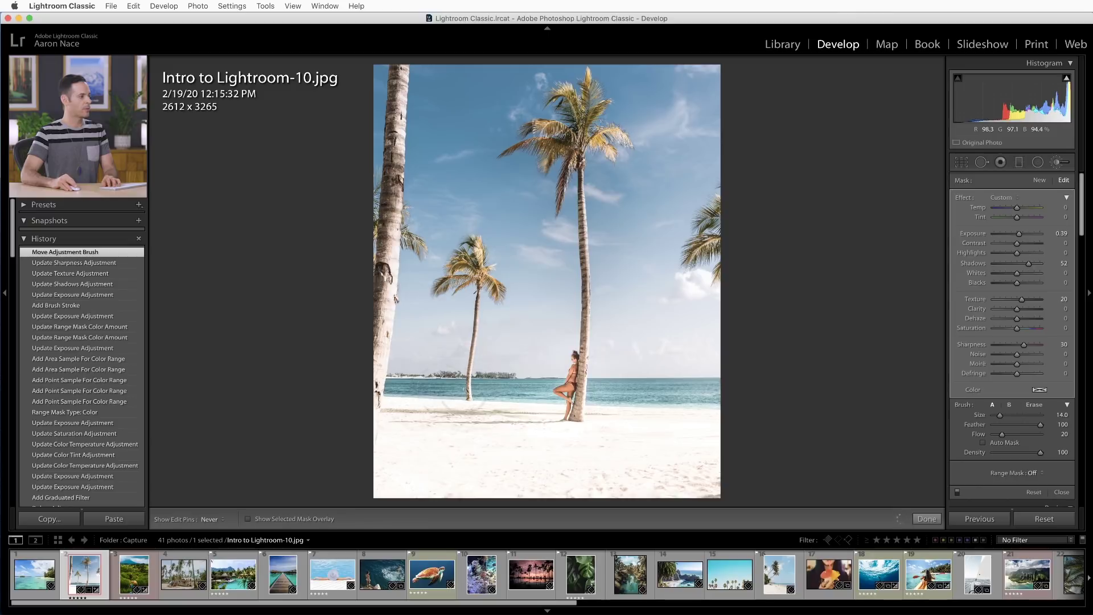
pyautogui.moveTo(564, 413); pyautogui.dragTo(582, 391)
pyautogui.press('h')
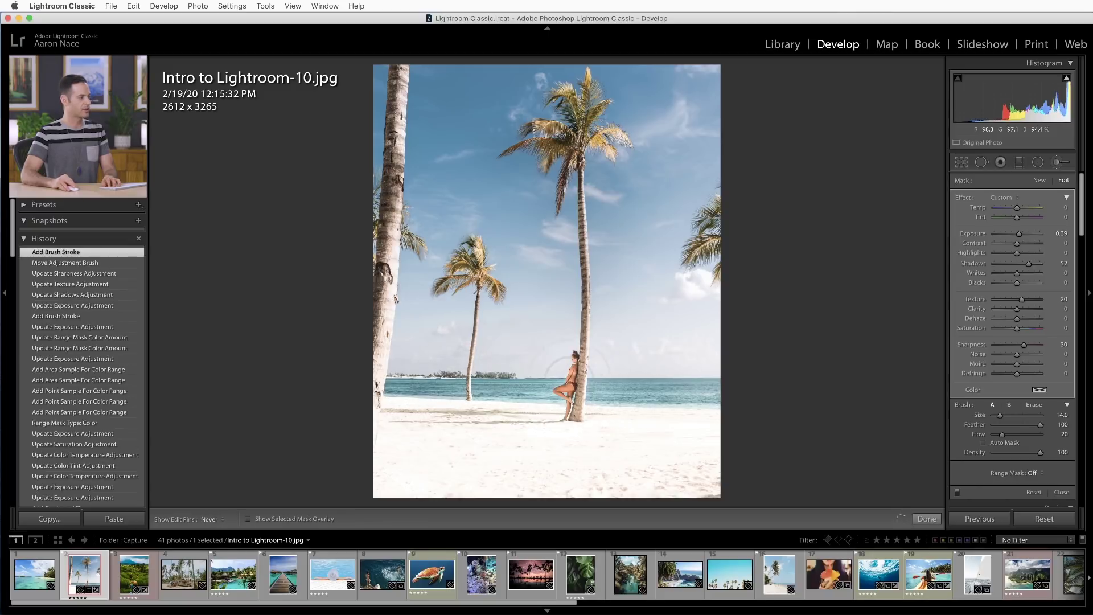
pyautogui.moveTo(656, 411); pyautogui.dragTo(706, 406)
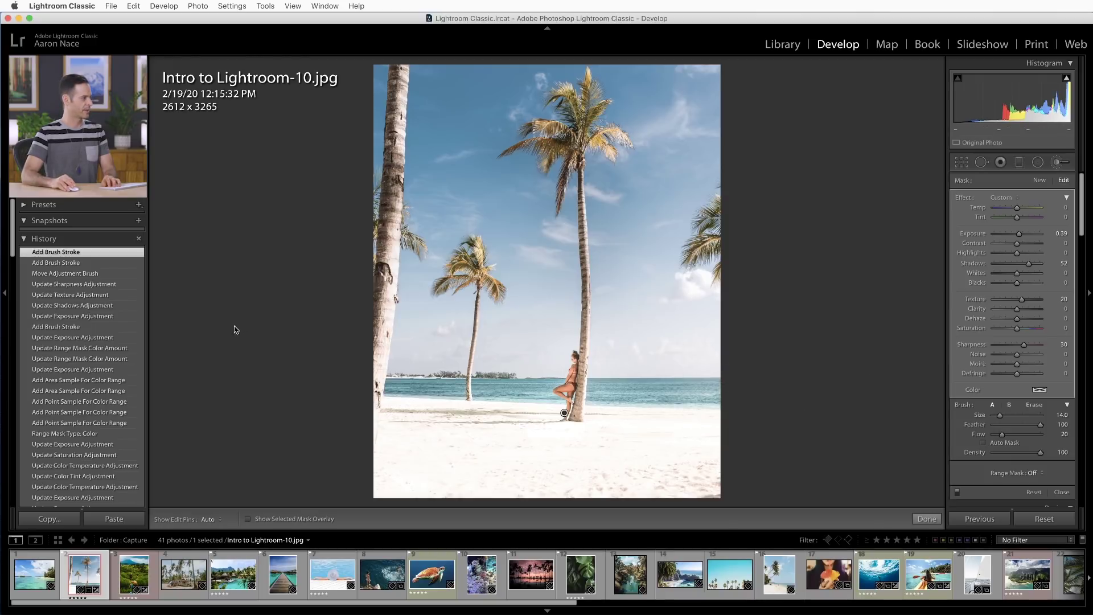
# Compare the photo before and after the latest brush work using the edit history, then close the brush and switch to the before/after view
pyautogui.click(80, 339)
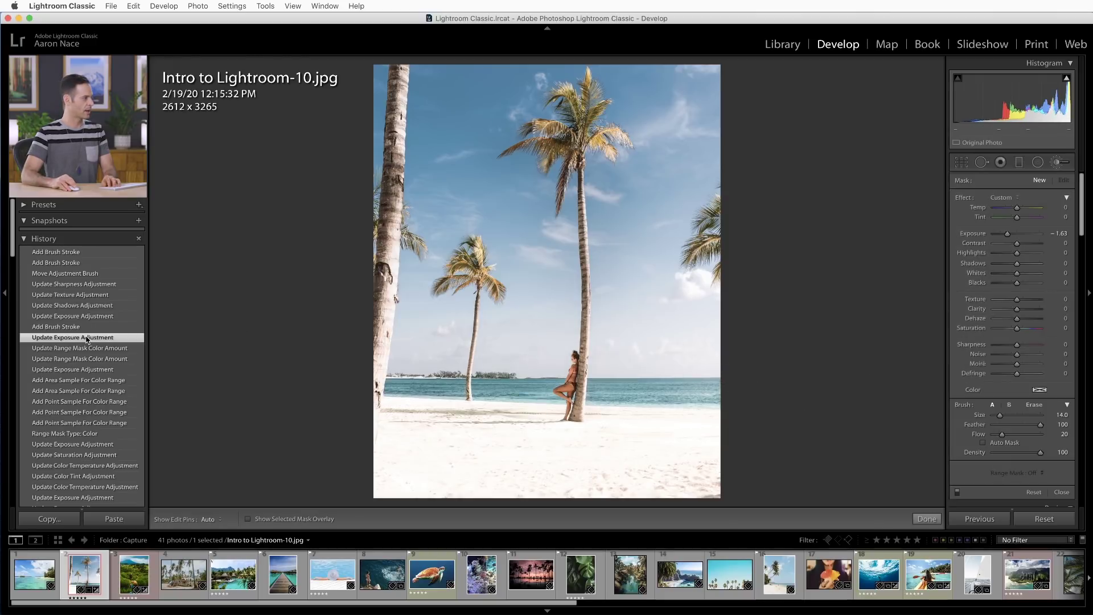
pyautogui.click(94, 254)
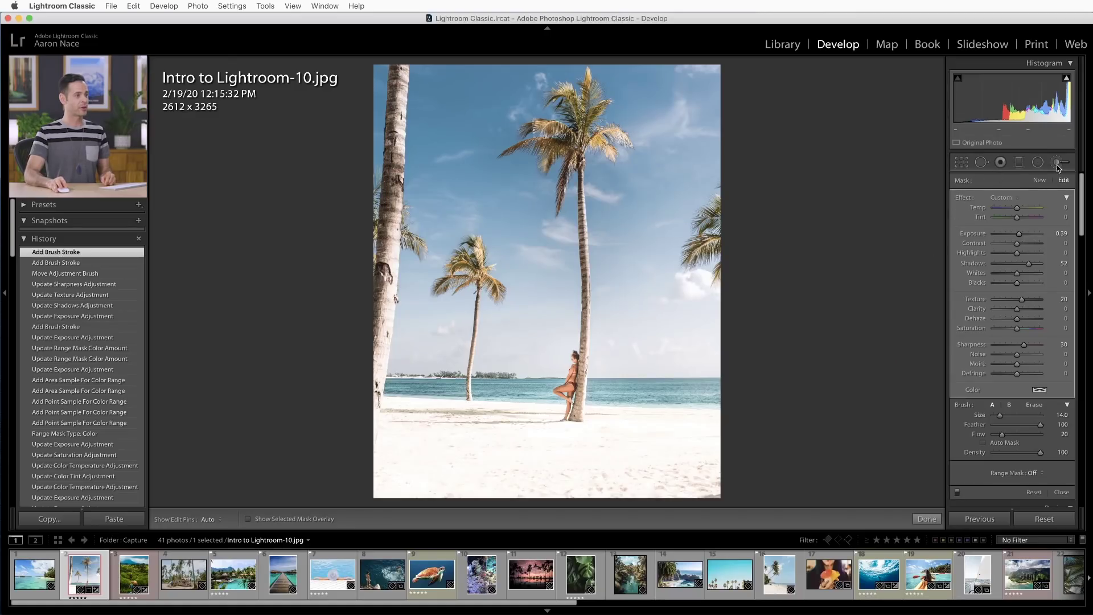
pyautogui.click(1058, 164)
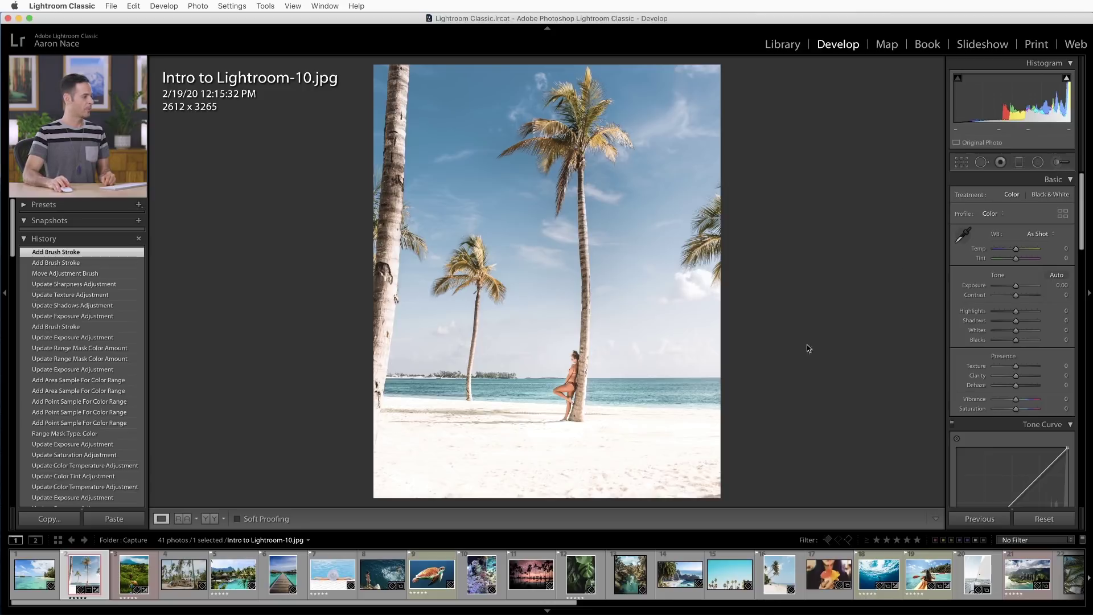
pyautogui.click(207, 519)
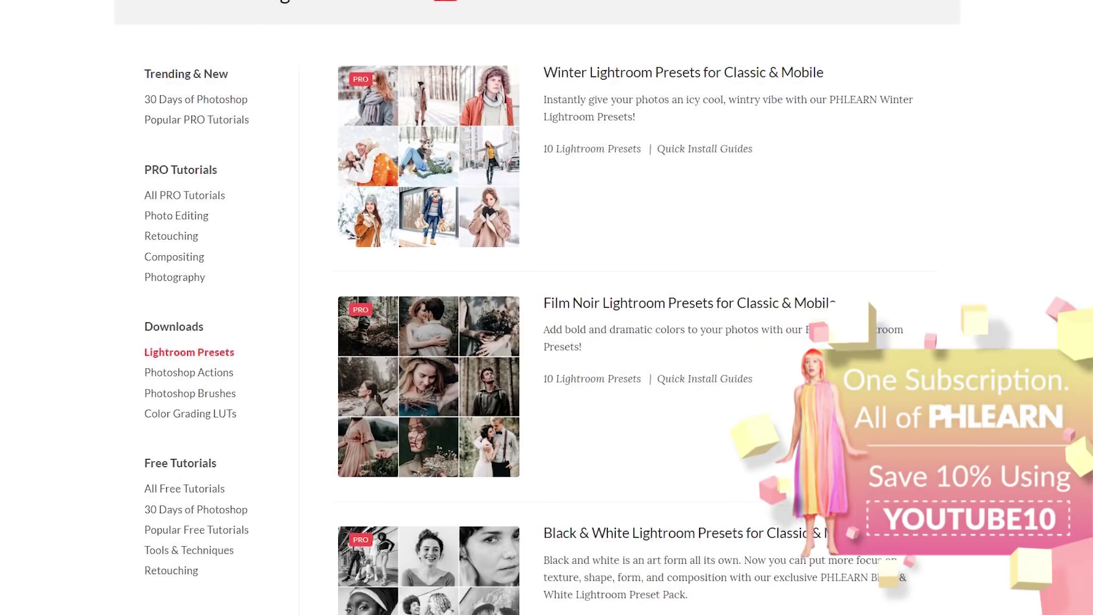
pyautogui.scroll(-5, 603, 308)
pyautogui.scroll(-10, 604, 307)
pyautogui.scroll(-3, 603, 307)
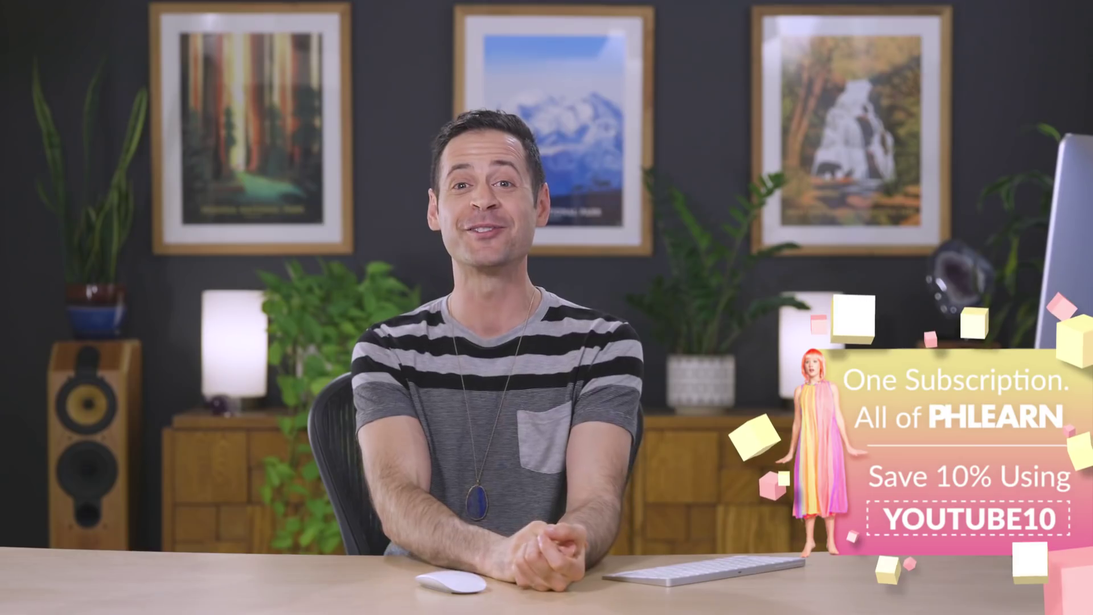